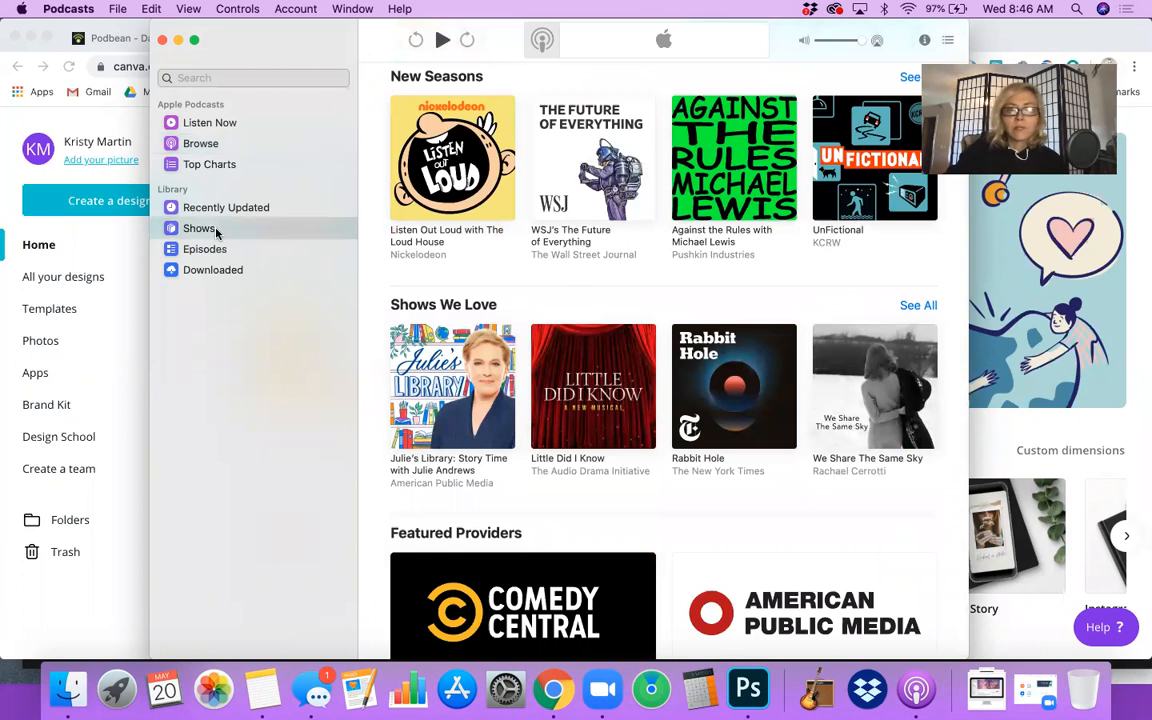
Examine the cover art of the subscribed shows in the podcast library, then minimize the Podcasts window
click(216, 250)
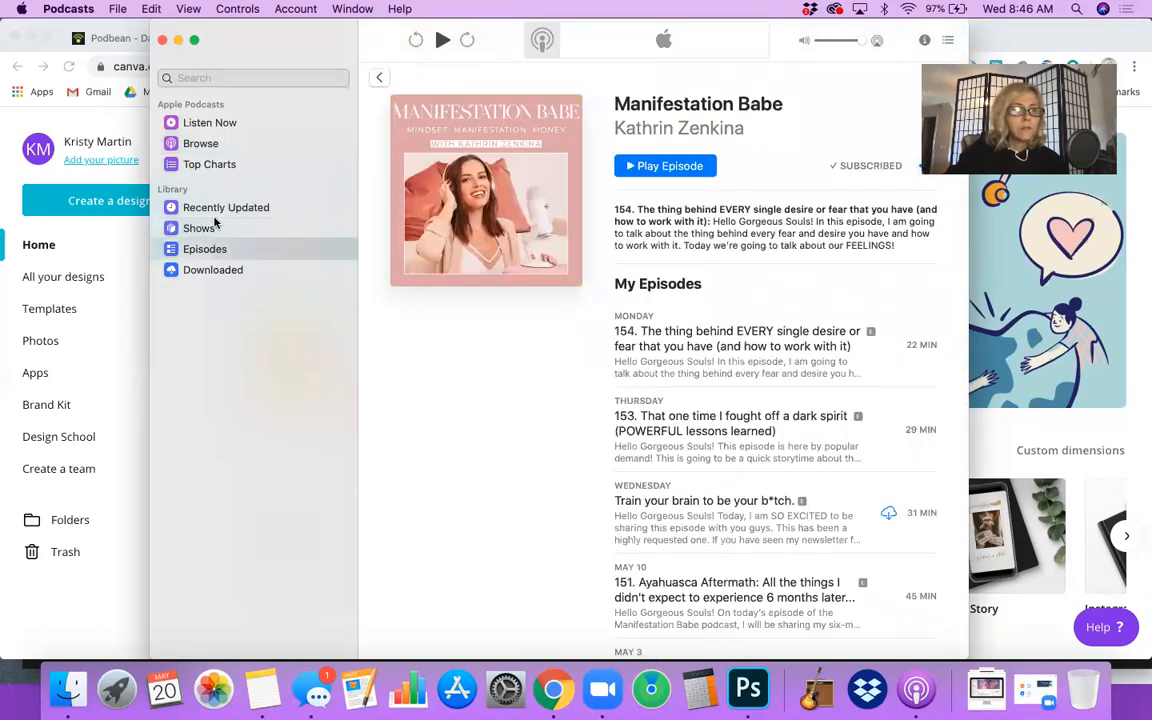
click(212, 230)
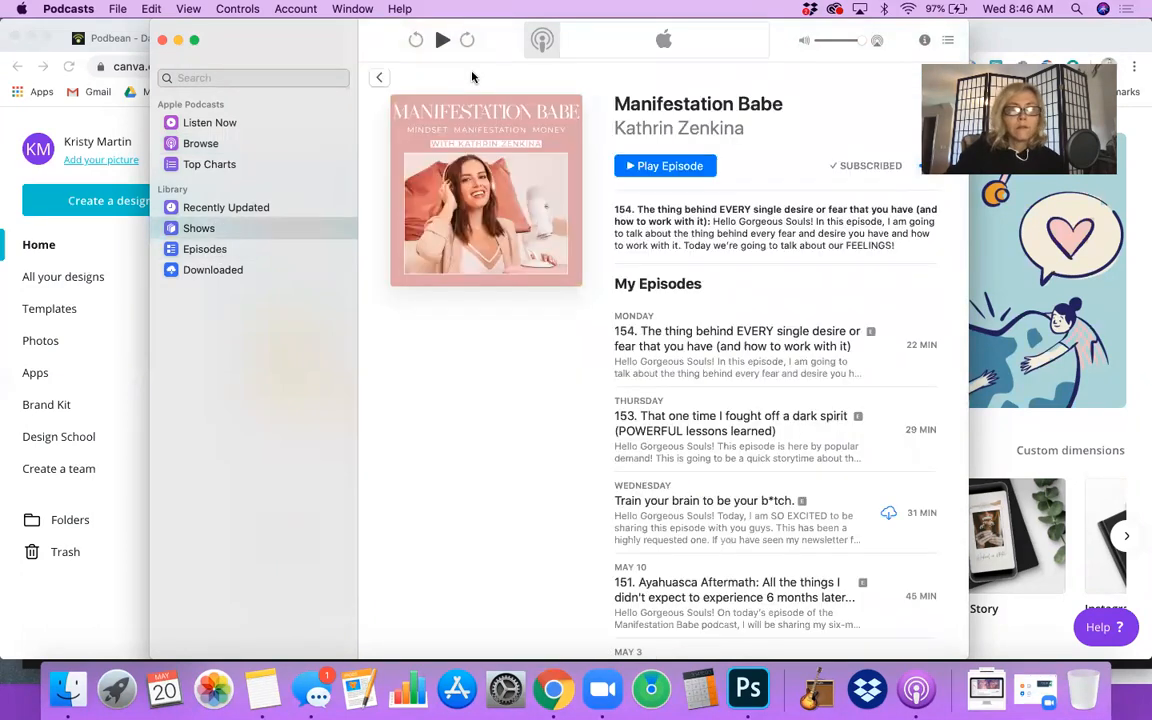
click(370, 75)
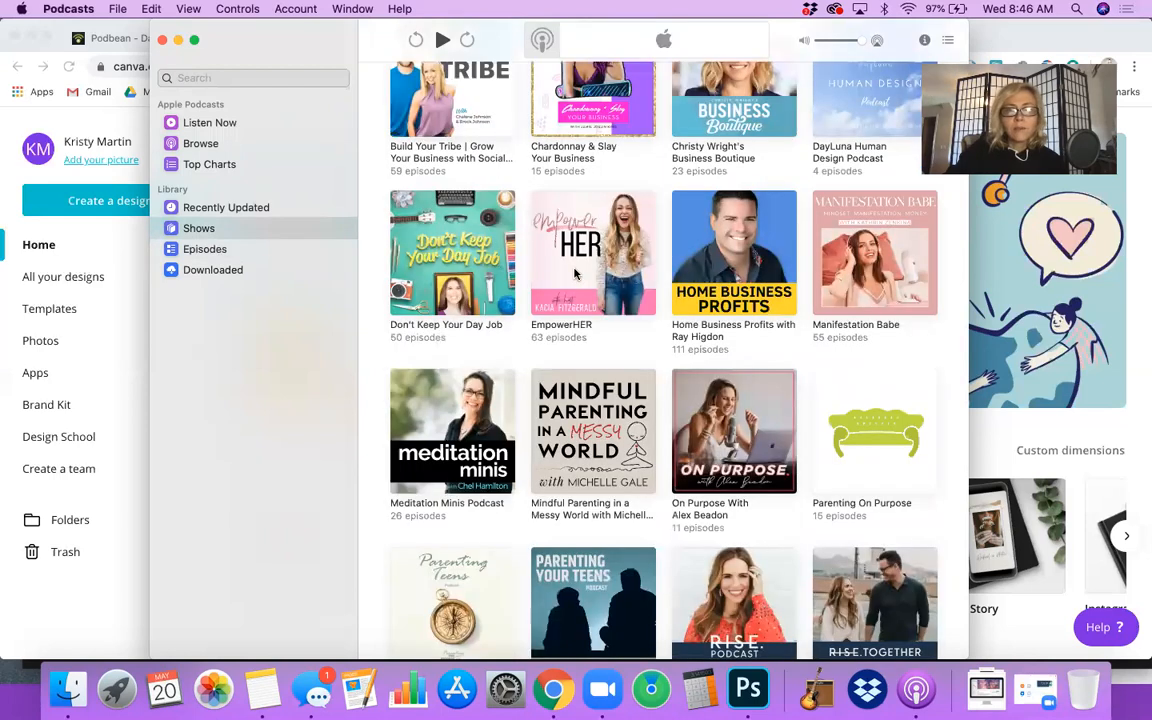
scroll(575, 273, up, 3)
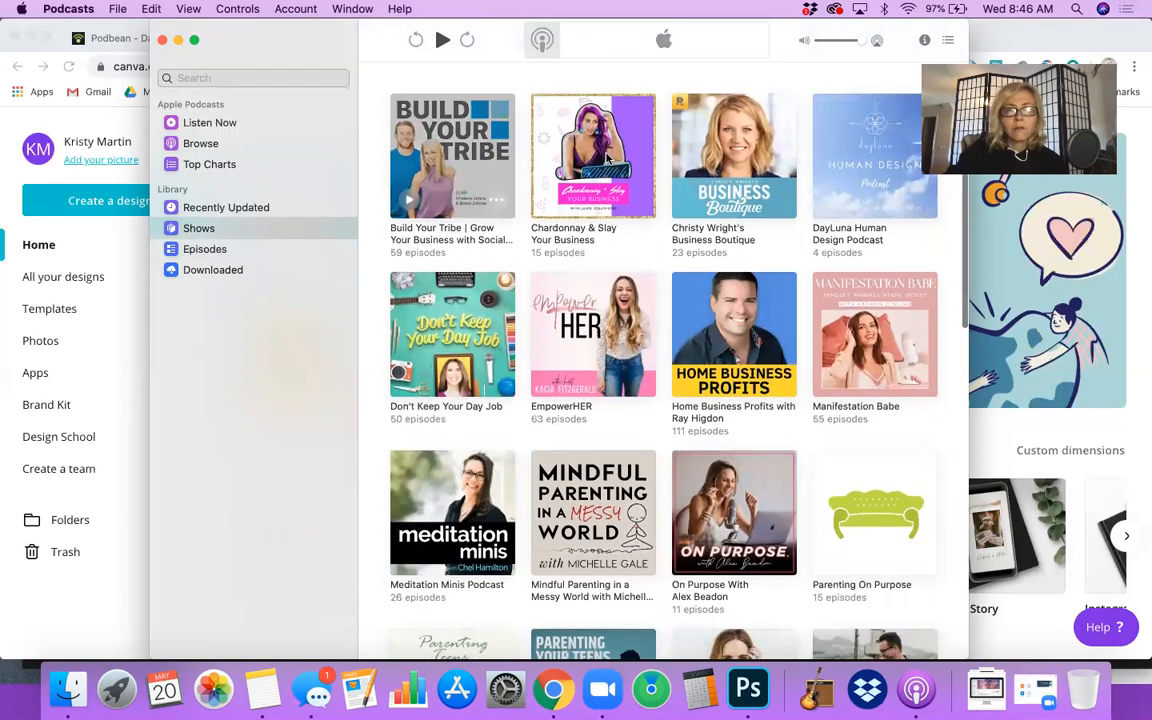
scroll(607, 158, down, 2)
scroll(700, 120, up, 2)
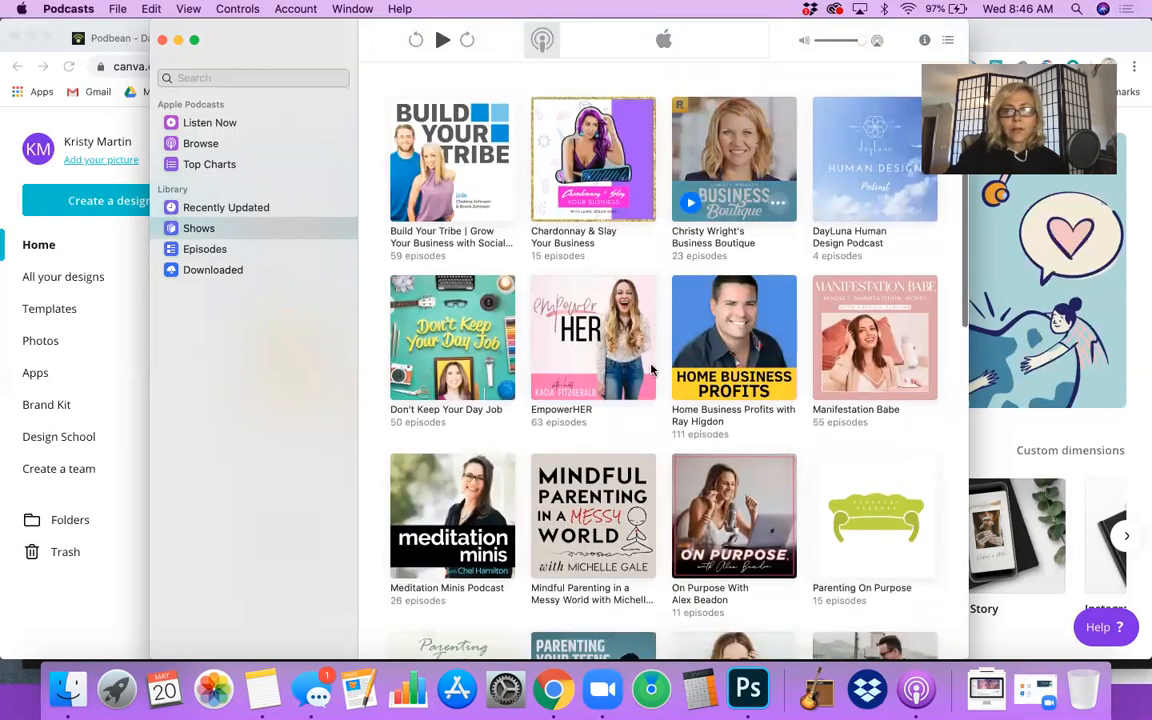
scroll(645, 360, down, 1)
scroll(700, 330, down, 4)
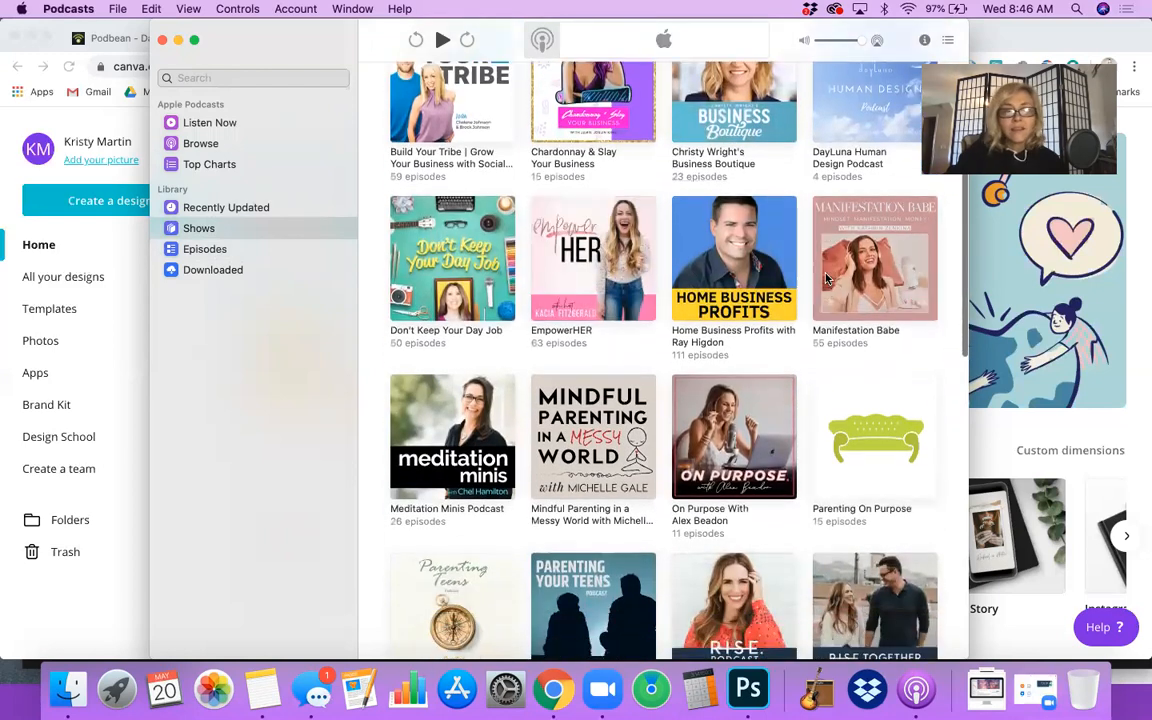
scroll(740, 290, down, 1)
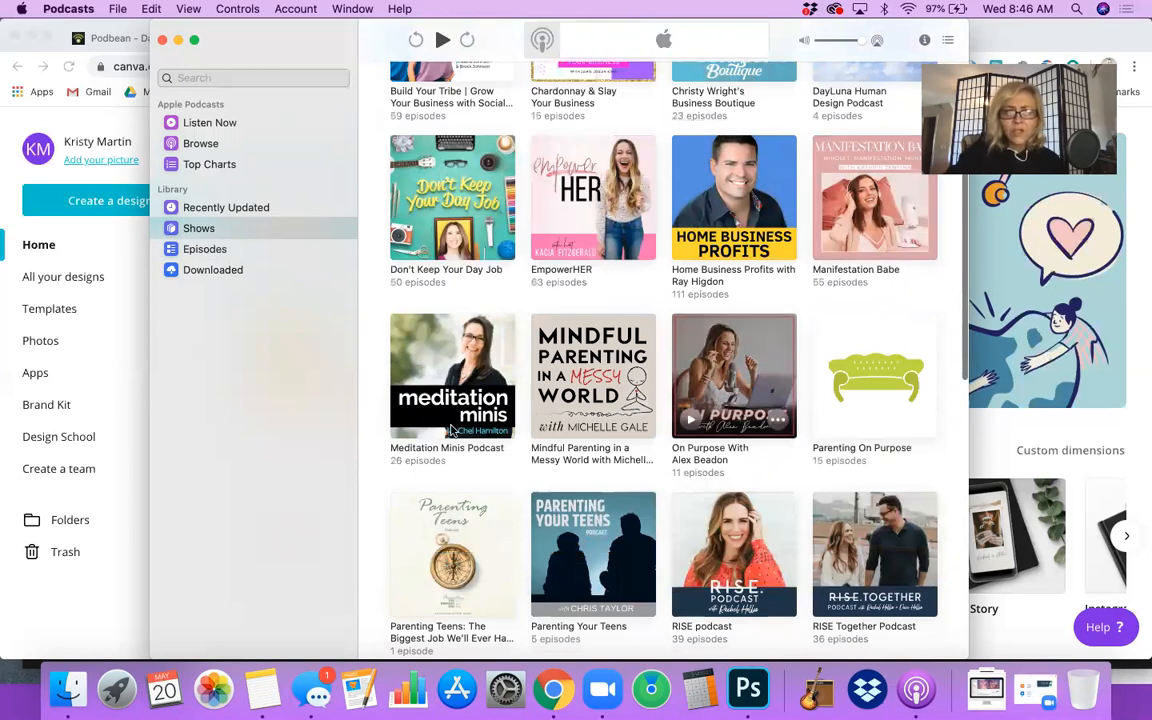
scroll(450, 425, down, 6)
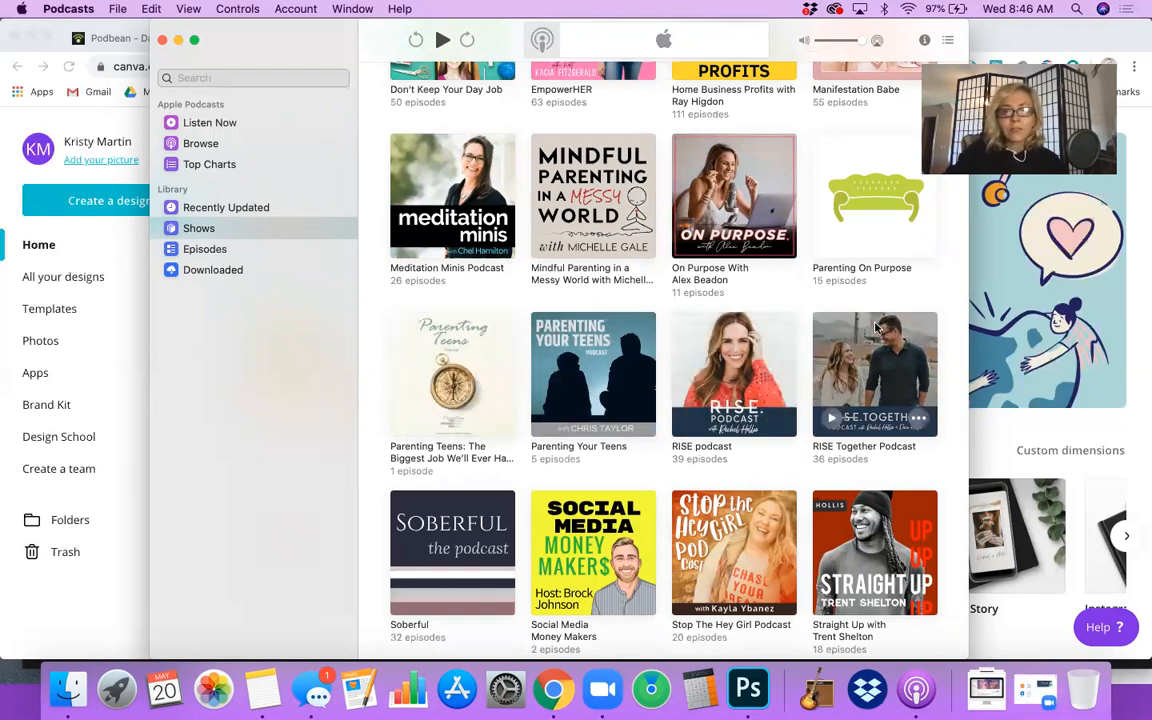
scroll(875, 326, down, 10)
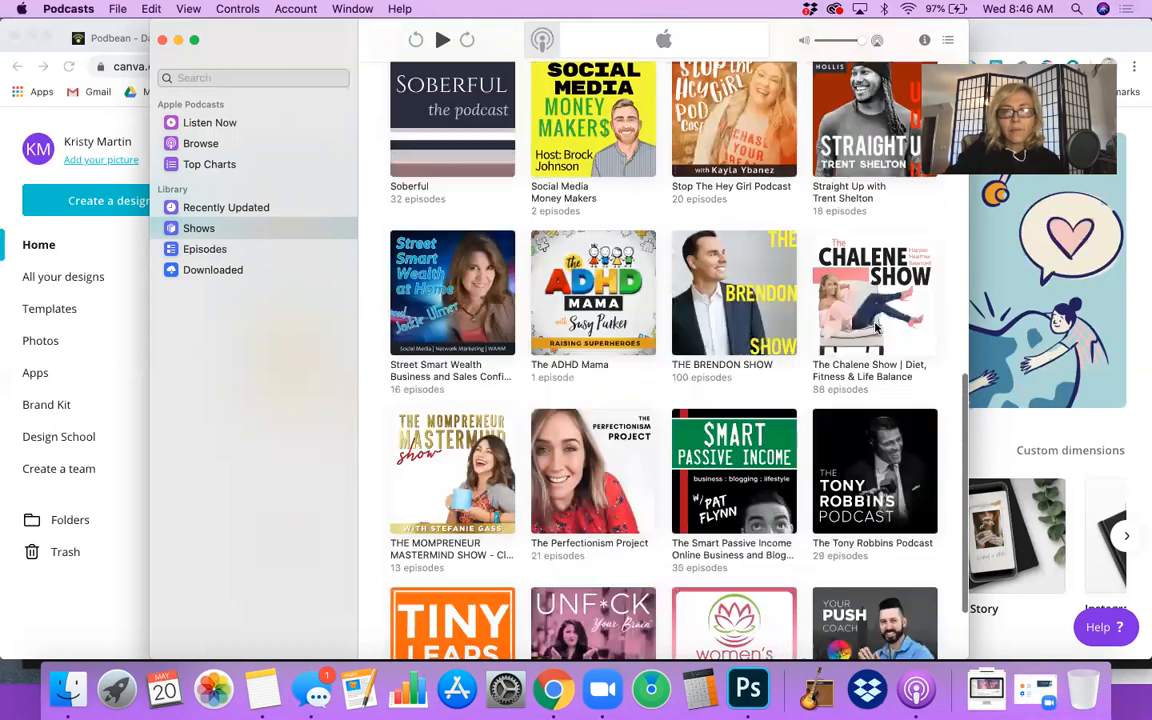
scroll(875, 326, down, 2)
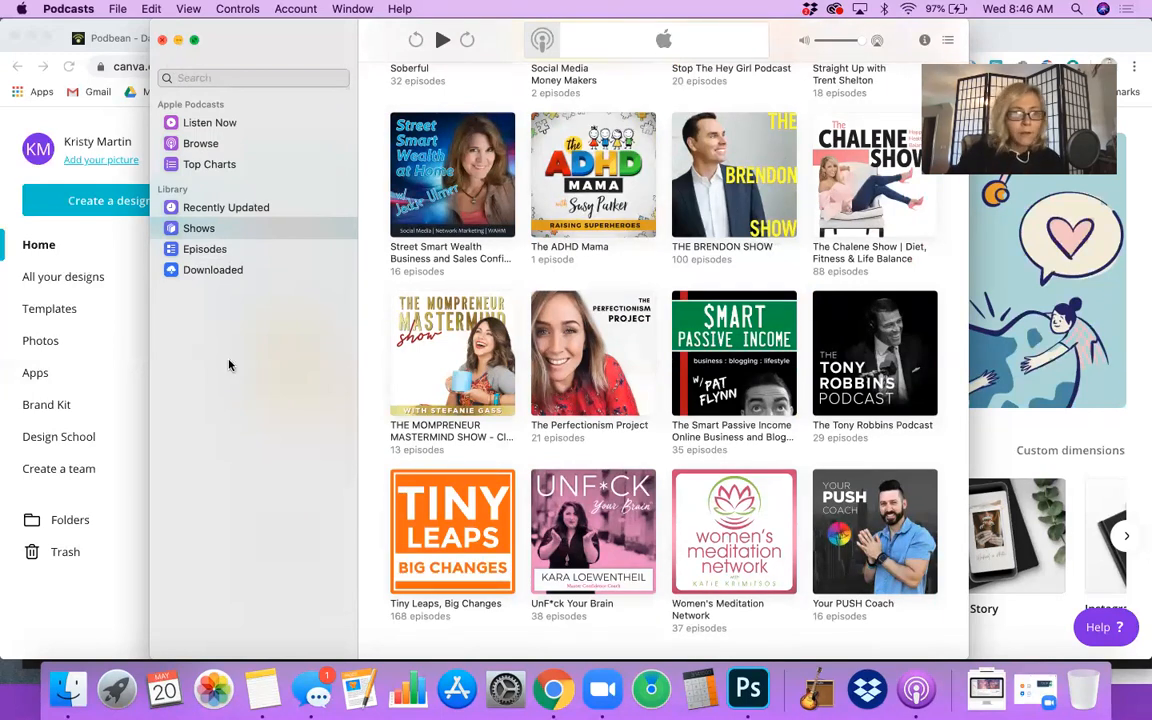
key(super+m)
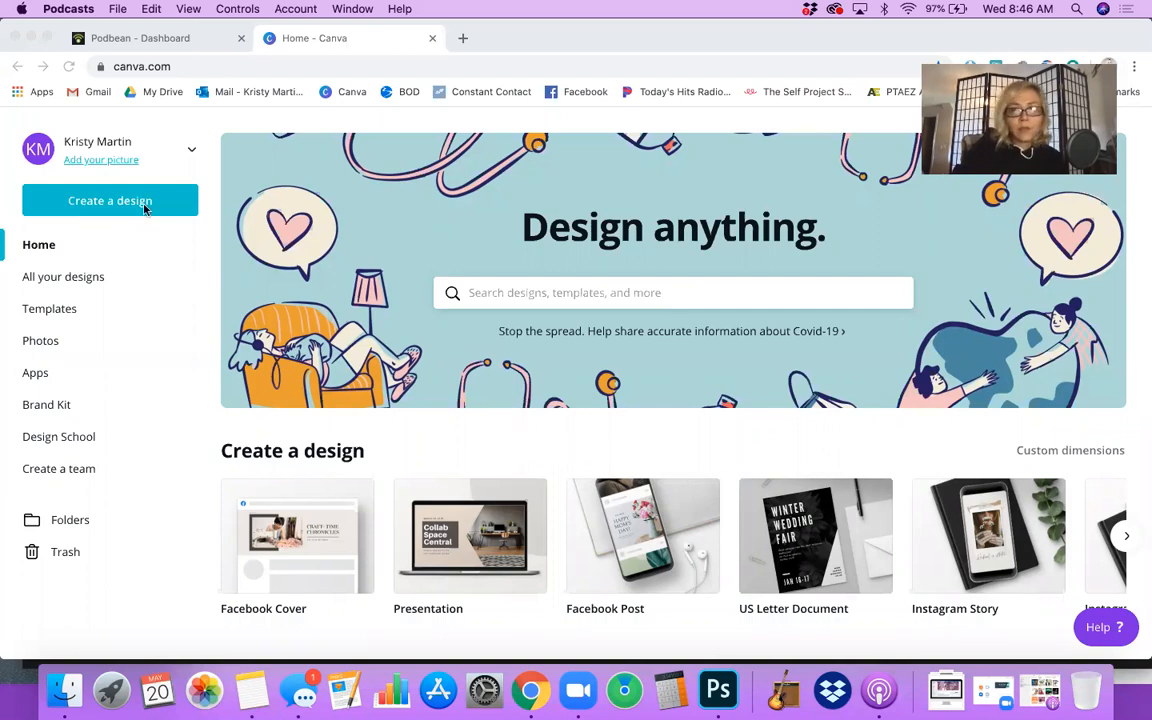
Switch to Canva in the browser and create a blank design with custom dimensions of 3000 × 3000 px
click(145, 205)
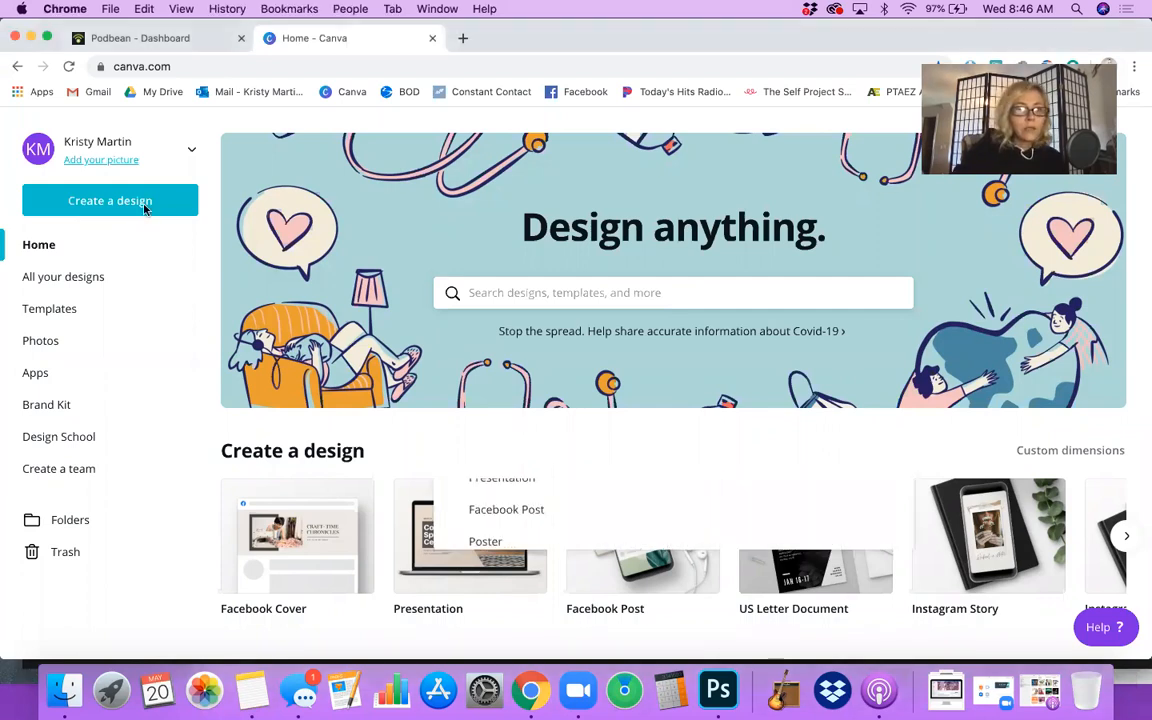
click(78, 210)
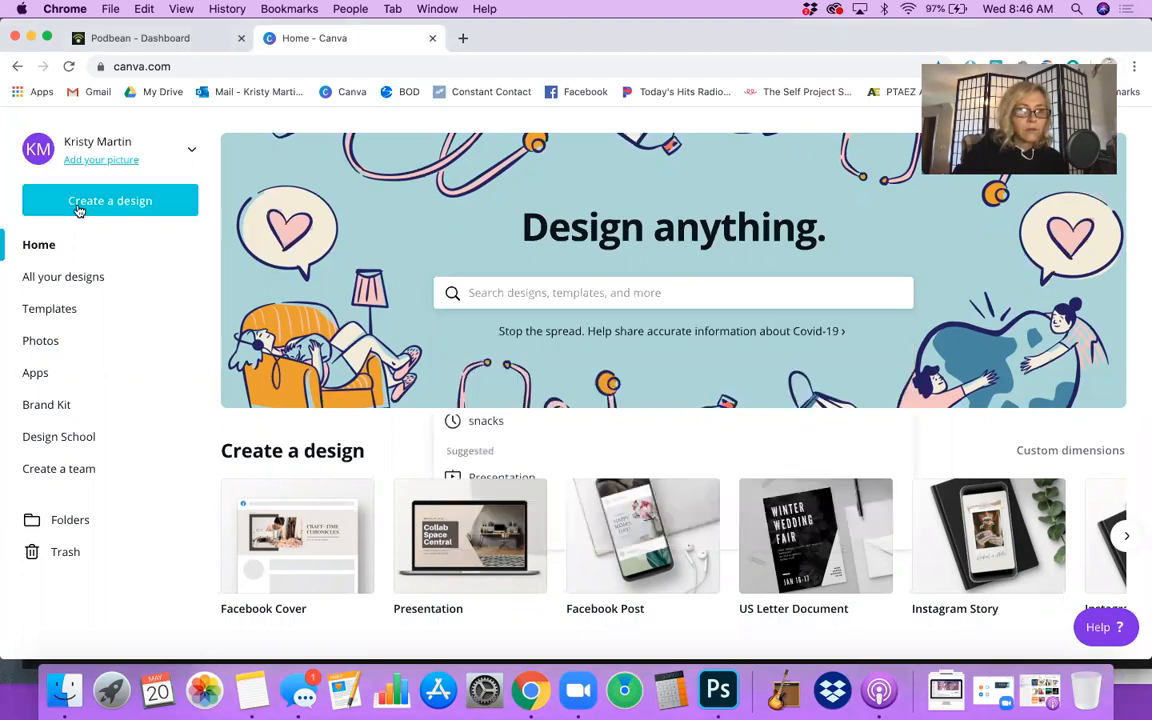
click(78, 210)
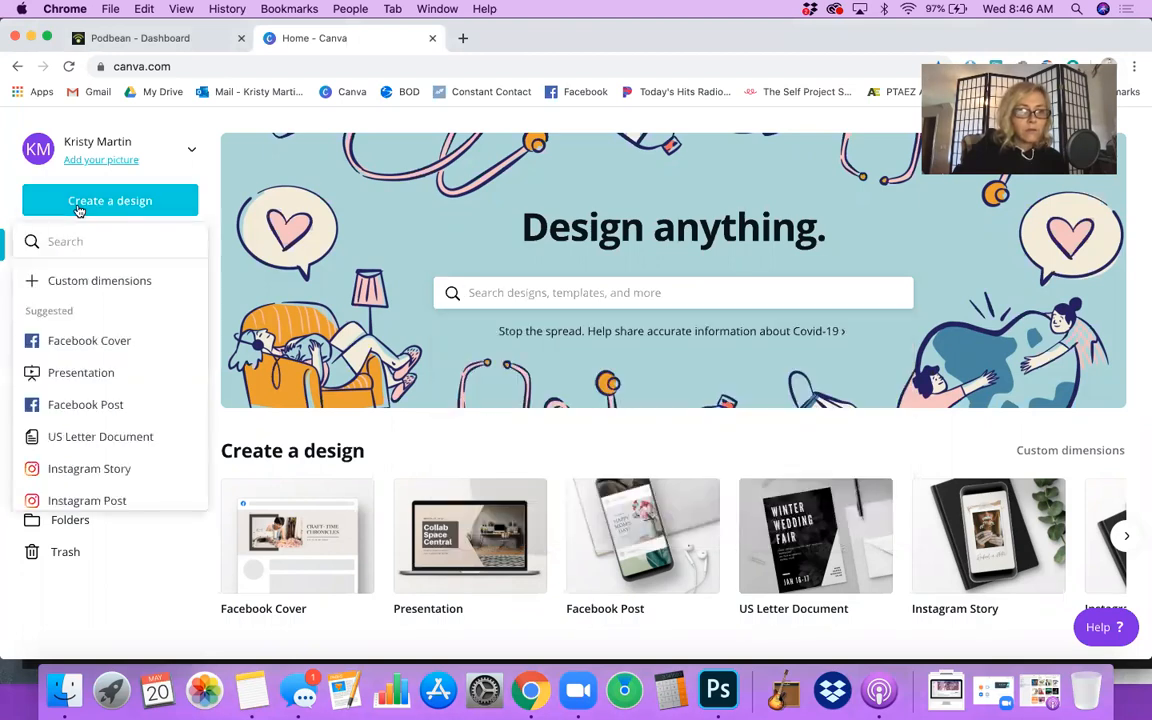
click(72, 286)
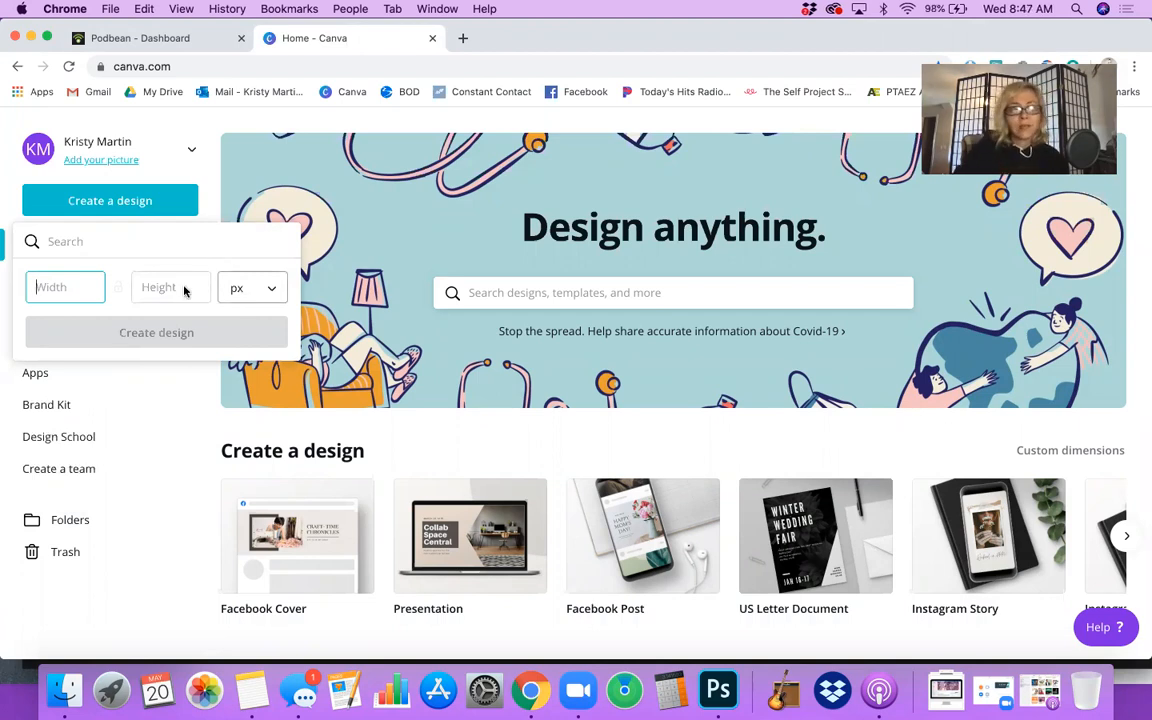
text(3000)
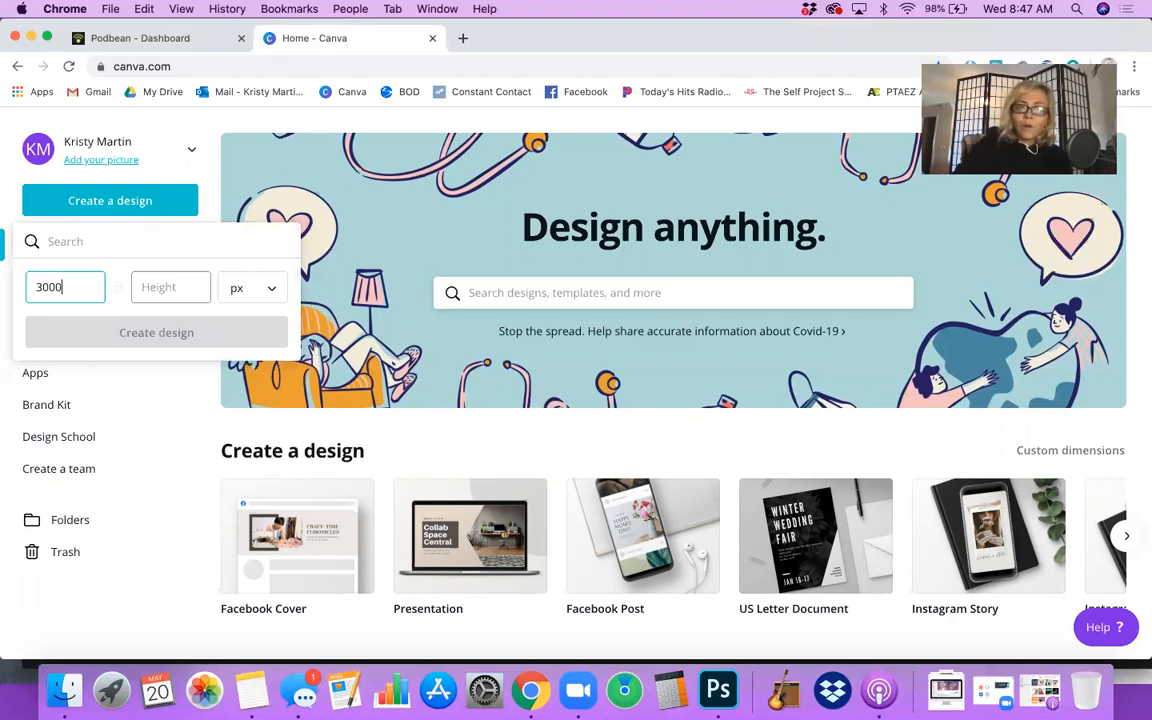
click(178, 287)
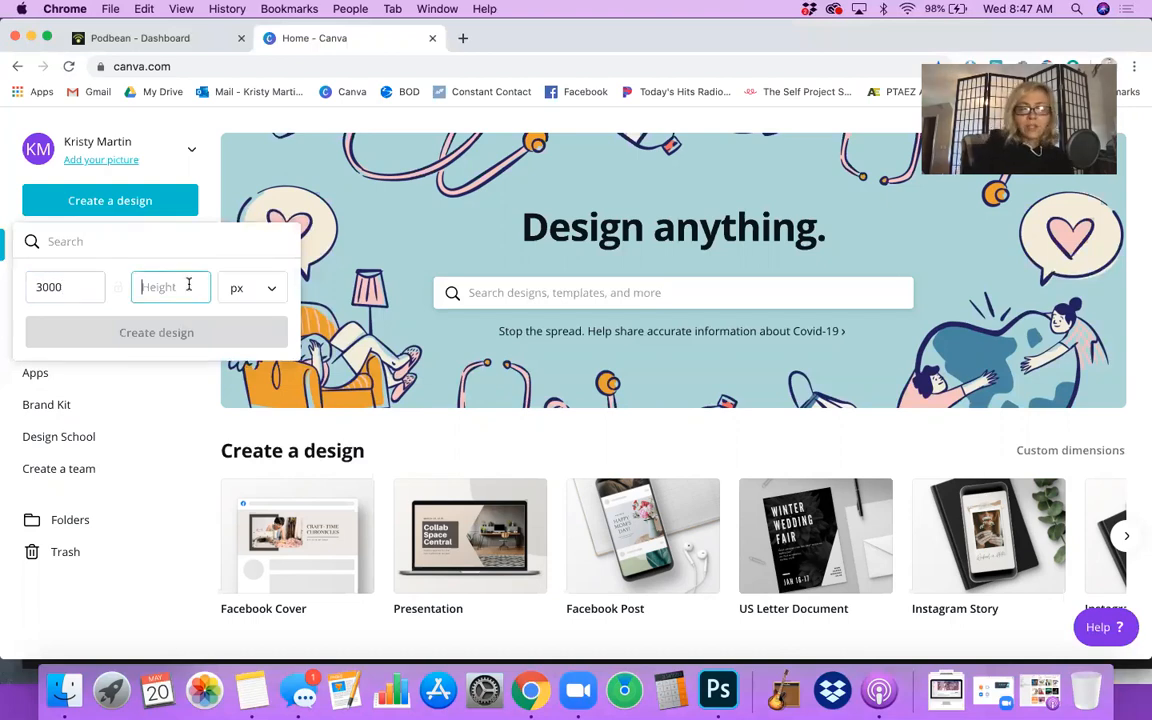
text(3000)
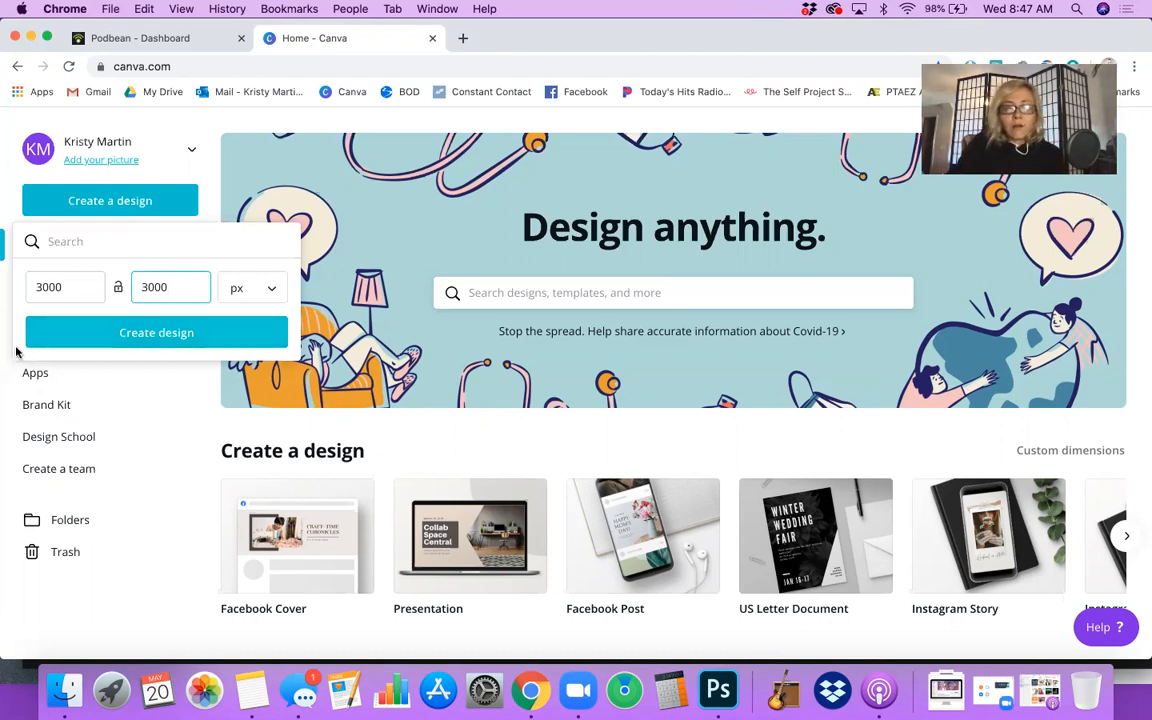
click(117, 336)
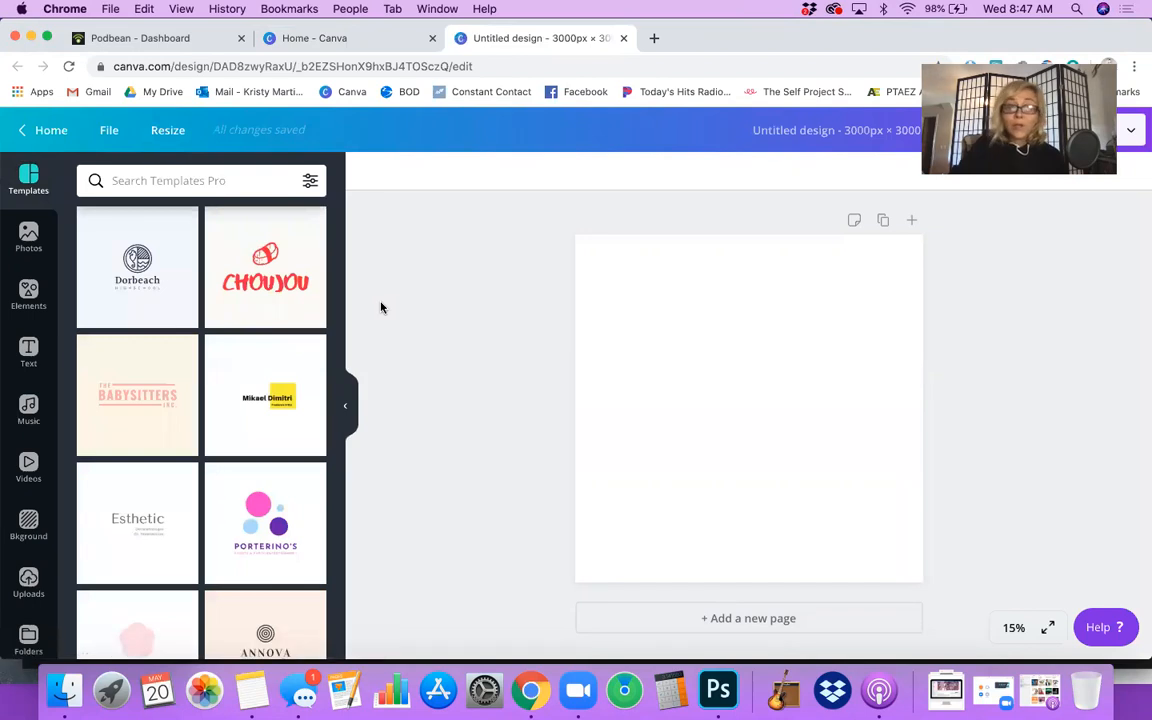
Filter the design templates so that only free ones are offered
scroll(200, 383, down, 5)
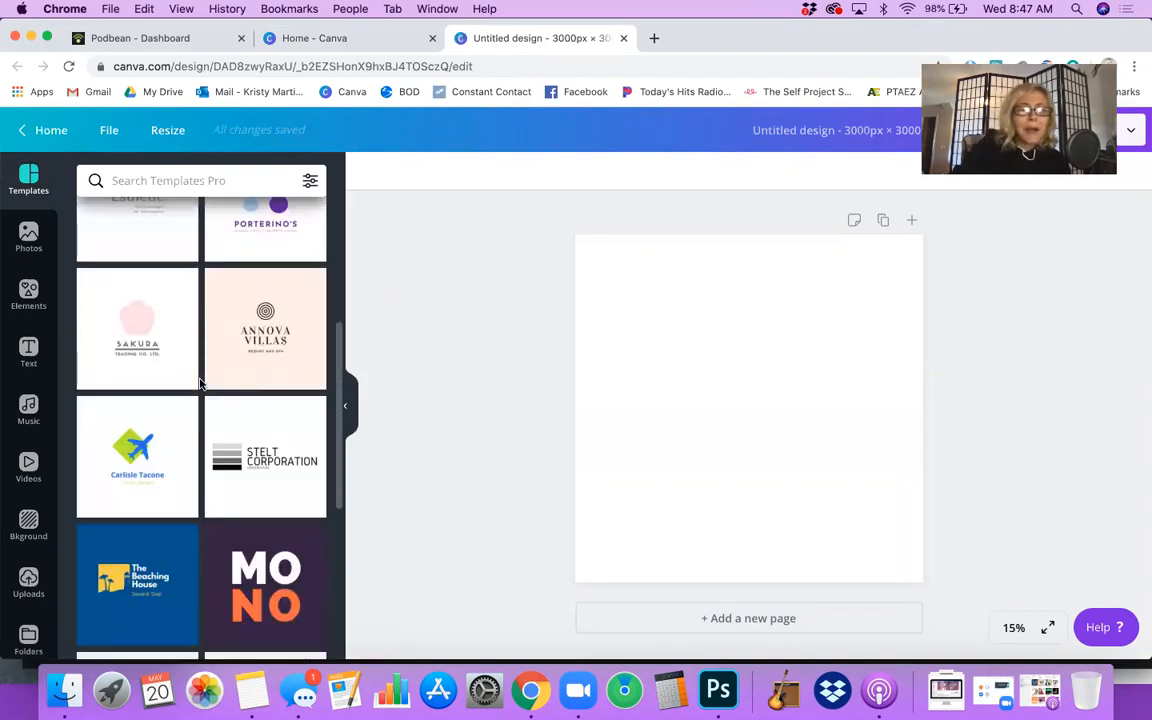
scroll(200, 383, down, 5)
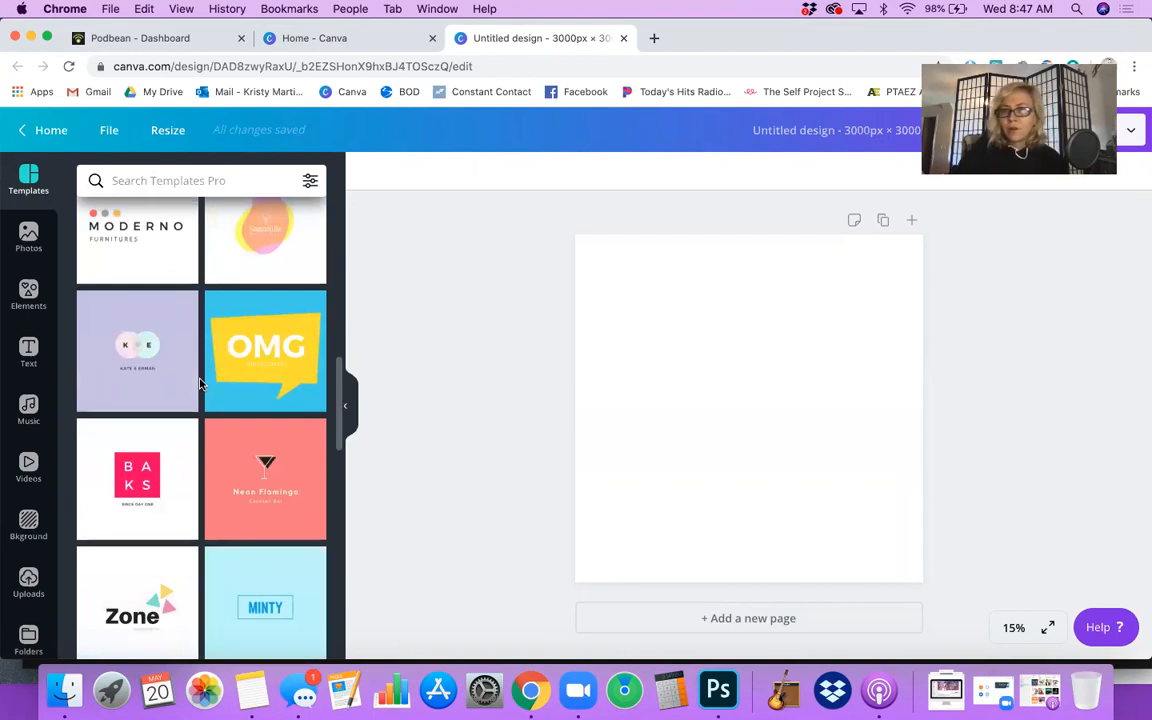
click(311, 181)
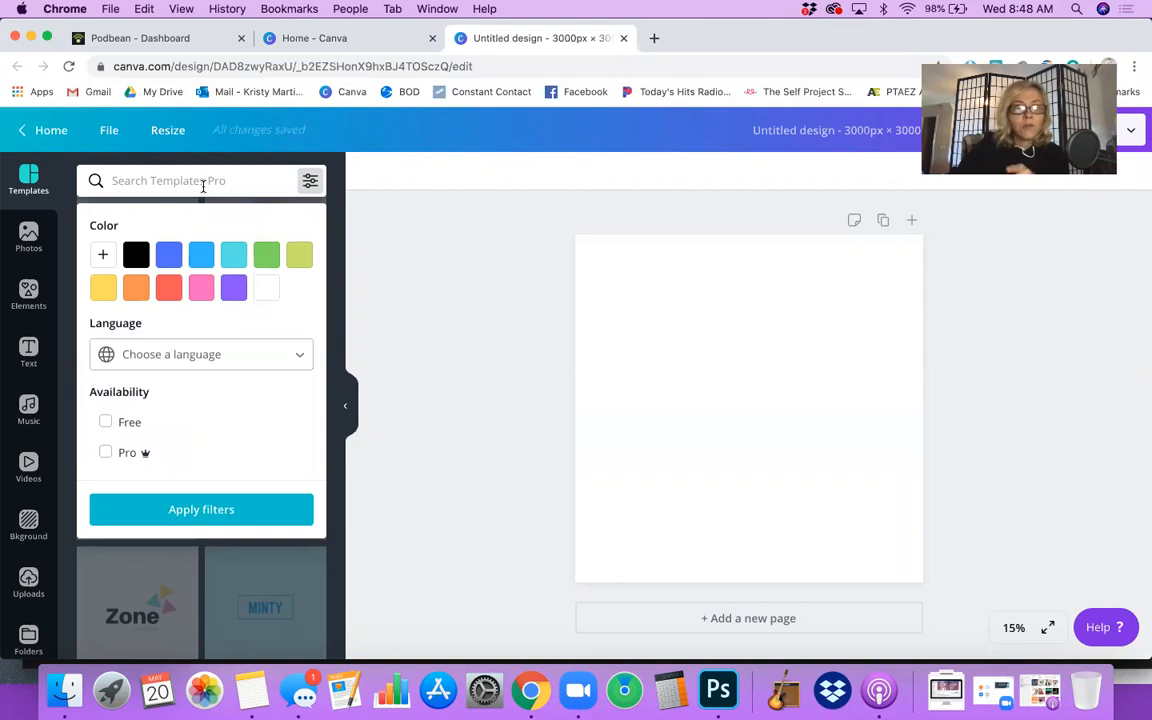
click(310, 181)
click(310, 181)
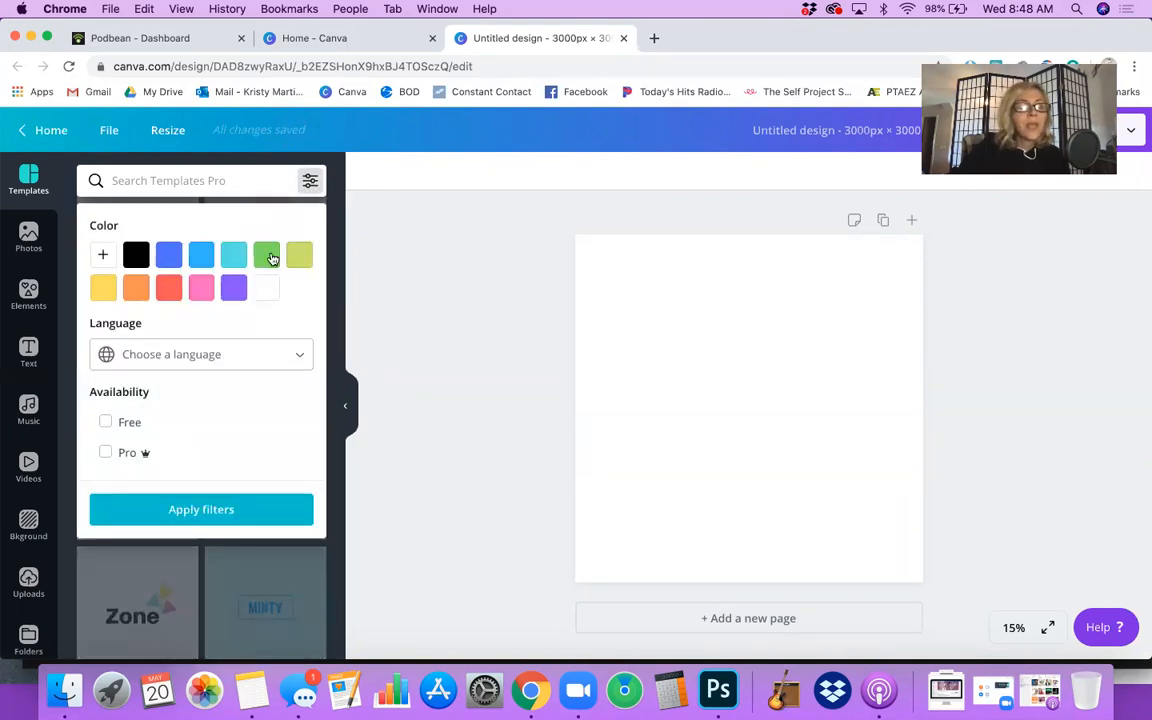
click(106, 422)
click(200, 510)
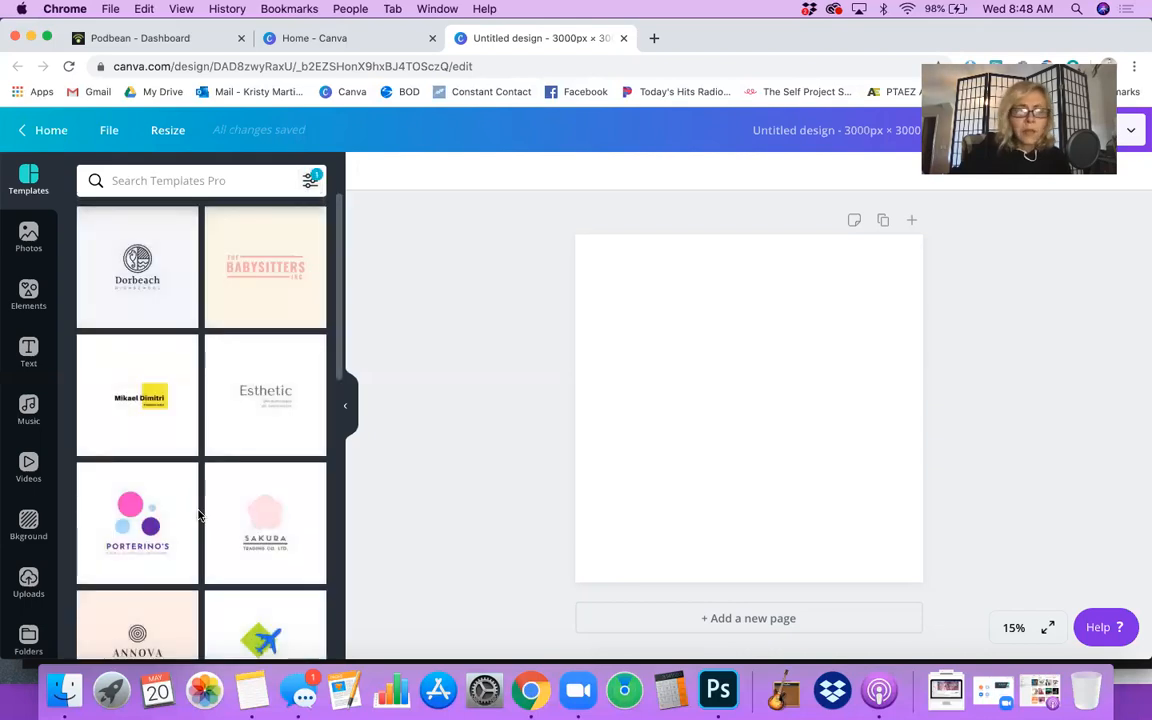
Look through the free templates and try the "Have a Happy Birthday!" photo template on the page
scroll(200, 515, down, 10)
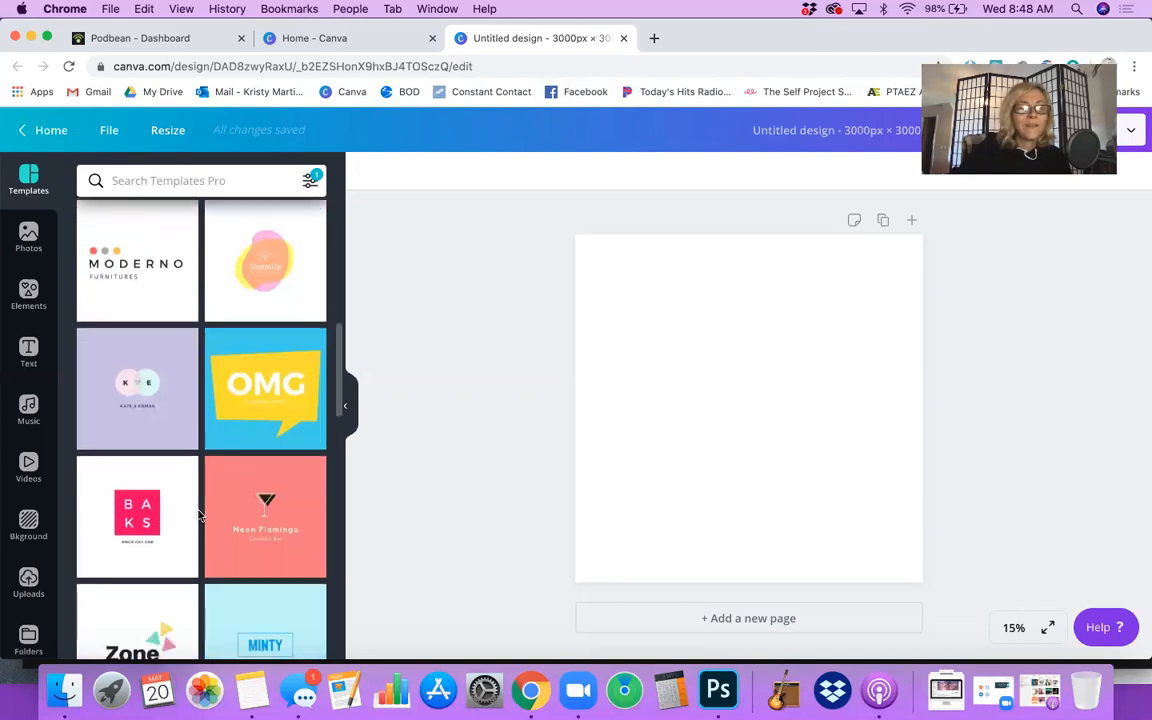
scroll(200, 515, down, 2)
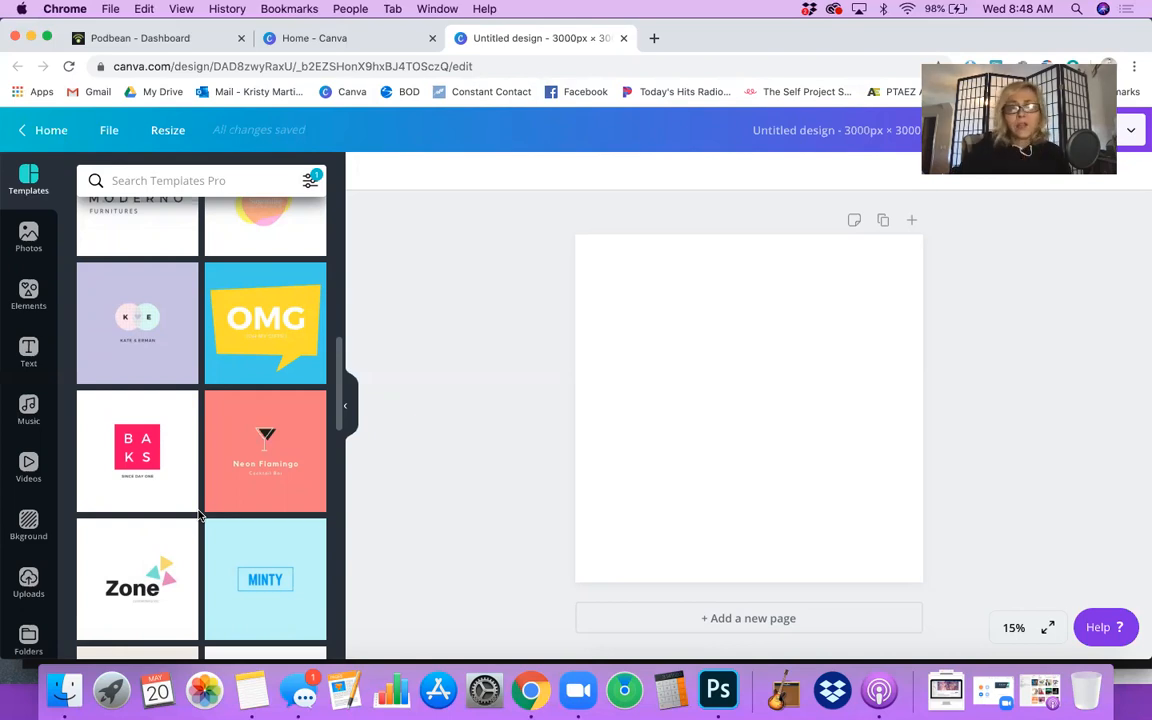
scroll(200, 515, down, 3)
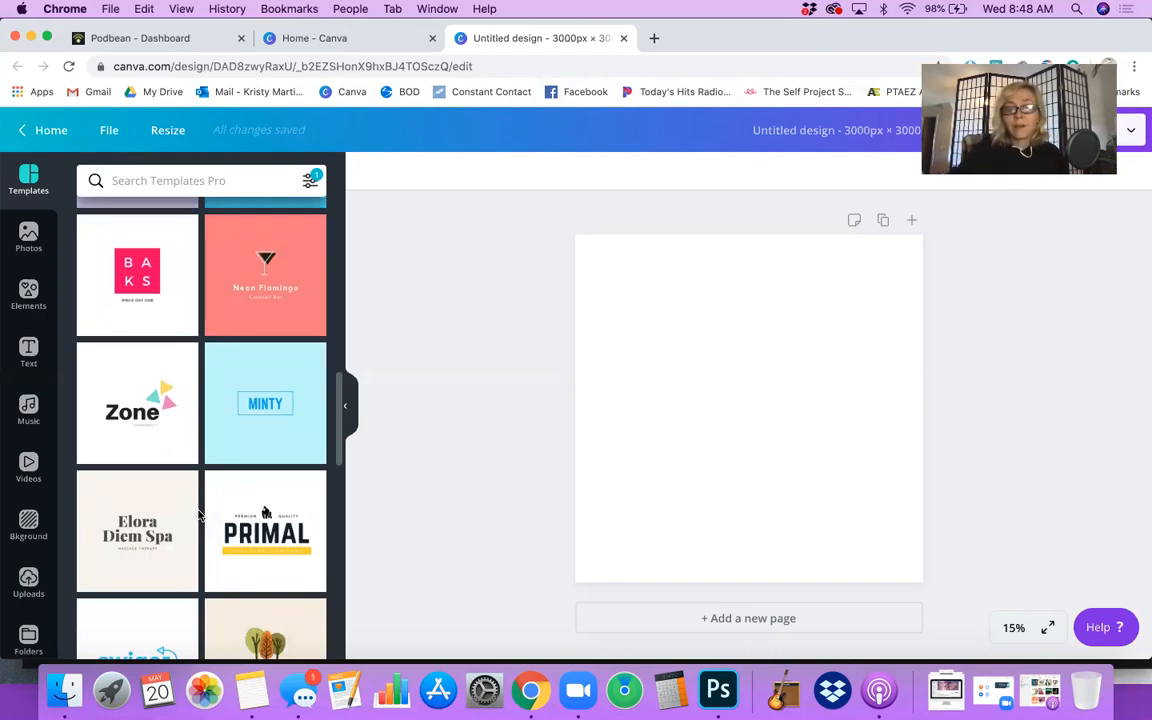
scroll(199, 515, down, 5)
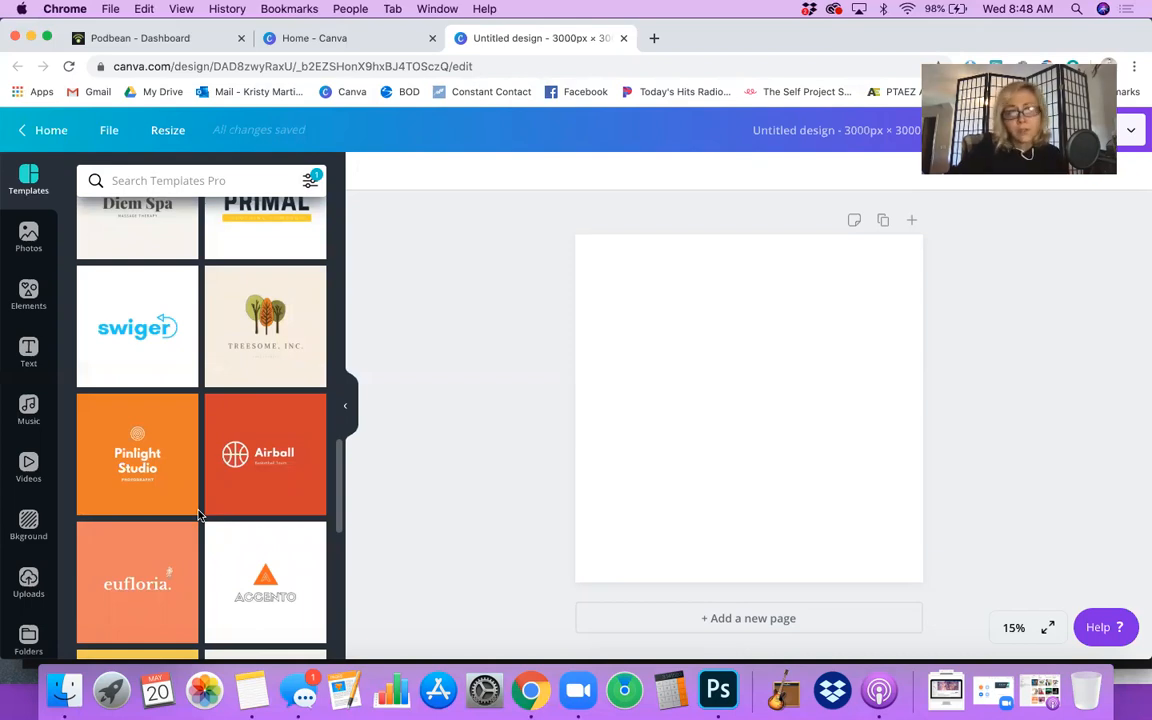
scroll(199, 515, down, 6)
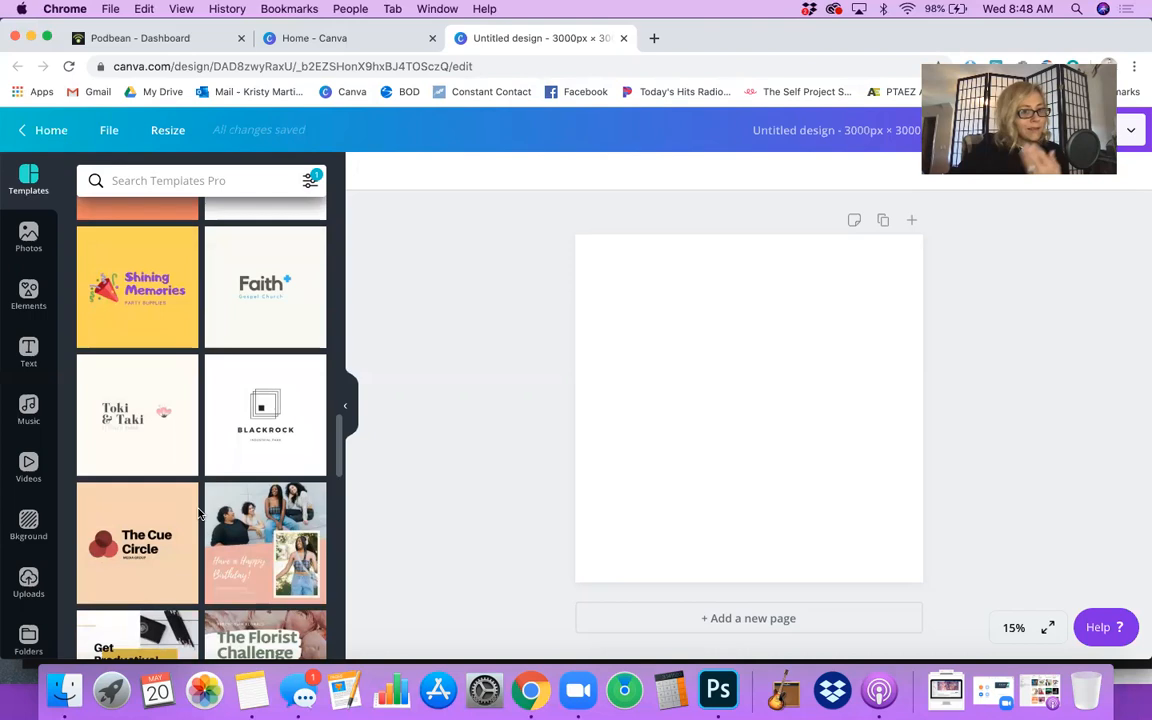
scroll(199, 513, down, 3)
click(265, 310)
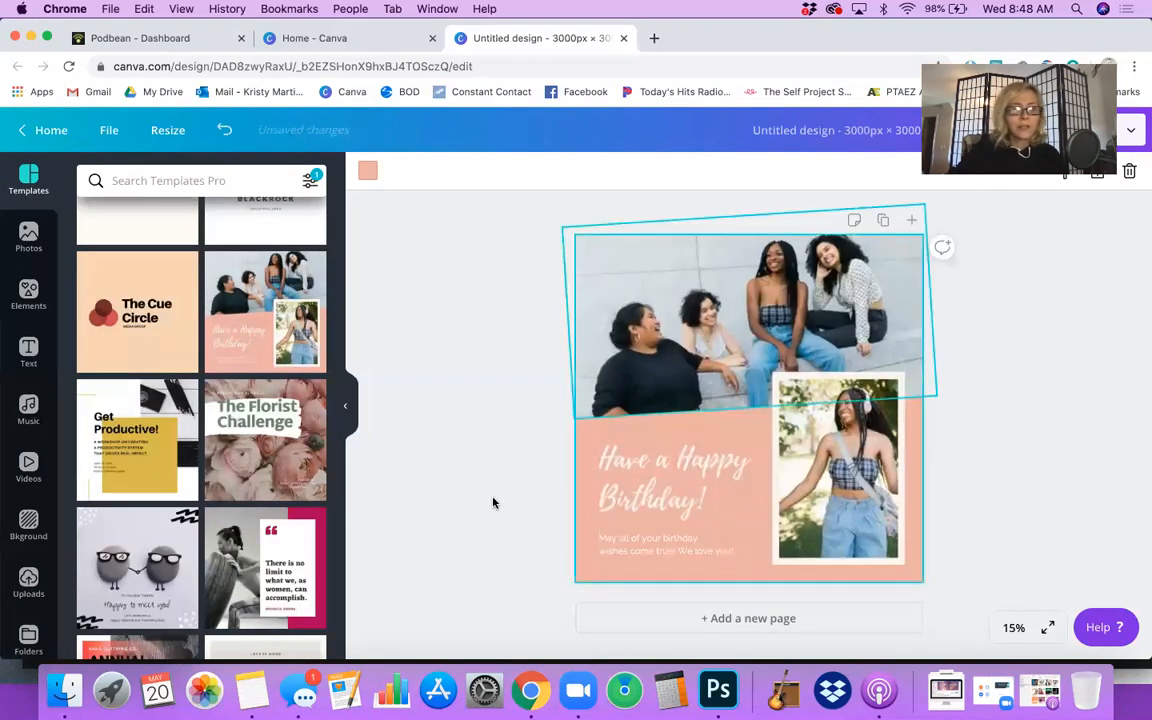
Try the magenta women's quote template on the page, followed by the "Happy to meet you!" stones template
scroll(305, 496, down, 2)
scroll(305, 496, down, 1)
click(290, 460)
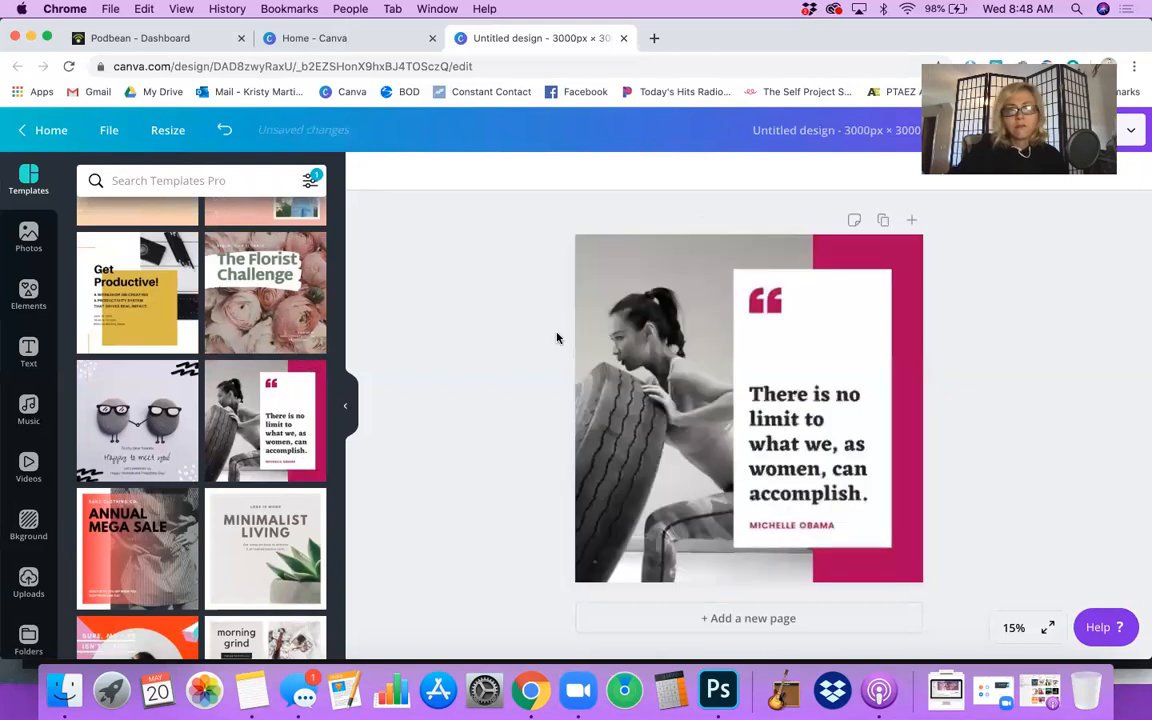
click(165, 425)
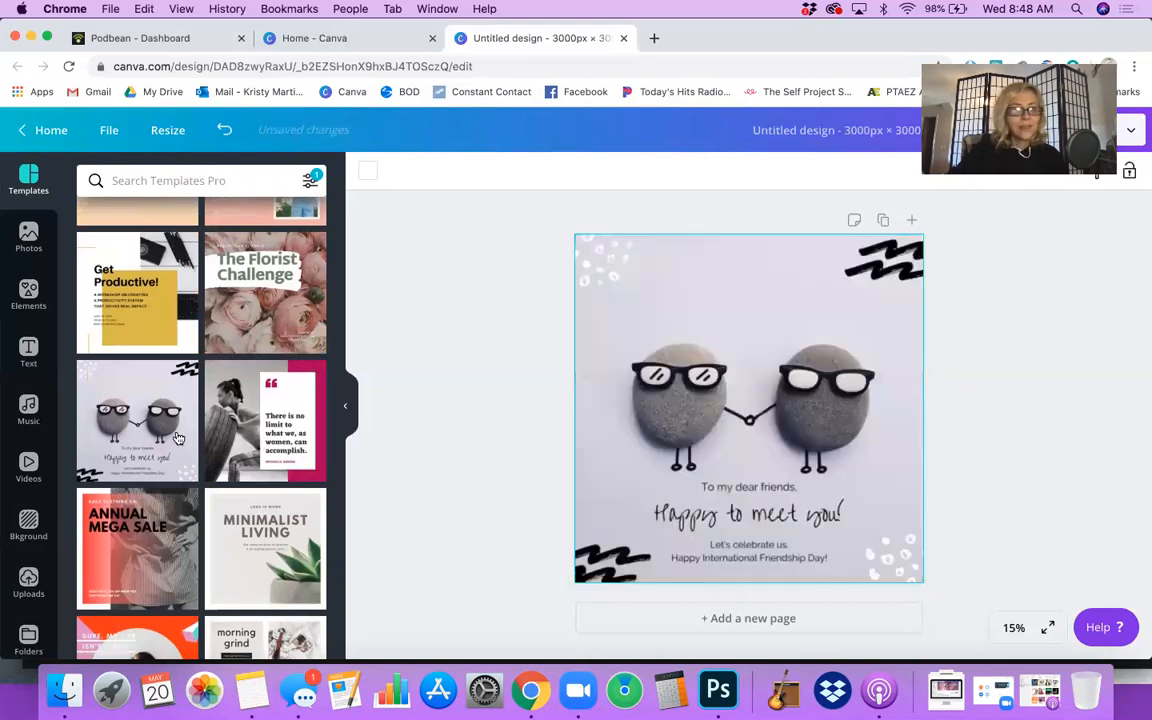
Try the "Minimalist Living" template, then replace it with the "Annual Mega Sale" template on the page
scroll(180, 437, down, 2)
scroll(179, 437, down, 2)
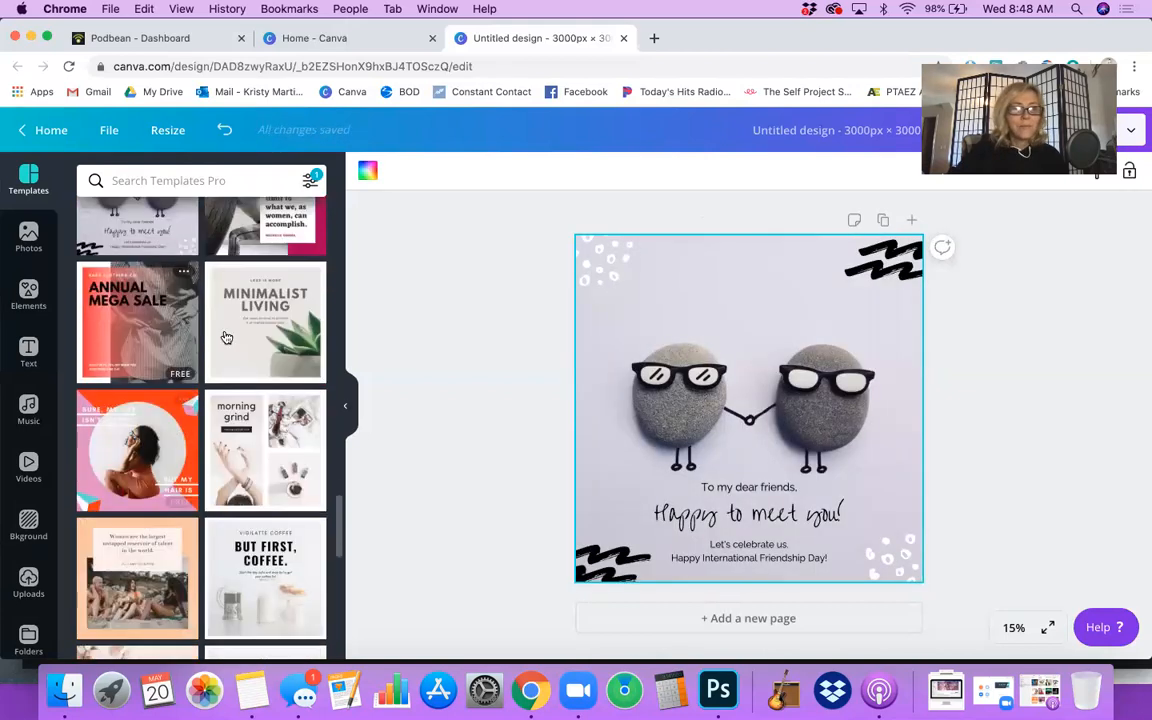
click(278, 336)
click(155, 333)
scroll(155, 333, down, 3)
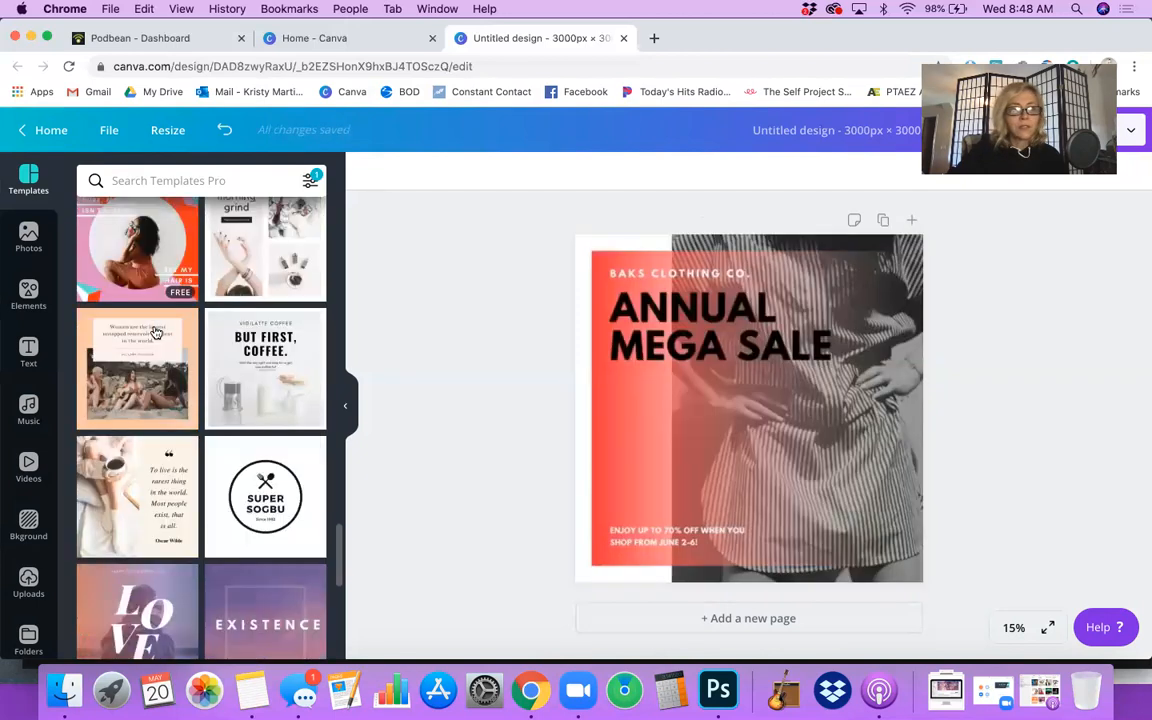
scroll(198, 532, down, 2)
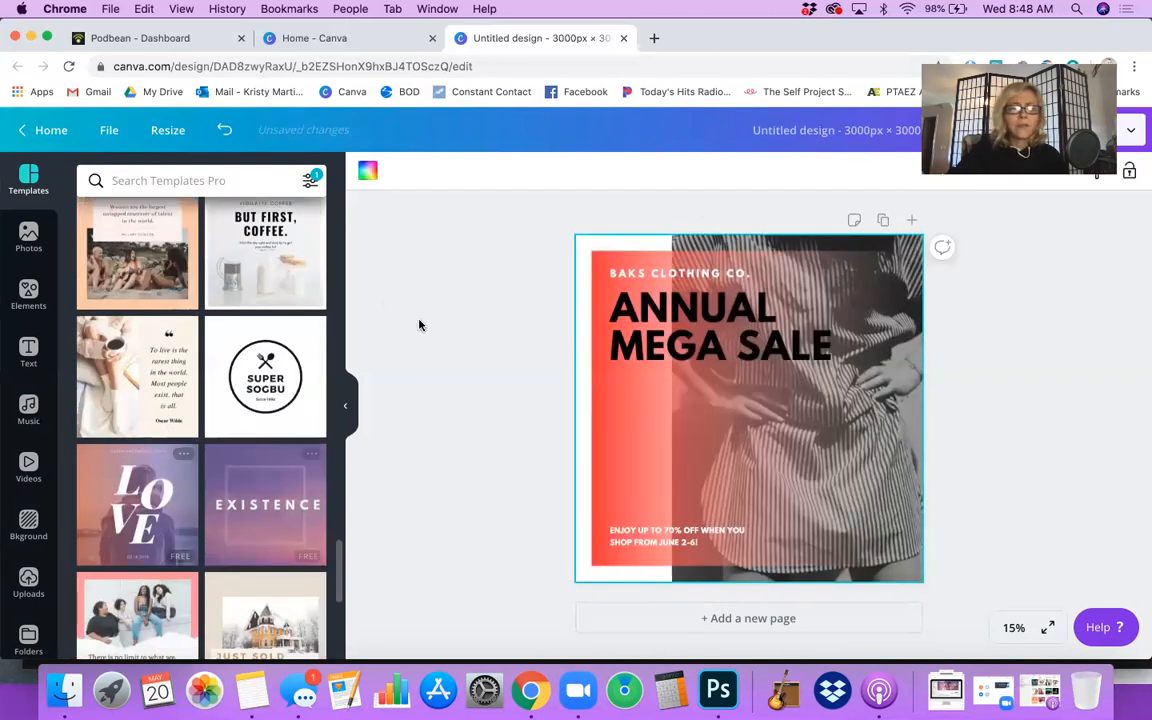
Look through more of the free templates for other cover layouts
scroll(200, 532, down, 3)
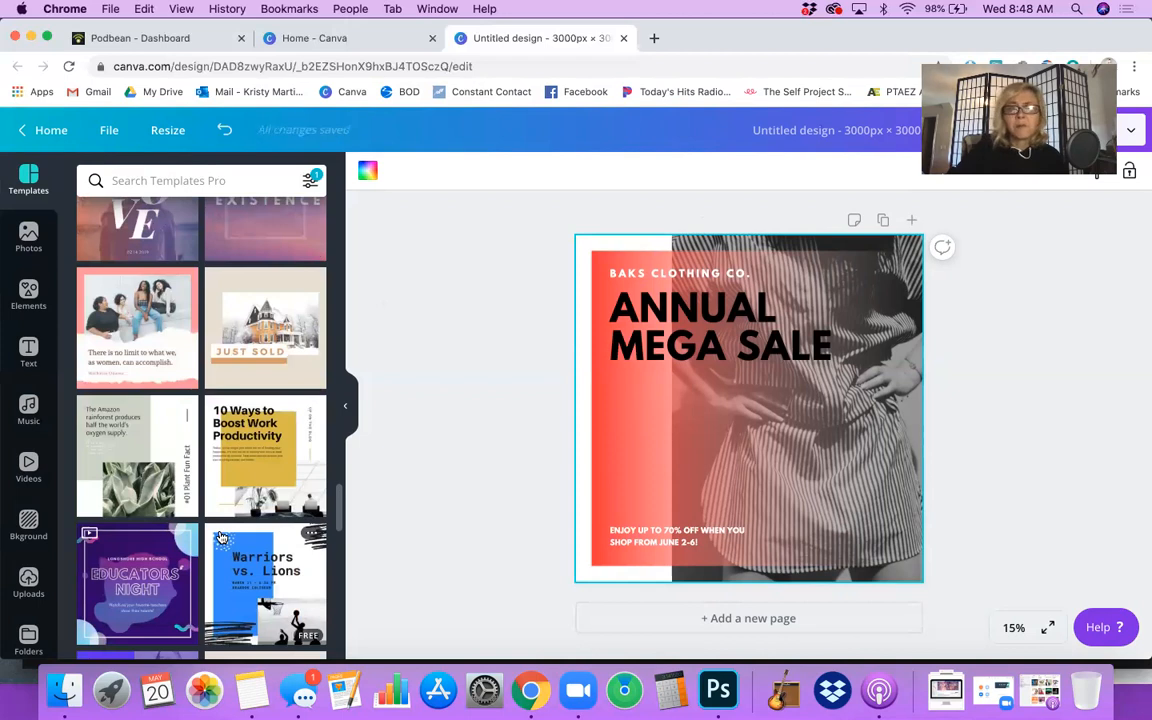
scroll(222, 538, down, 1)
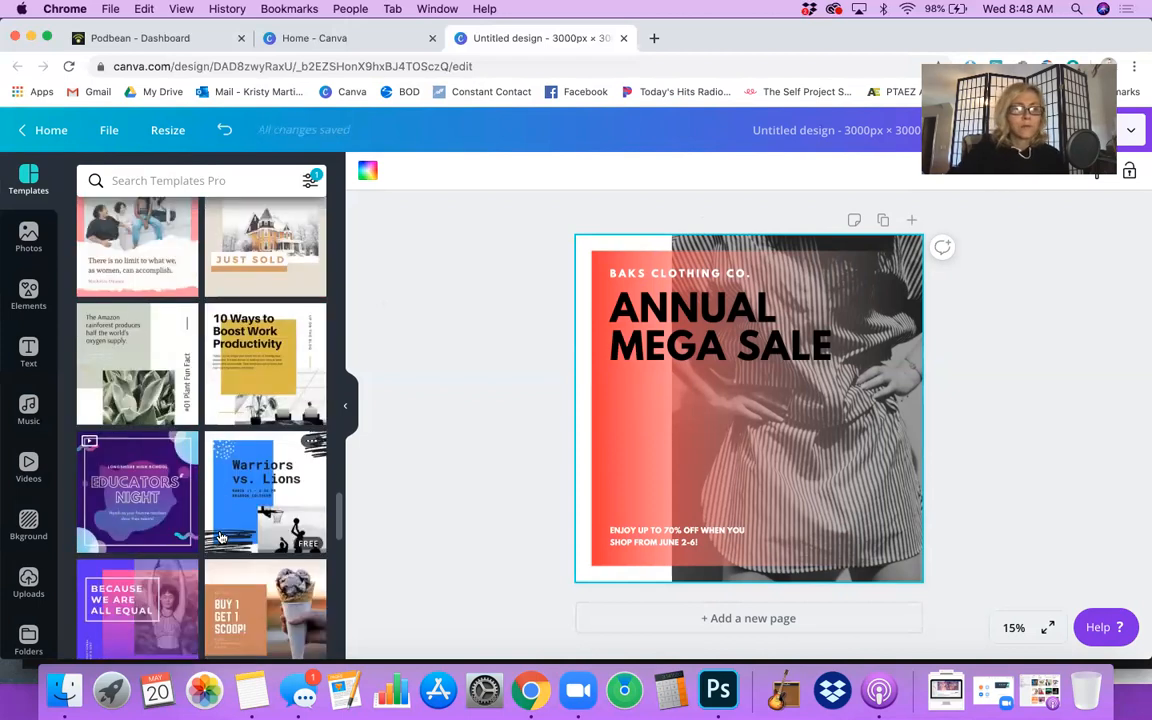
scroll(222, 538, down, 4)
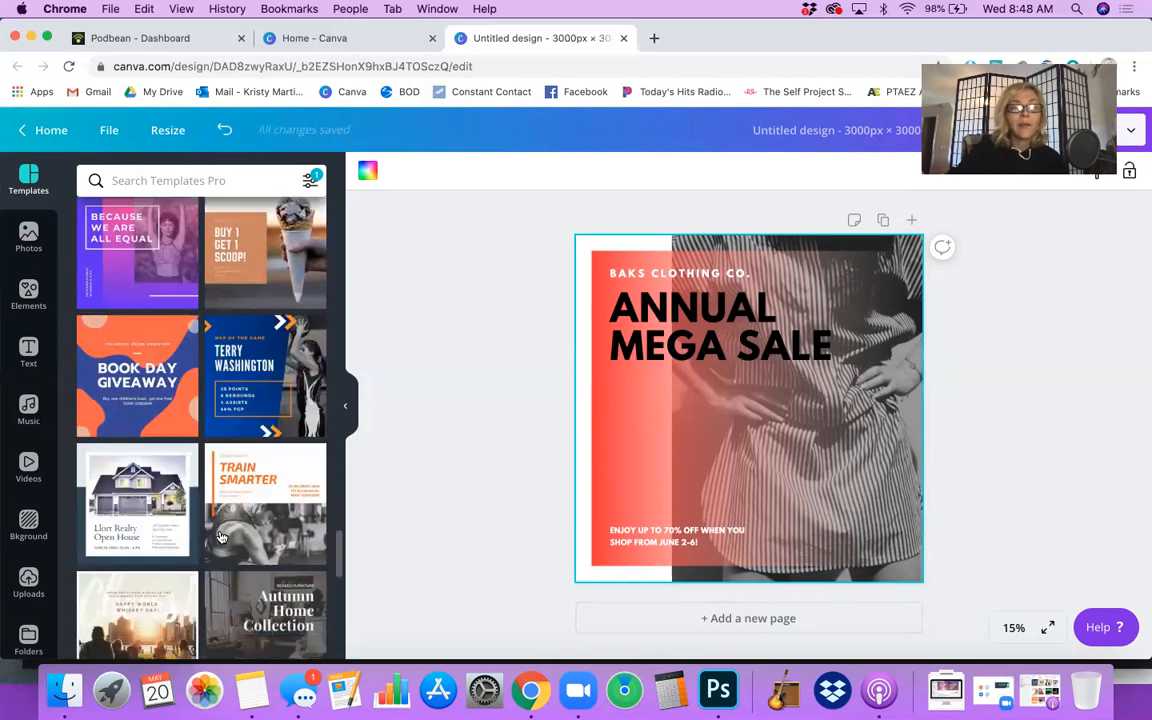
scroll(222, 538, down, 1)
scroll(222, 538, down, 15)
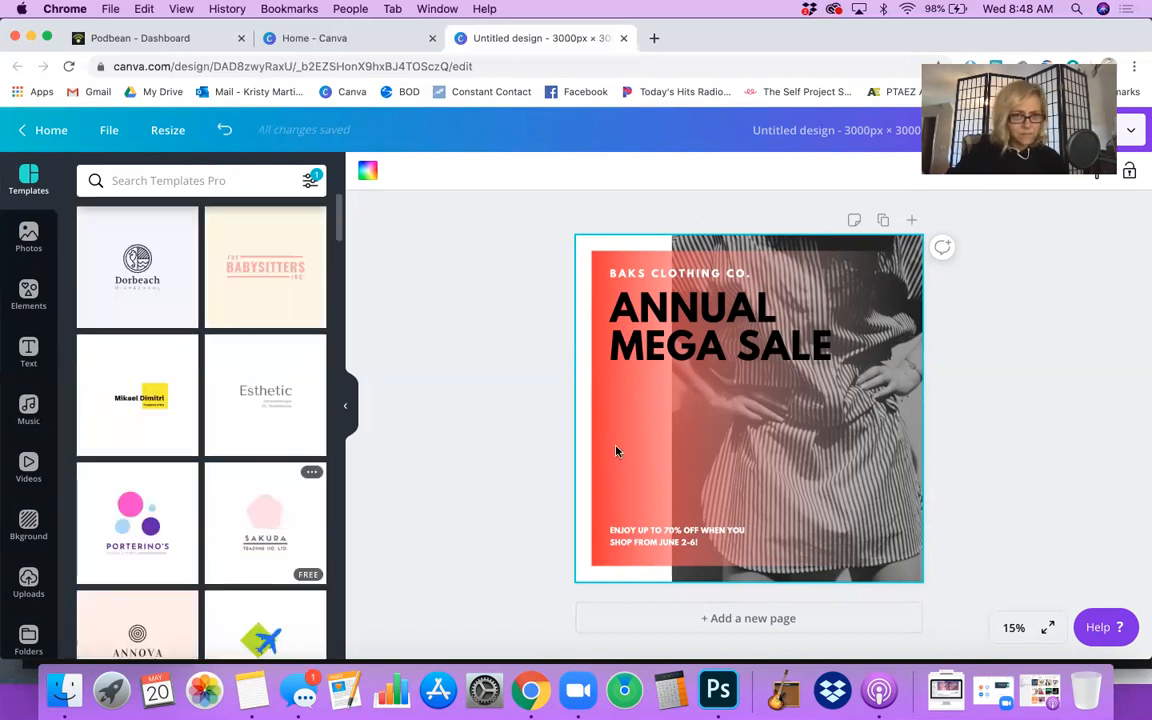
Delete the "Annual Mega Sale" heading group, the red gradient block and the striped-dress photo from the page
click(823, 343)
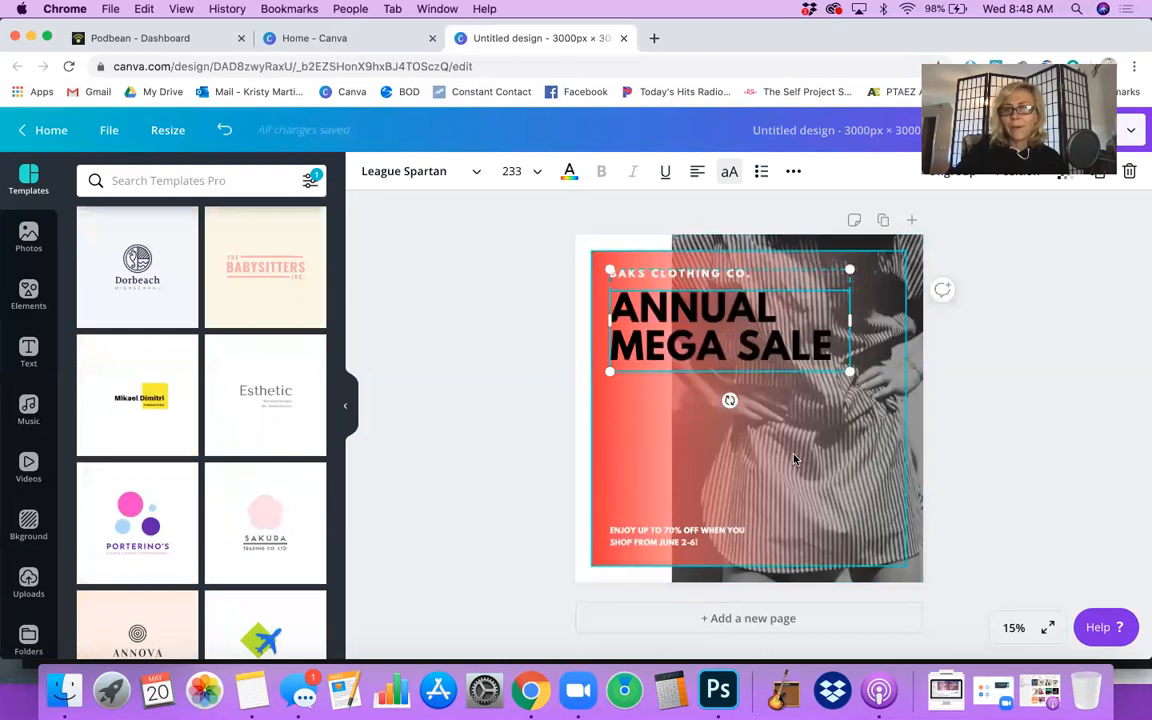
click(794, 459)
key(Delete)
click(700, 340)
key(Delete)
click(700, 348)
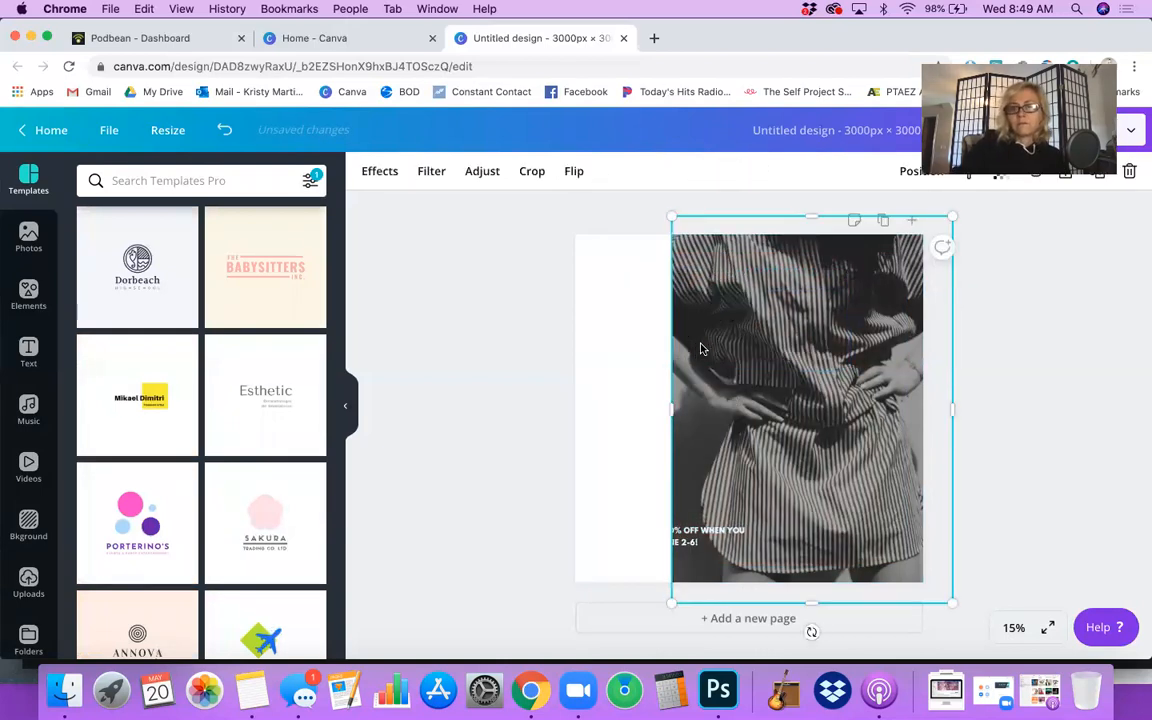
key(Delete)
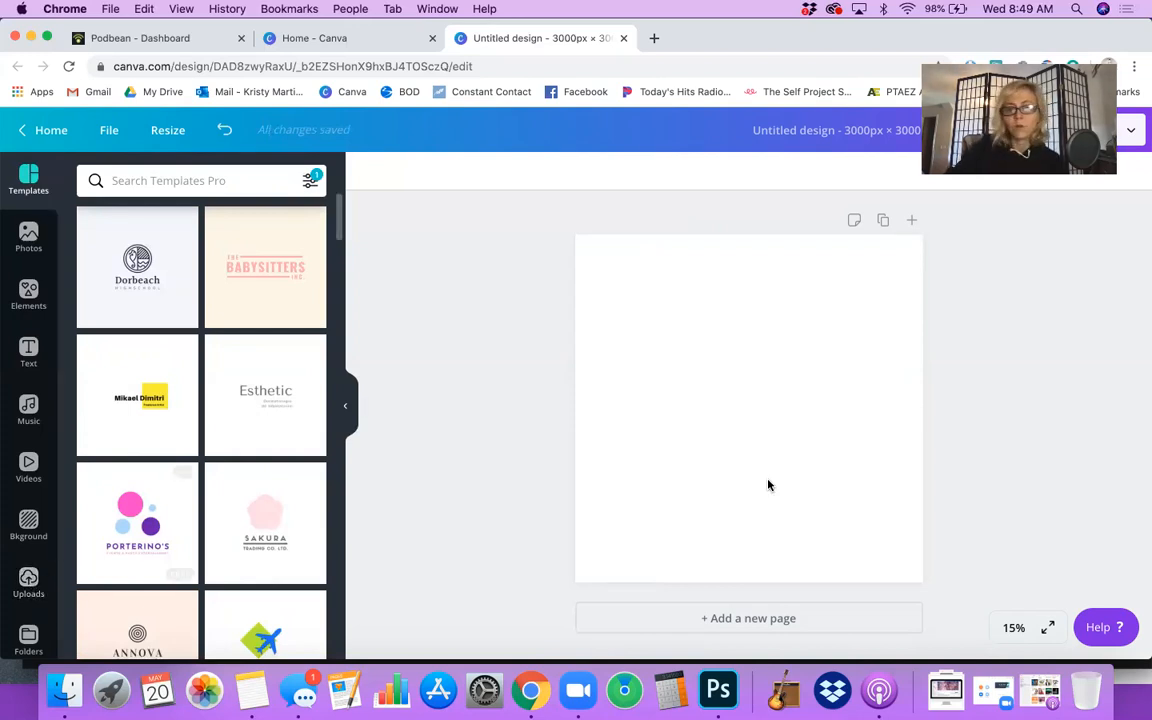
Fill the page with the uploaded photo of the woman eating a donut against red, and delete the template's leftover discount text
click(28, 582)
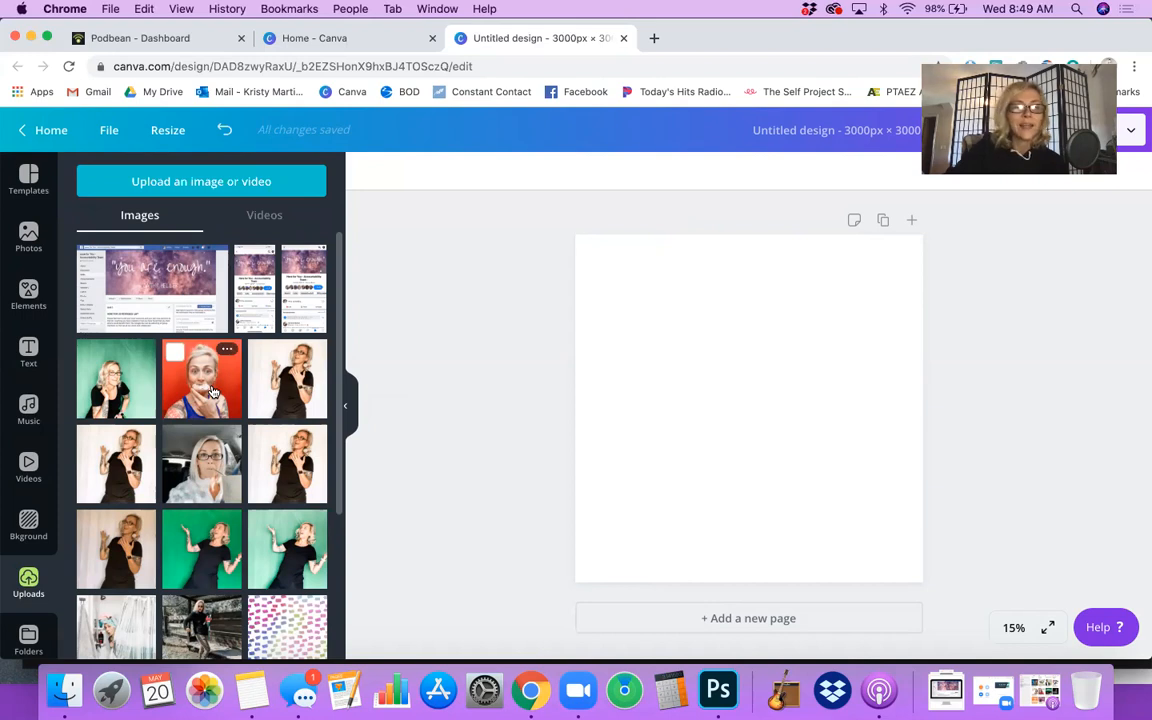
click(212, 392)
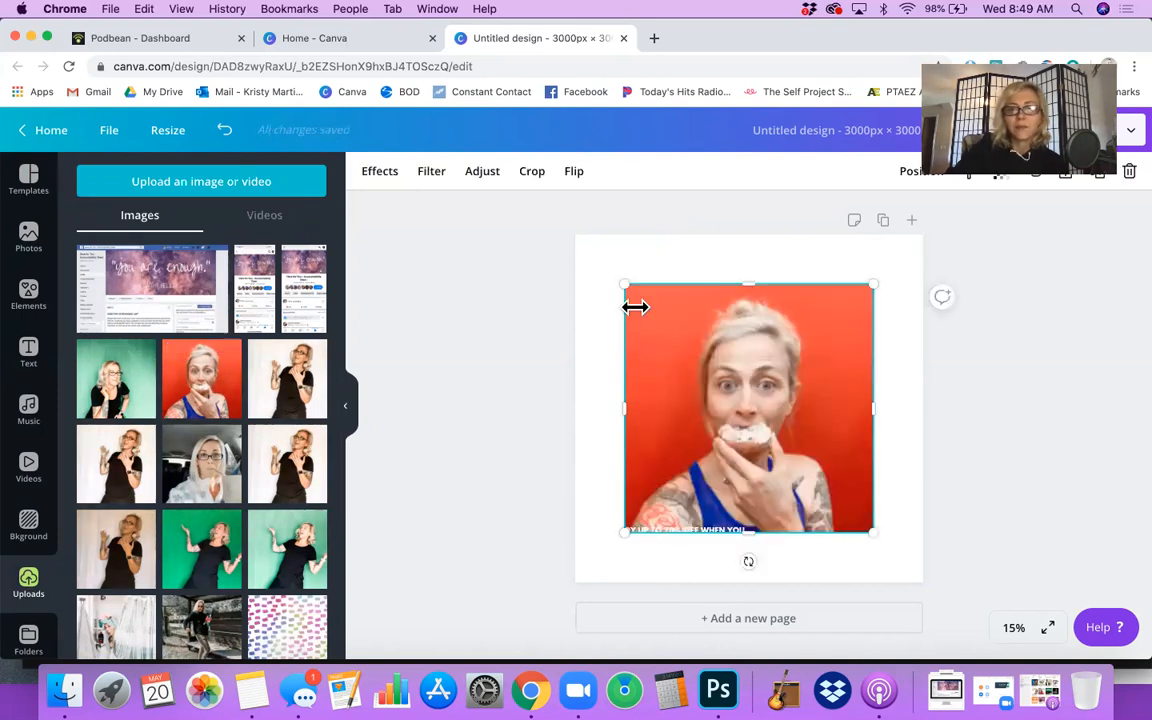
drag(619, 288, 564, 245)
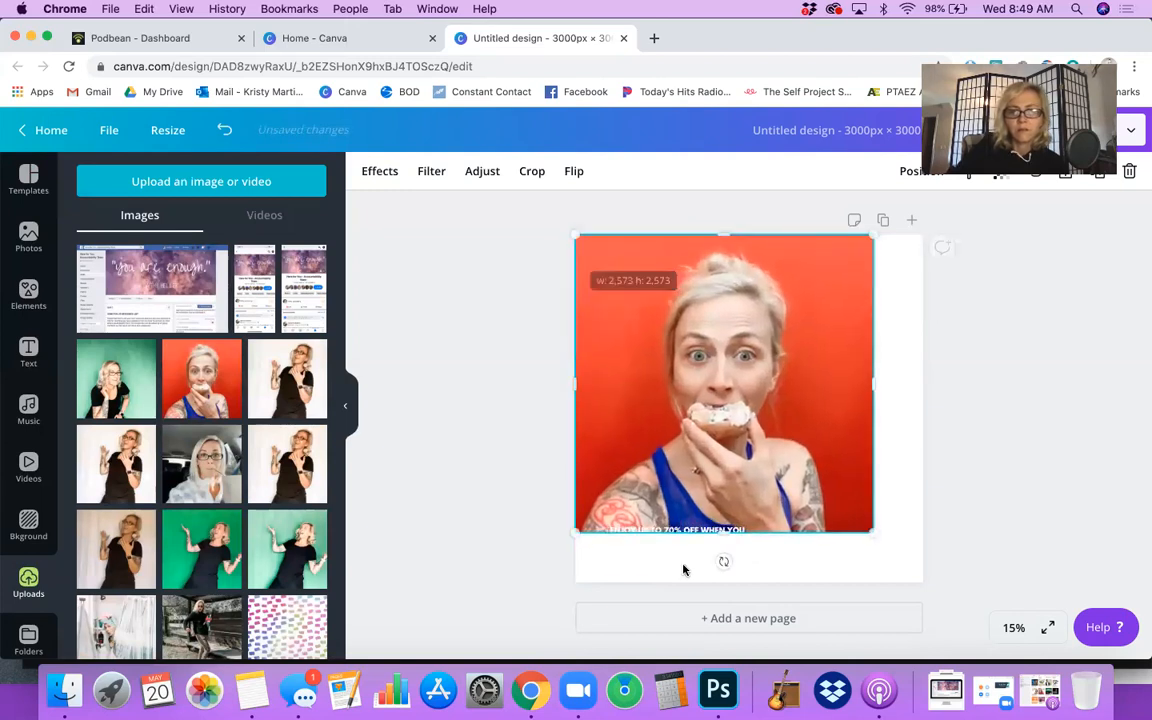
drag(875, 534, 933, 576)
click(712, 533)
key(Delete)
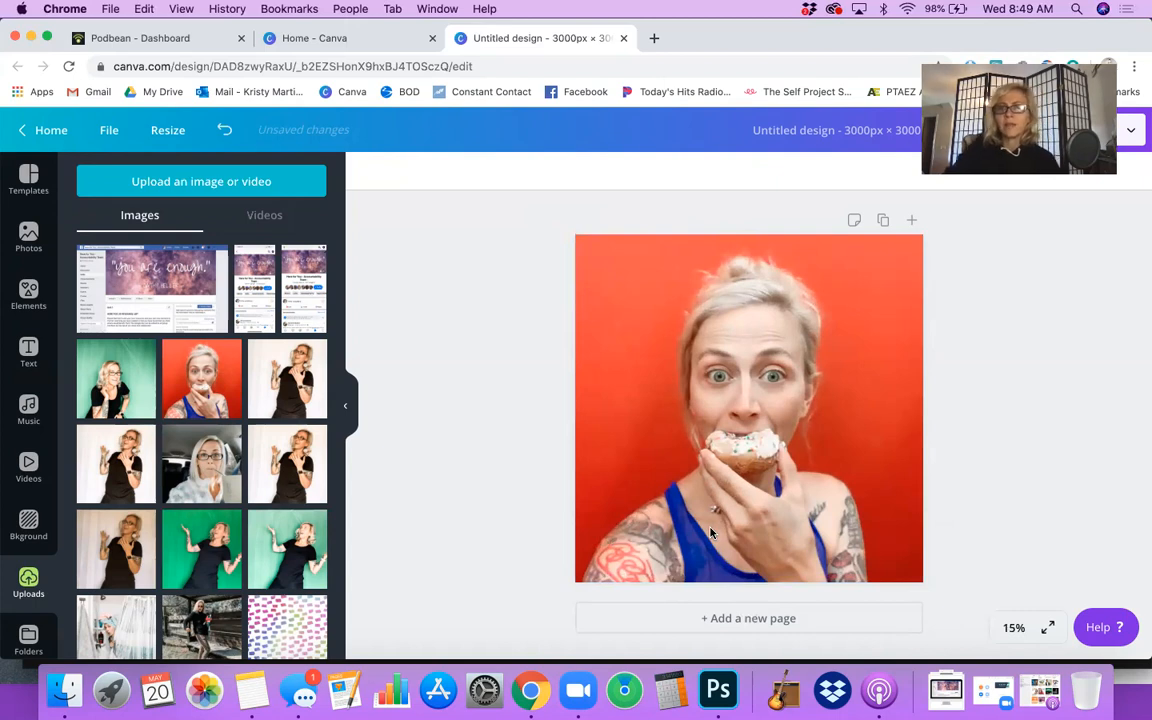
Remove the red background of the donut photo with the Background Remover effect
click(664, 388)
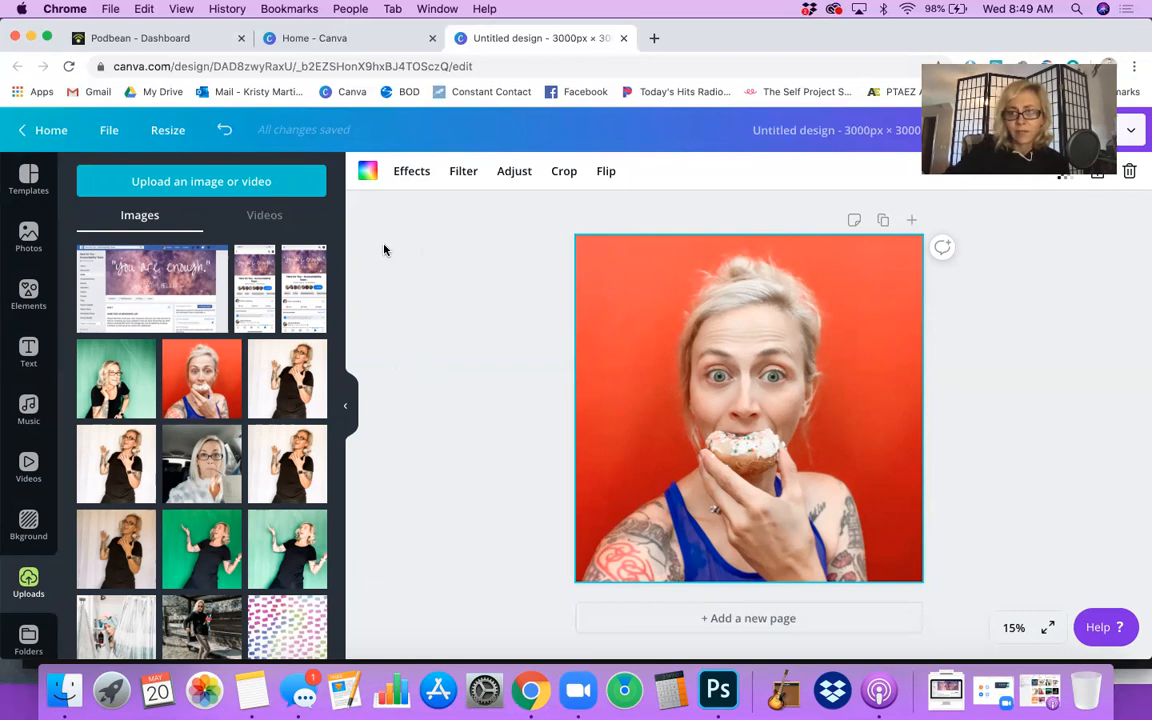
click(573, 327)
click(666, 315)
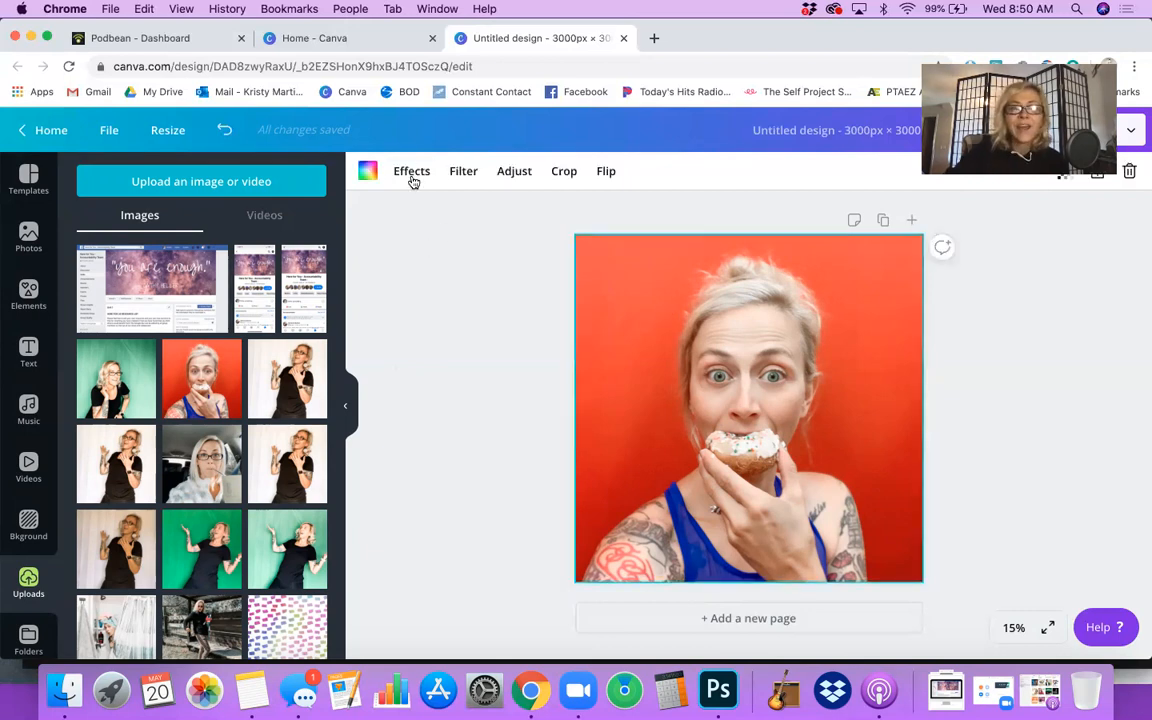
click(412, 177)
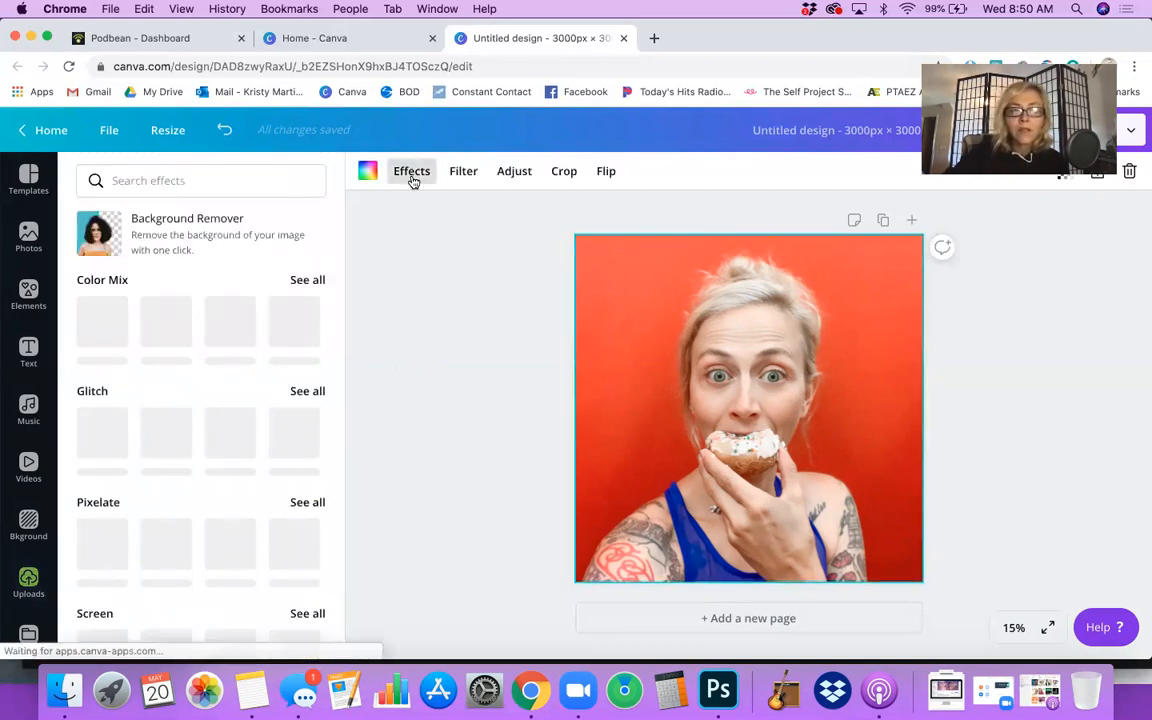
click(150, 244)
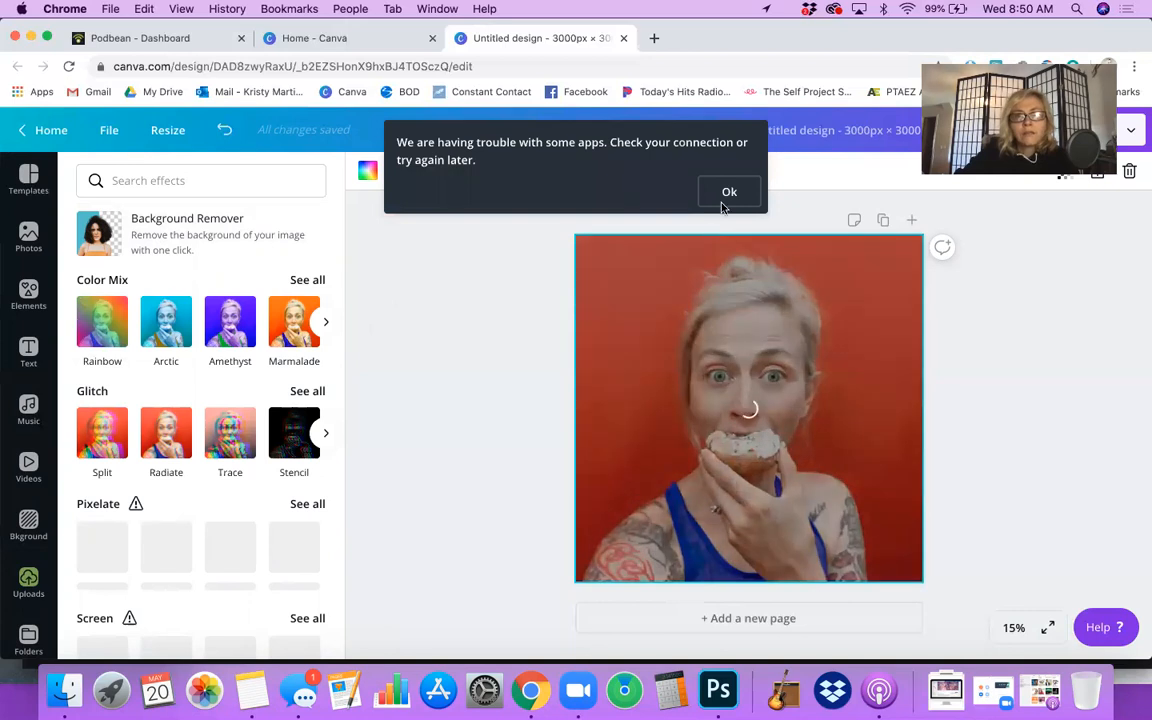
click(728, 194)
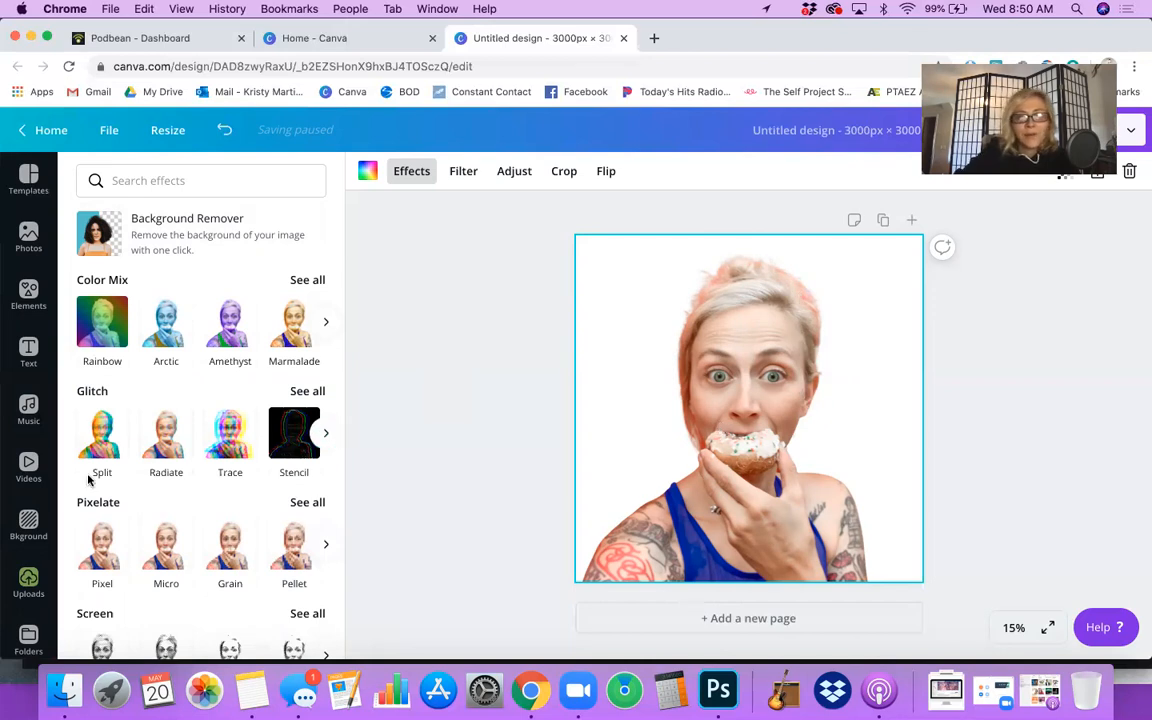
Replace the donut photo with the uploaded photo of the woman in a black T-shirt and enlarge it to 3000 × 3000 px
click(30, 582)
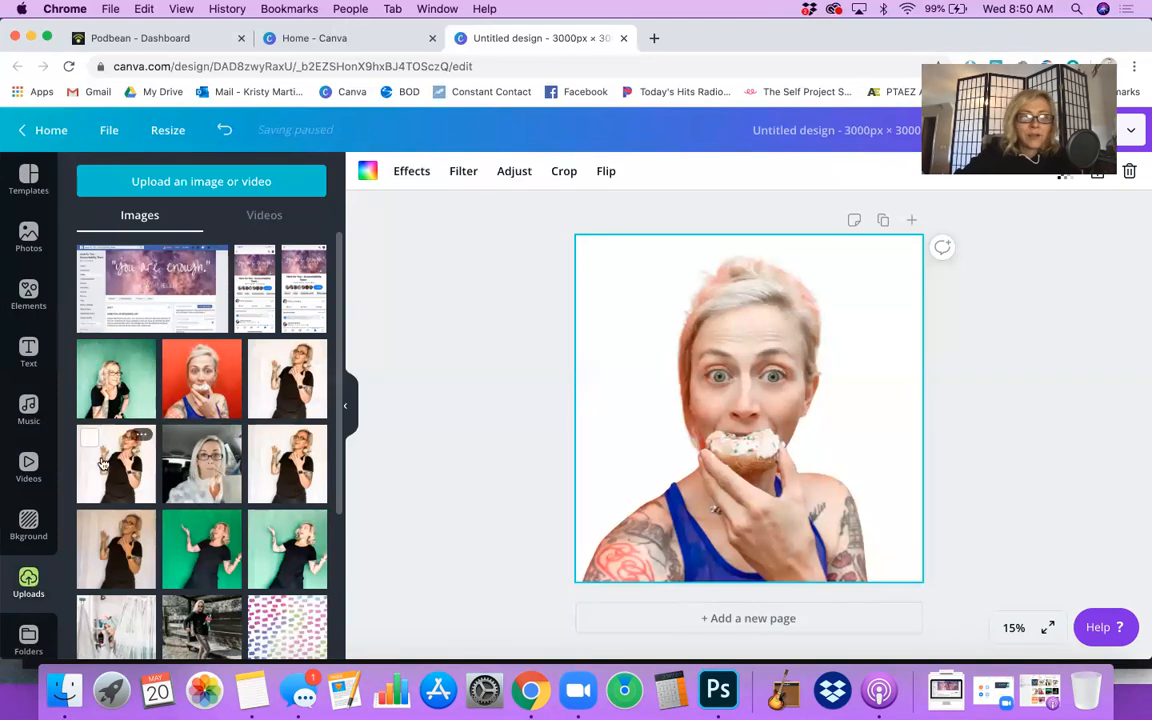
click(321, 405)
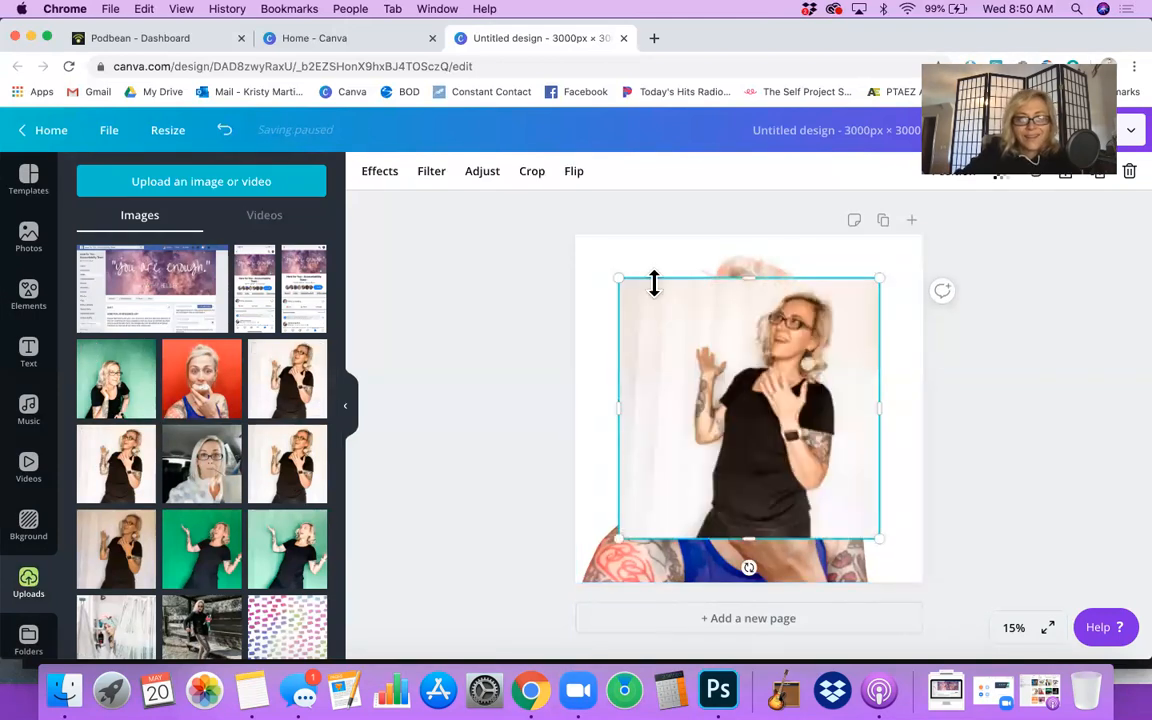
click(741, 268)
key(Delete)
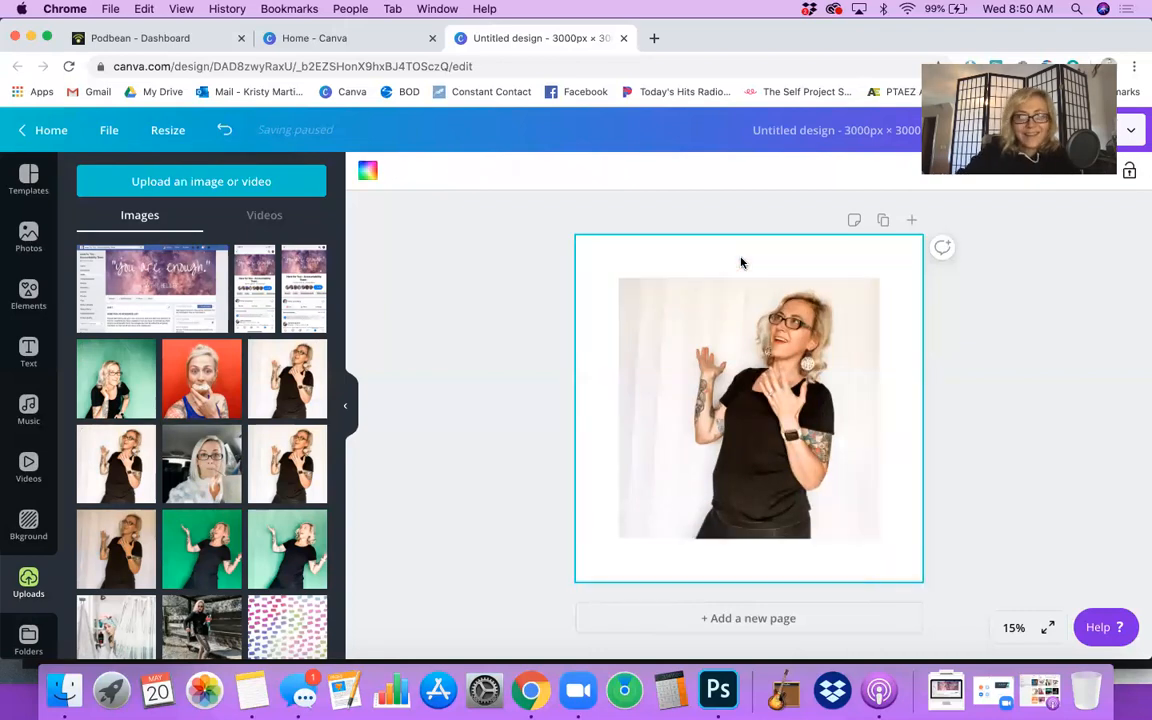
click(625, 288)
drag(585, 263, 576, 236)
drag(900, 559, 922, 581)
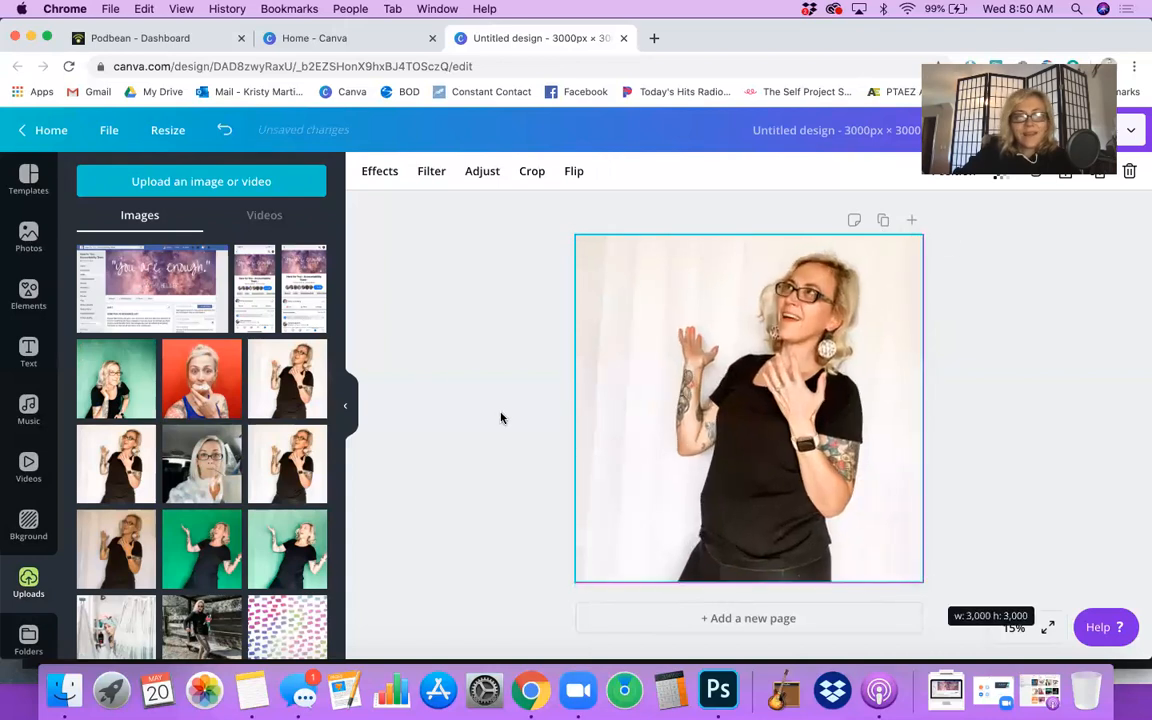
Remove the background of the black T-shirt photo and scale the cut-out down towards the page's lower right corner
click(383, 169)
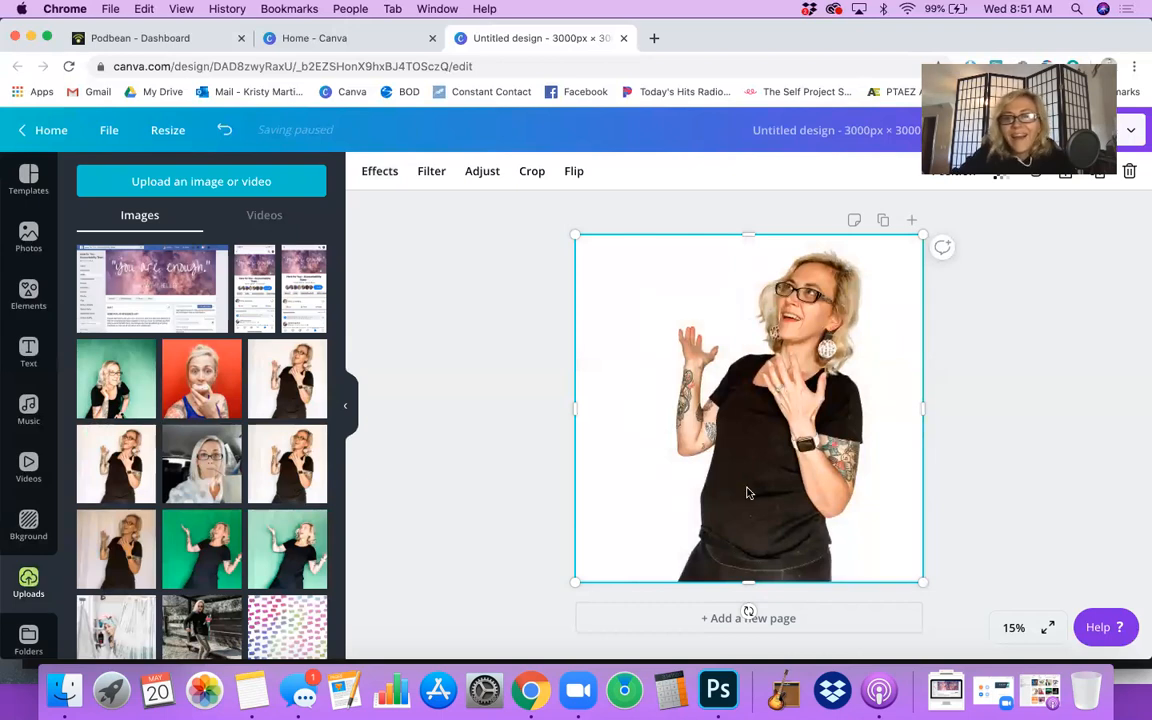
drag(574, 235, 666, 287)
click(991, 431)
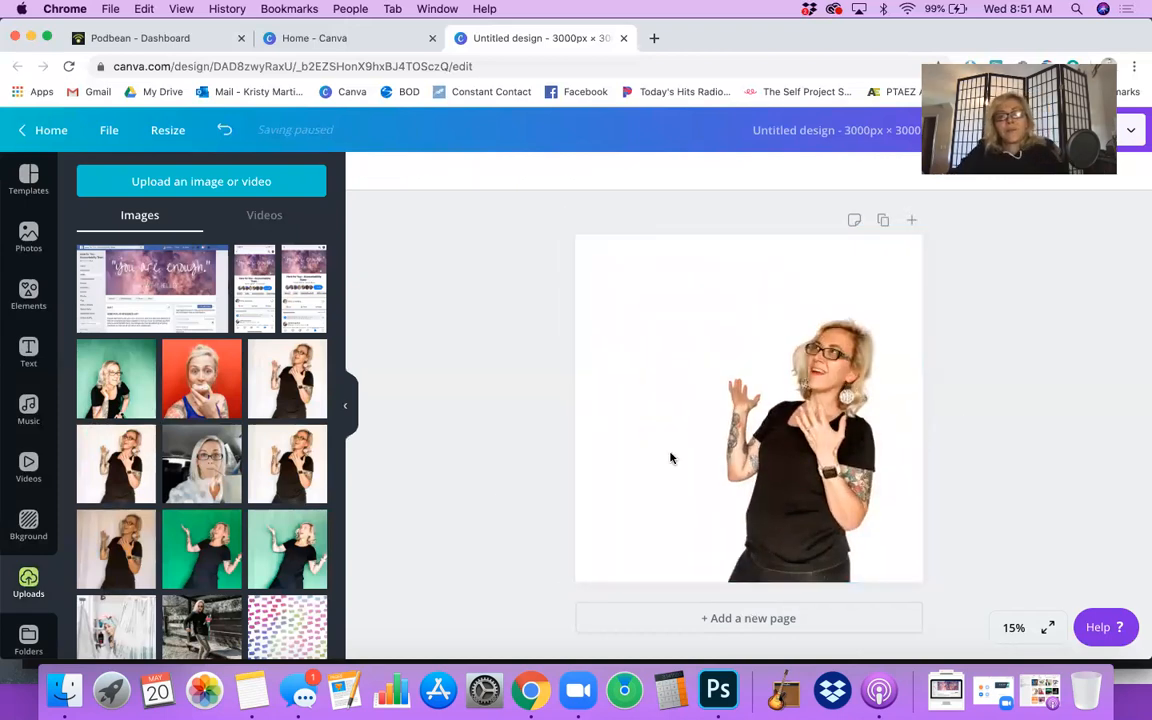
Add the "Wild SALE" font combination and move it to the blank upper left area of the page
click(24, 362)
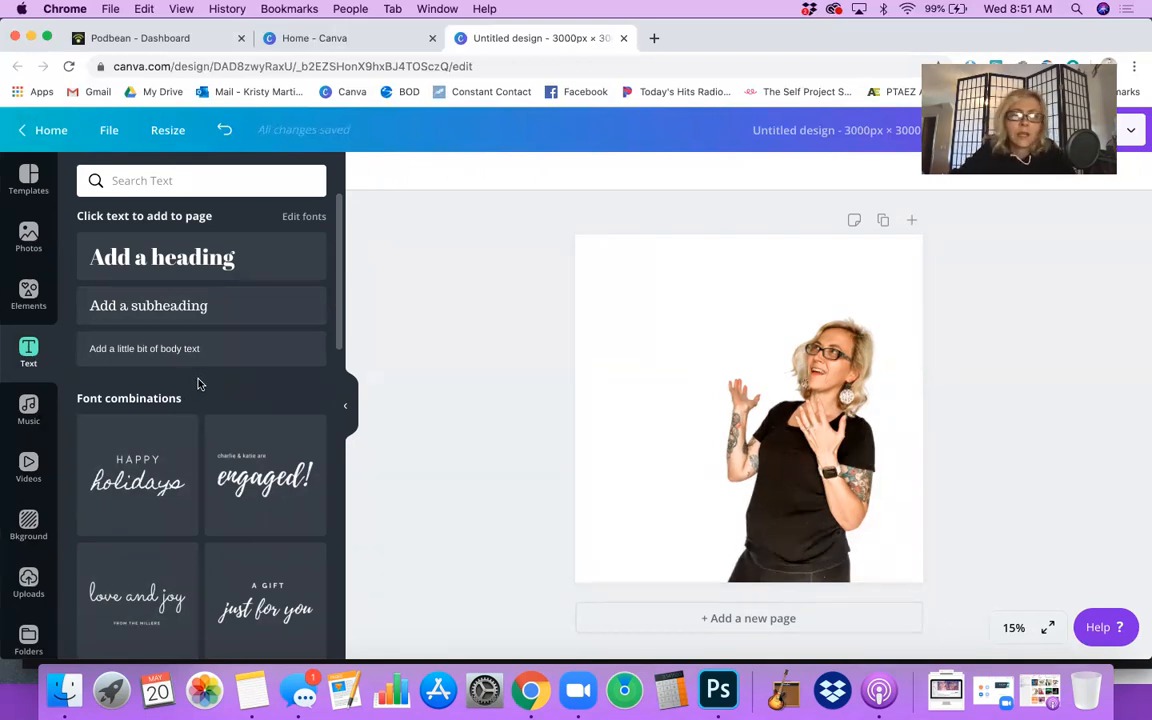
scroll(198, 397, down, 3)
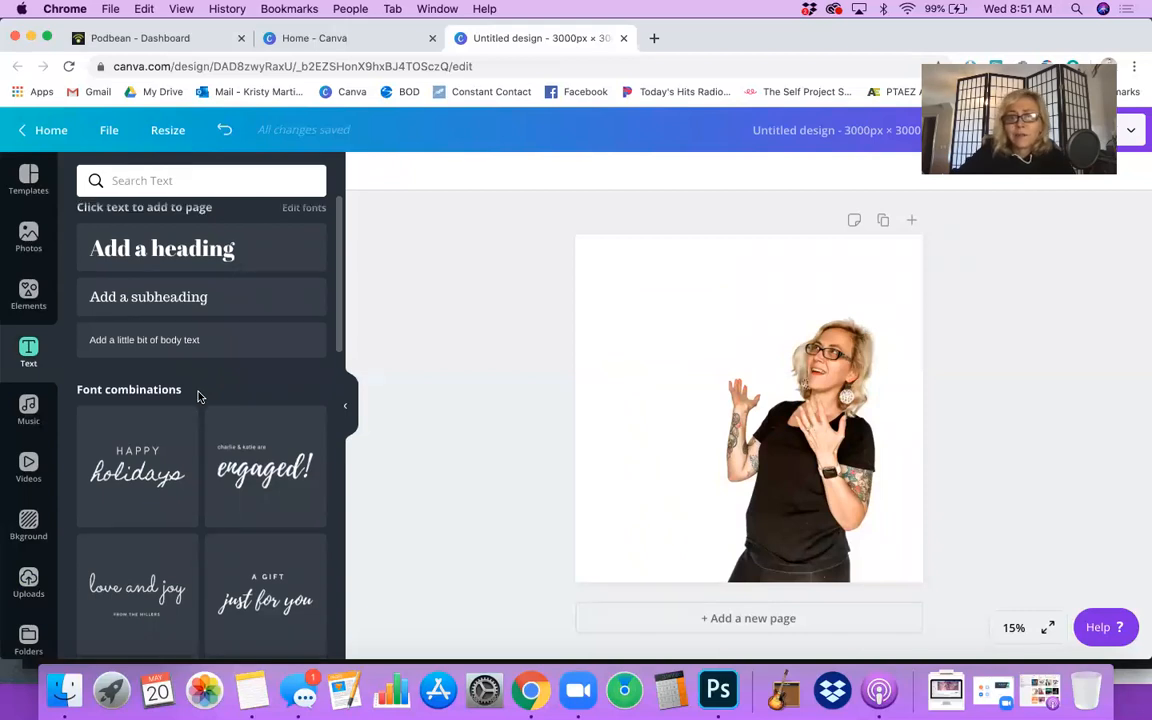
scroll(198, 397, down, 1)
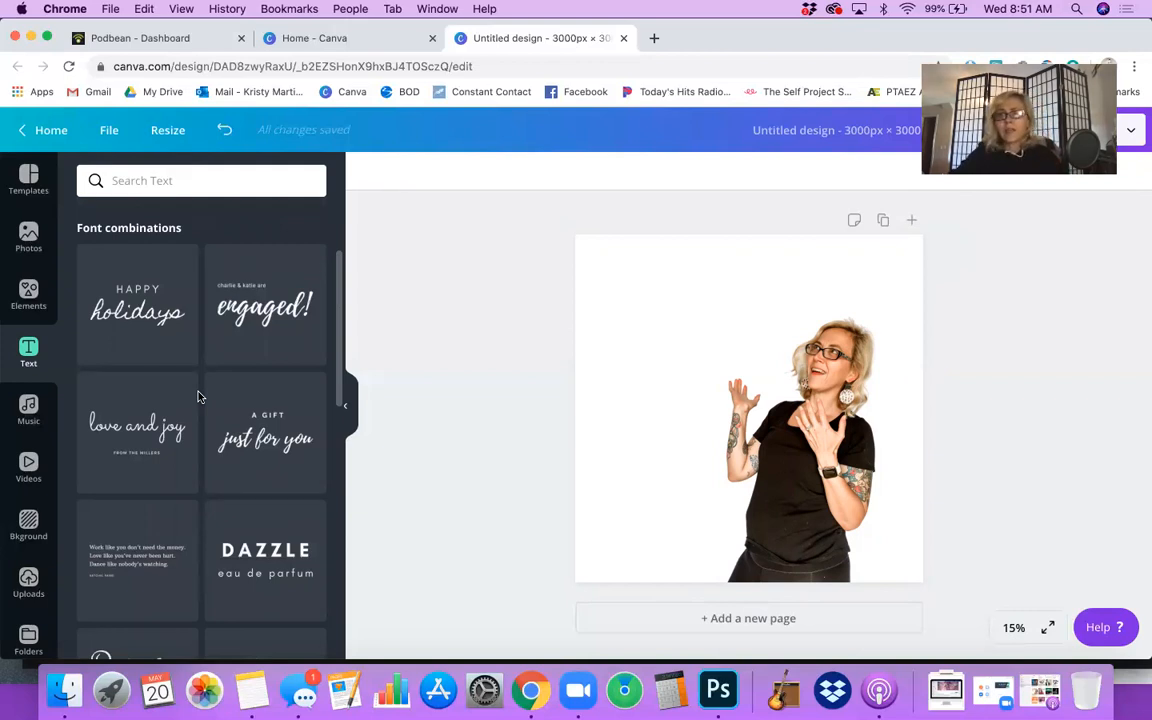
scroll(198, 397, down, 1)
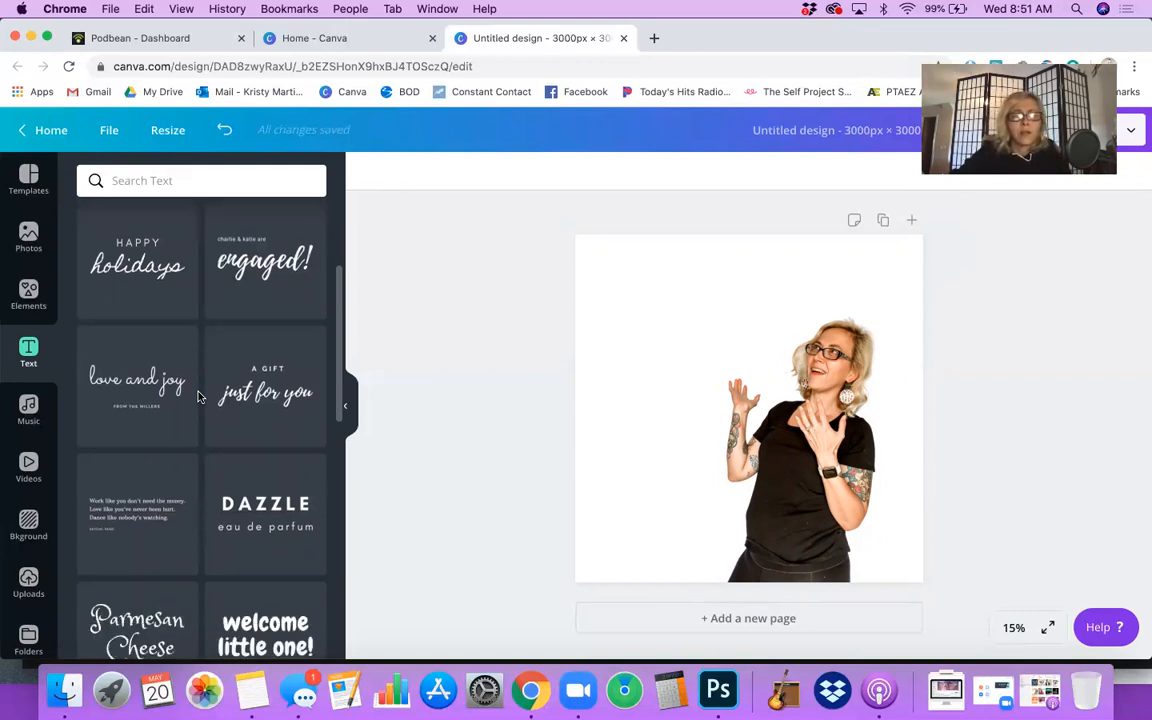
scroll(198, 397, down, 5)
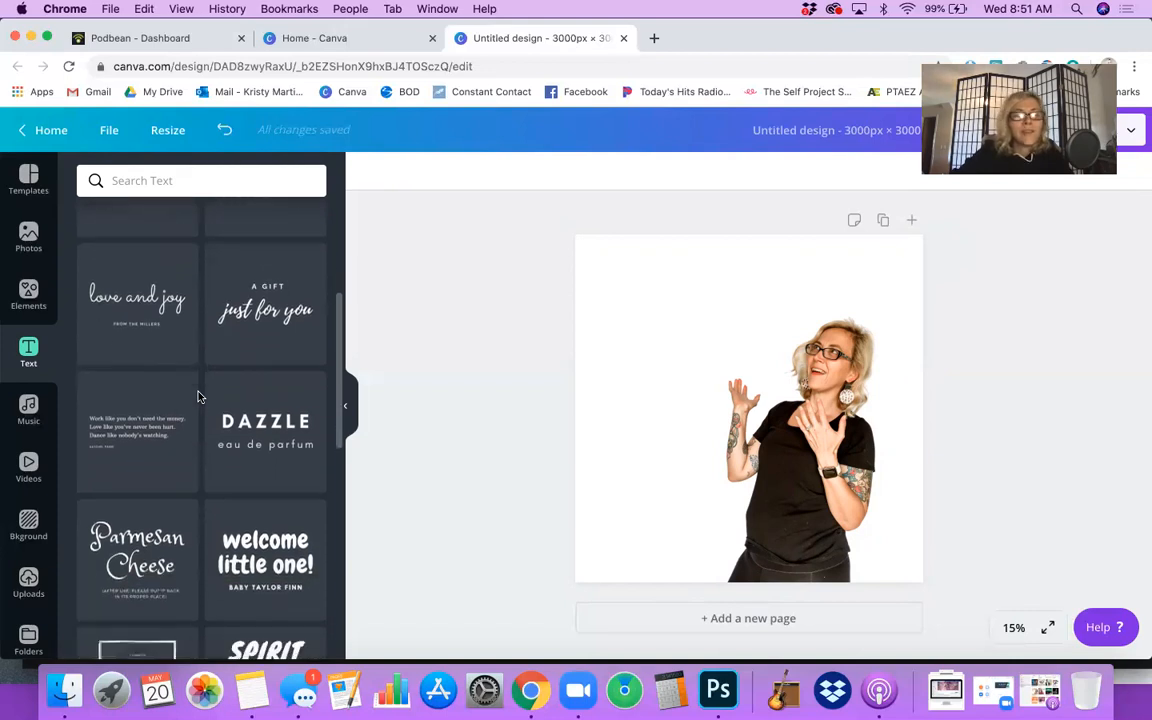
scroll(198, 397, down, 7)
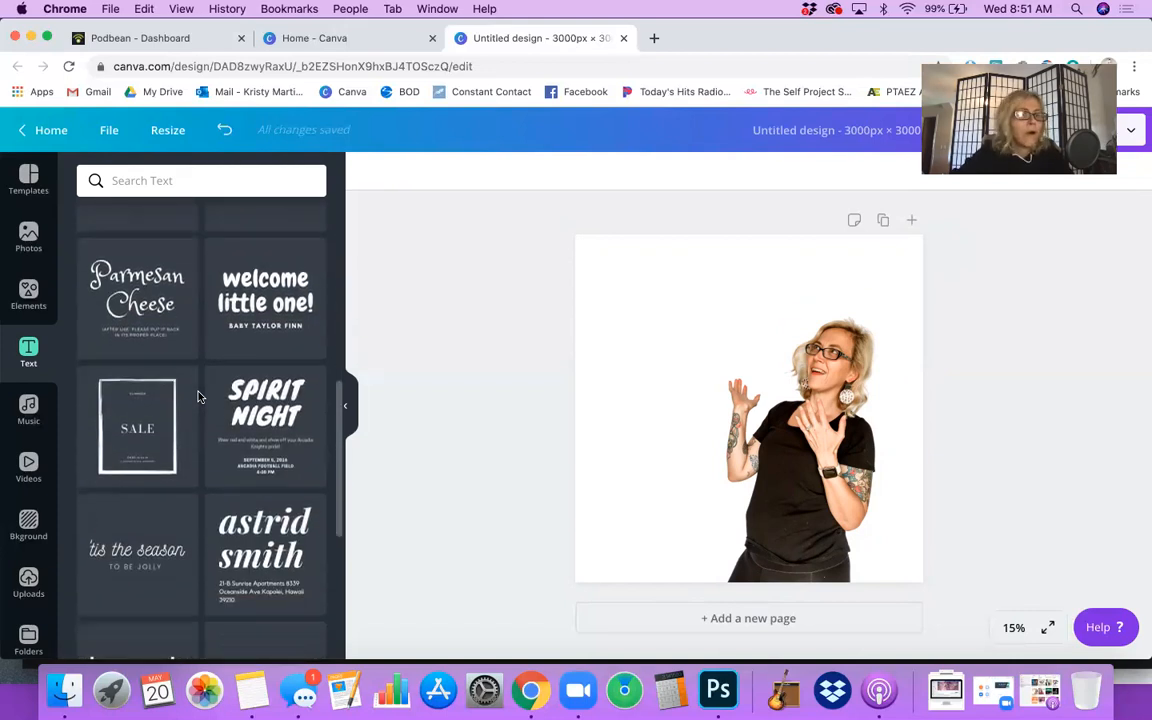
scroll(198, 397, down, 7)
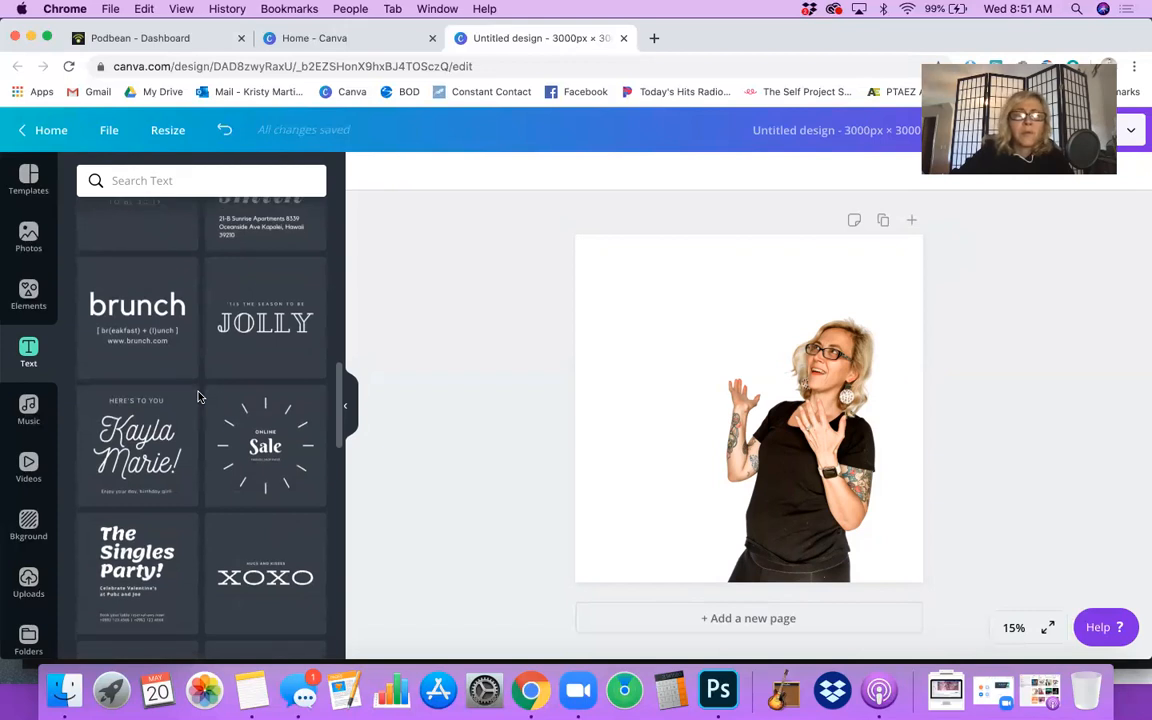
scroll(198, 397, down, 6)
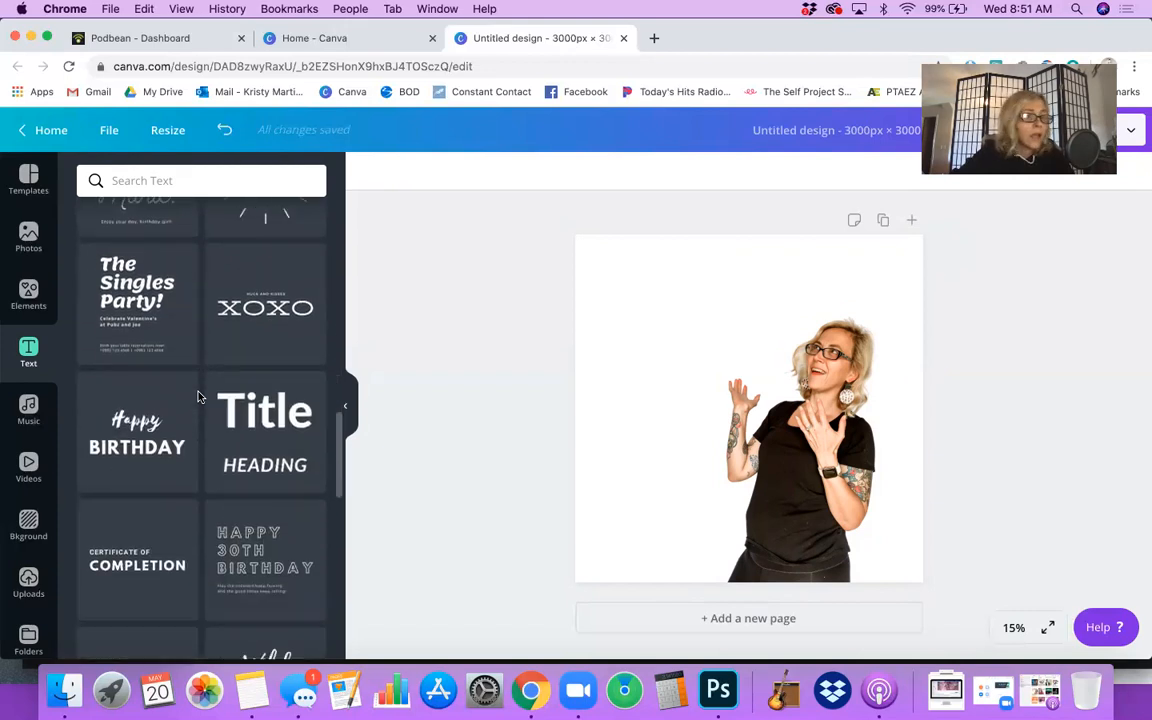
scroll(198, 397, down, 7)
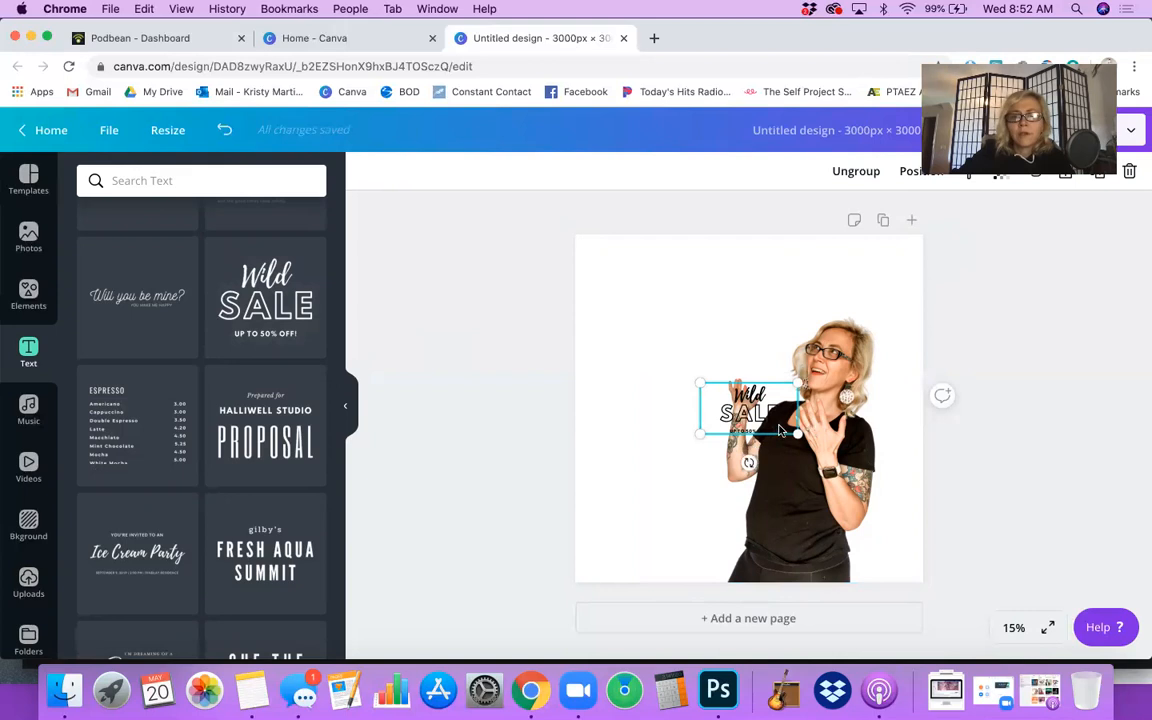
drag(776, 437, 699, 324)
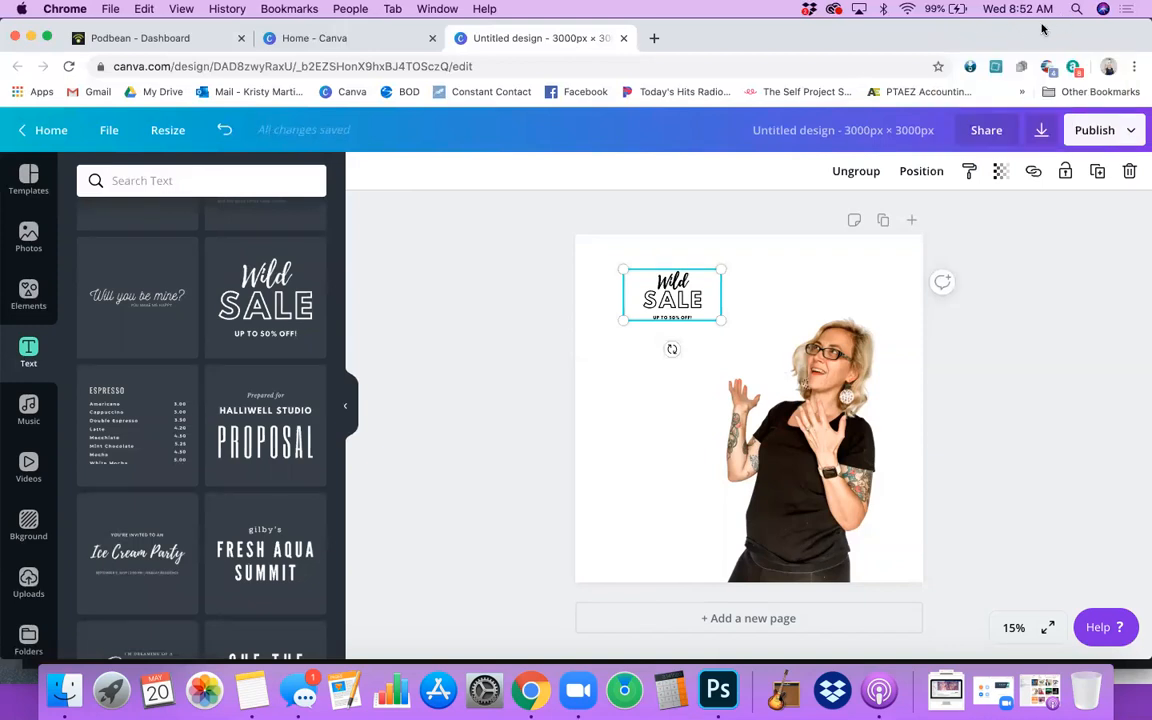
Ungroup the "Wild SALE" text combination into separate text boxes and clear the selection
click(679, 303)
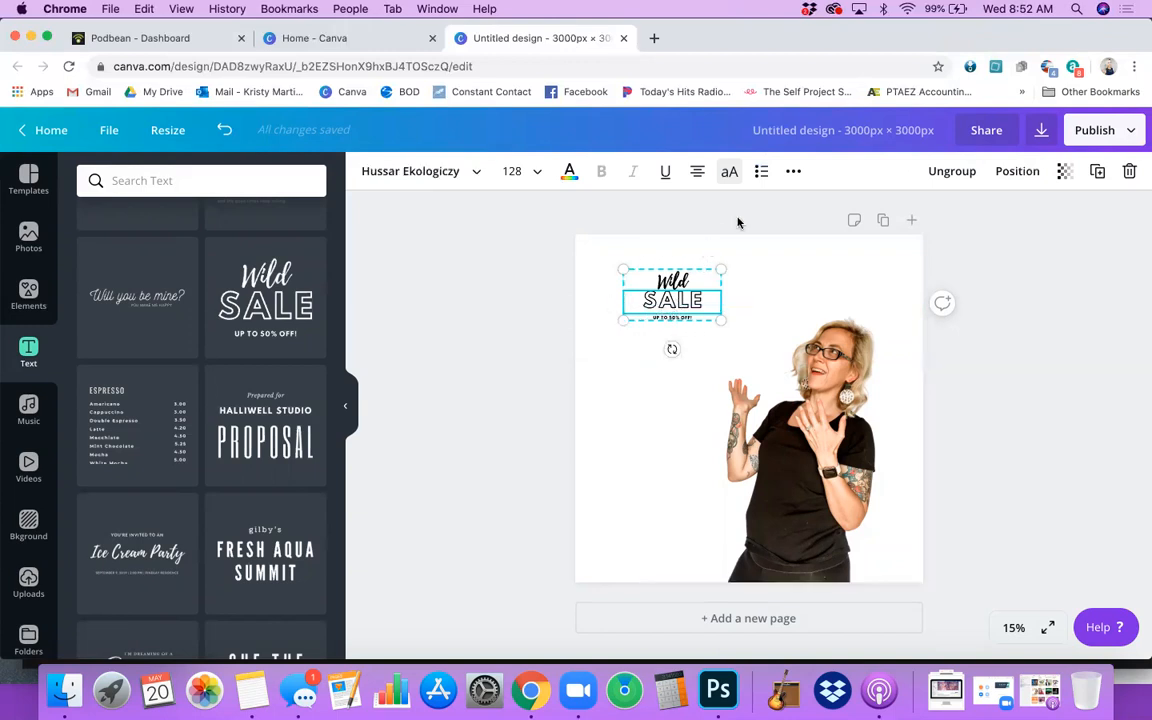
click(952, 172)
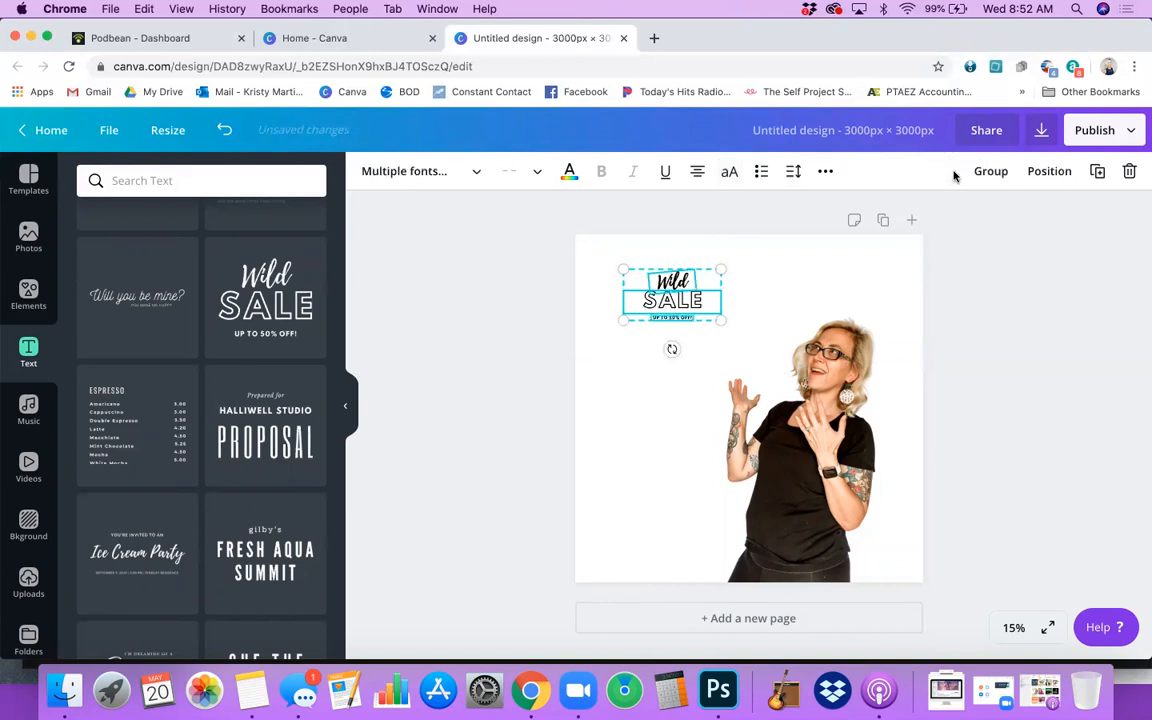
click(666, 407)
click(630, 385)
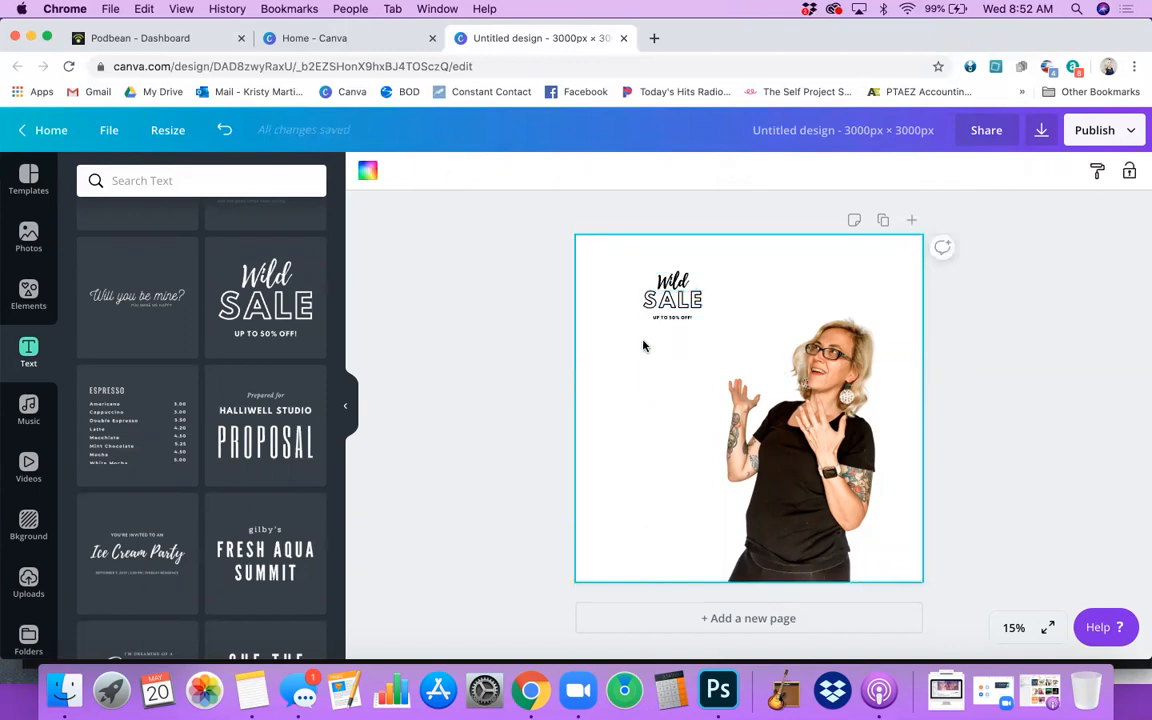
Enlarge the "Wild" text to size 255, replace it with "The Self Project" and widen its box to fit one line
click(686, 278)
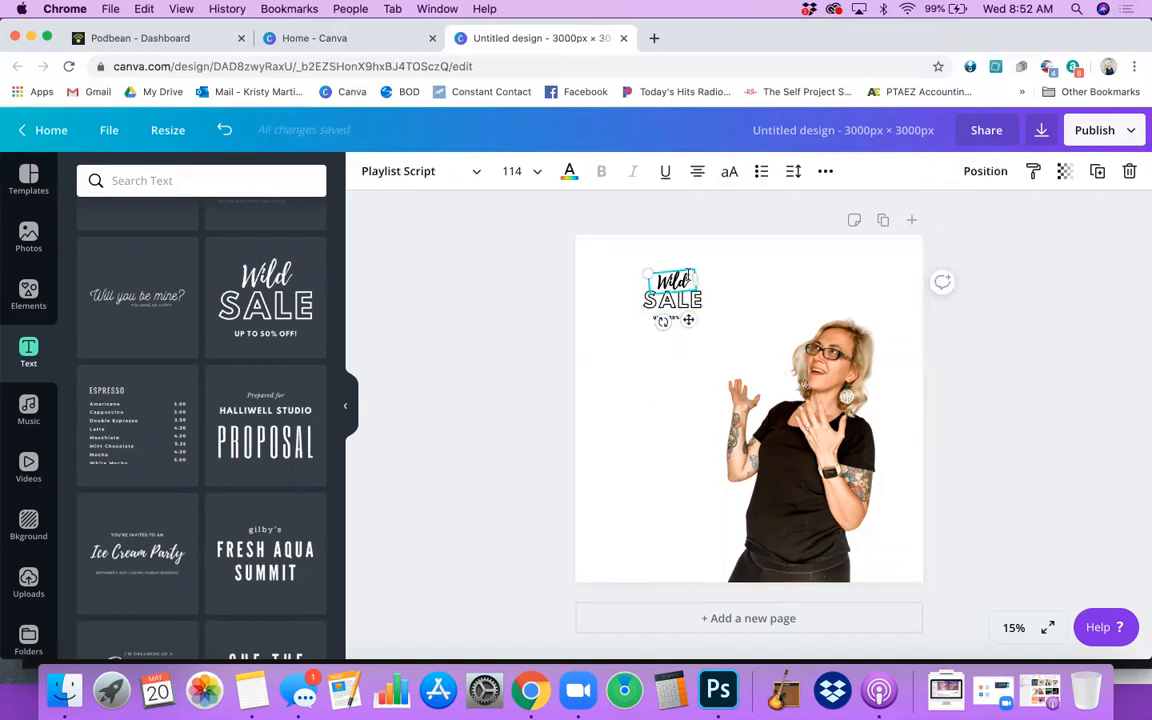
drag(648, 272, 587, 249)
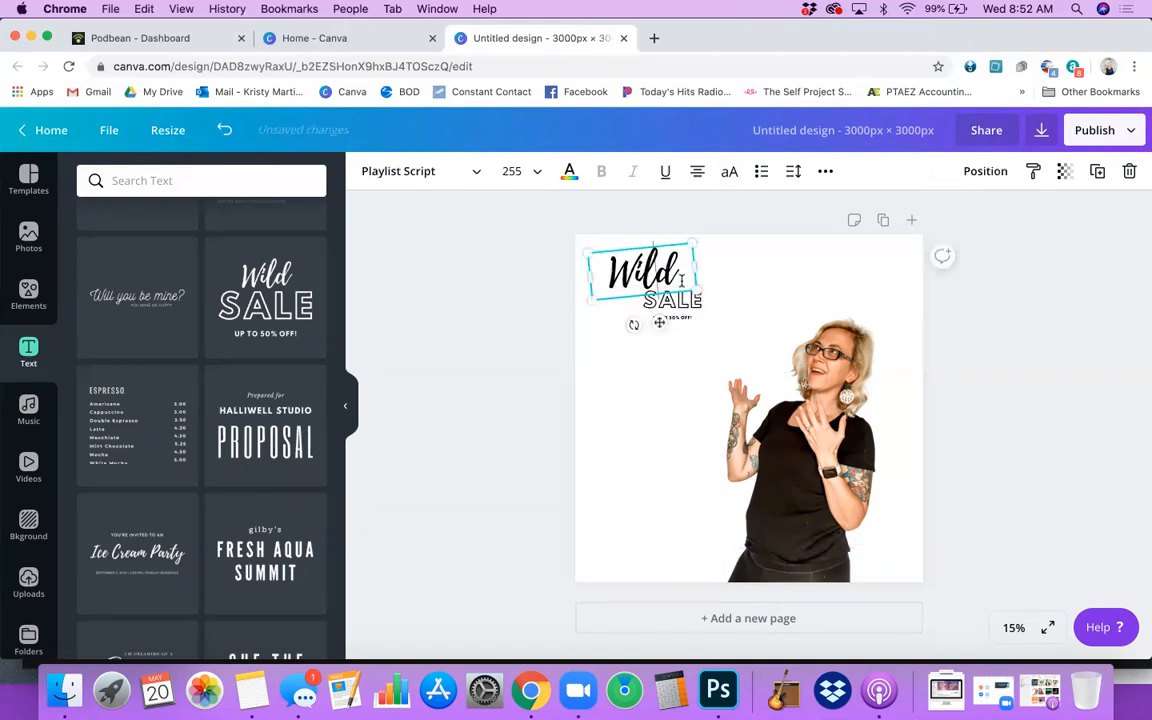
click(537, 173)
click(537, 173)
double_click(648, 259)
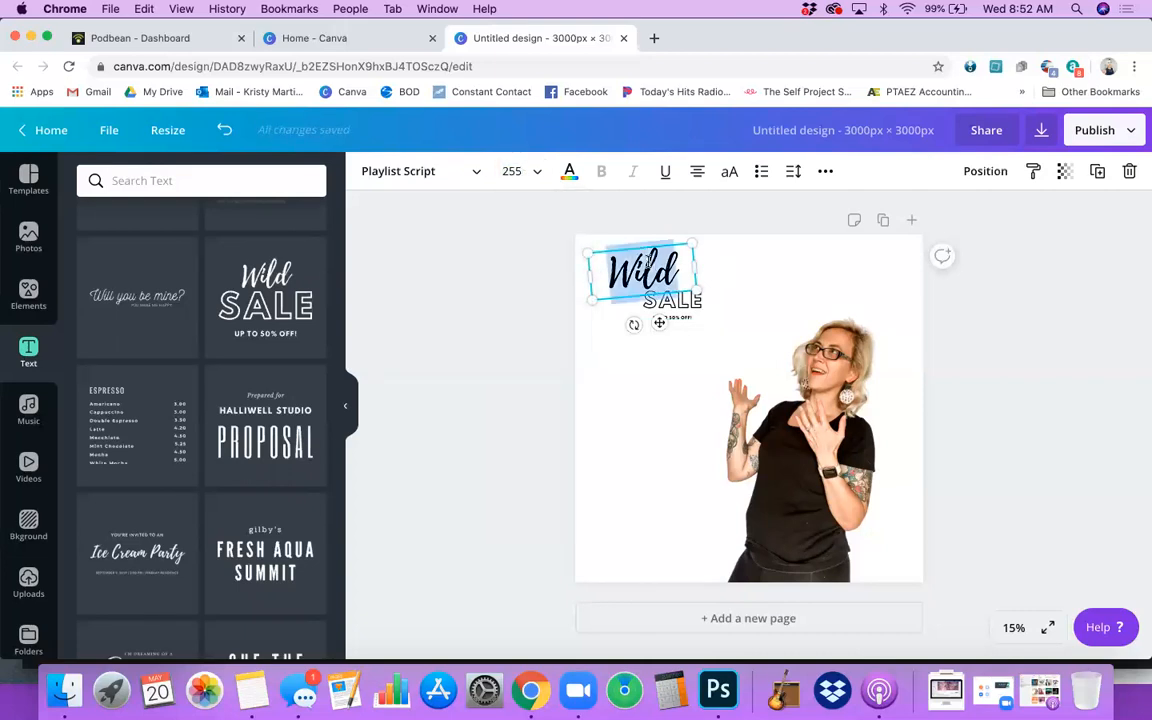
text(The)
text(S)
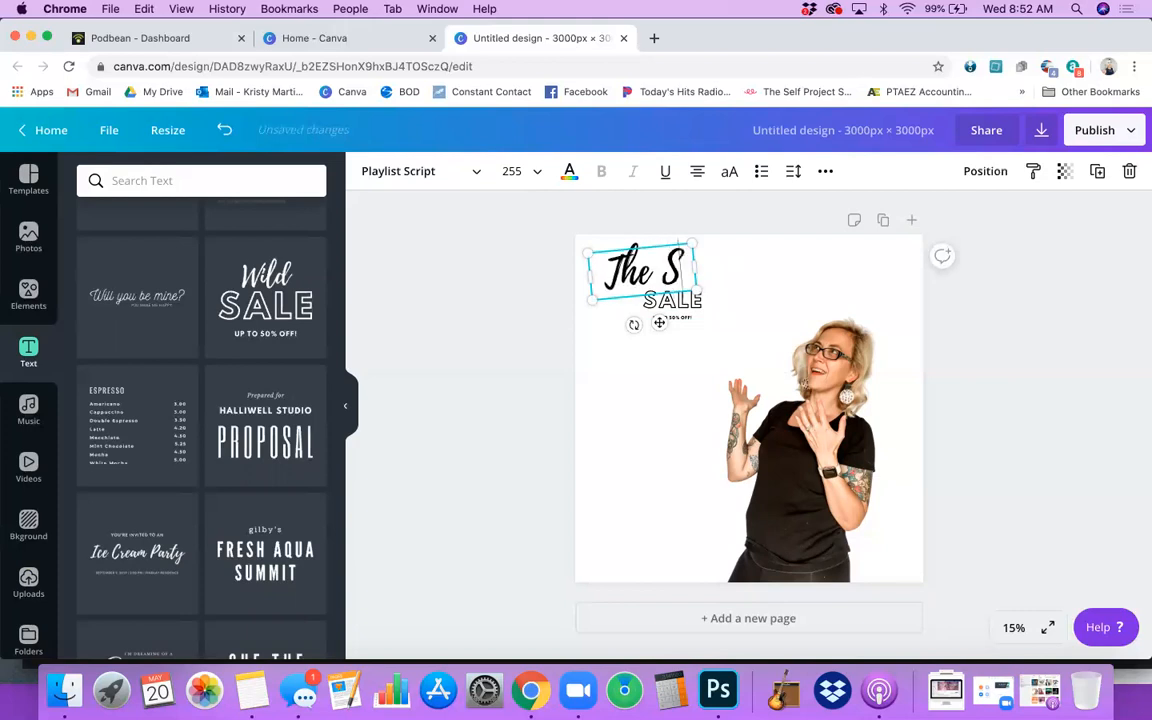
text(elf Project)
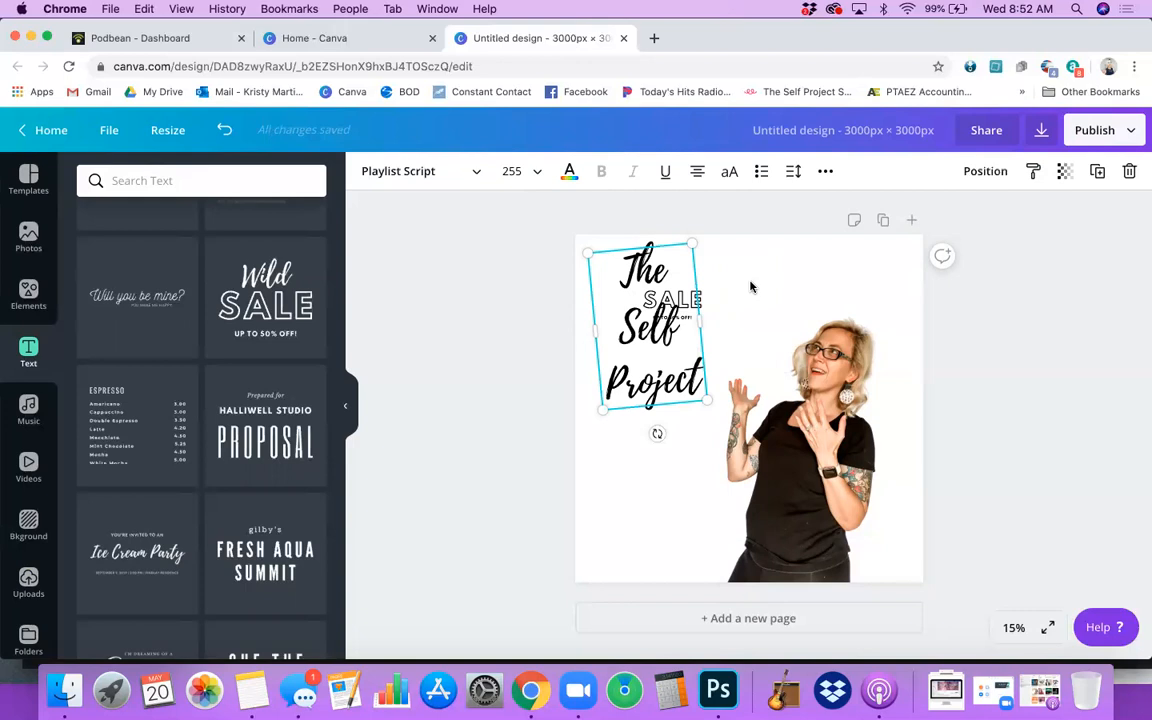
drag(706, 318, 878, 285)
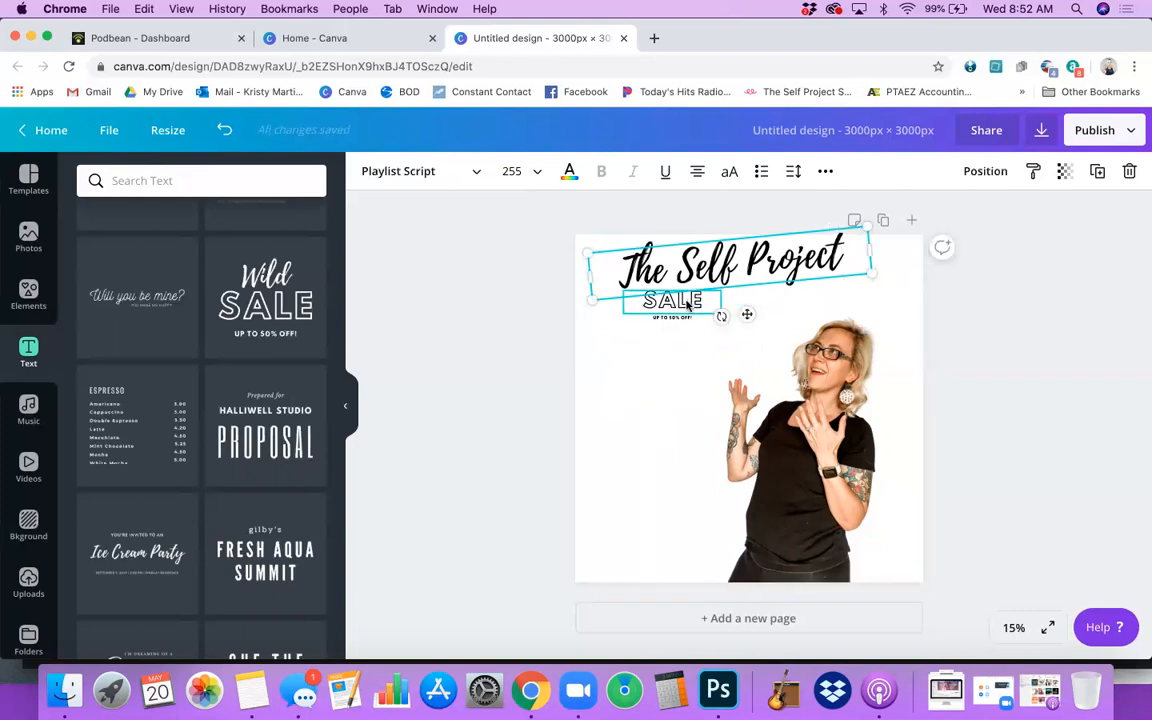
Delete the "UP TO 50% OFF!" text box and replace the word "SALE" with "PODCAST"
click(686, 318)
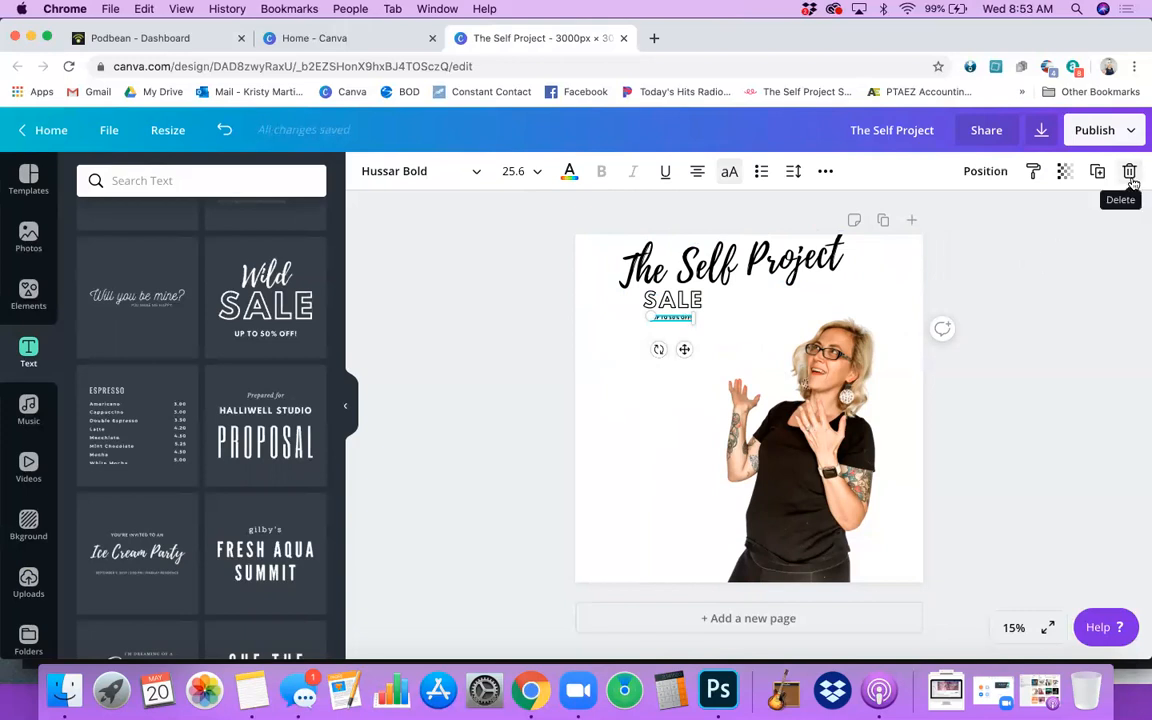
click(1131, 174)
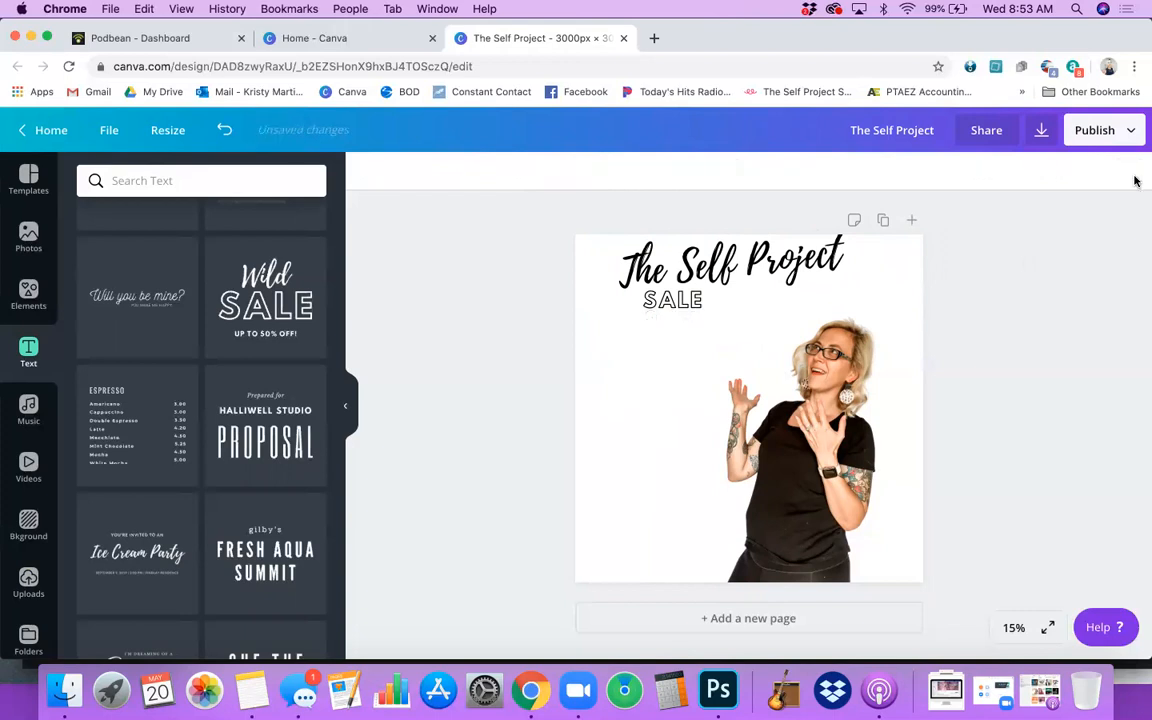
click(679, 304)
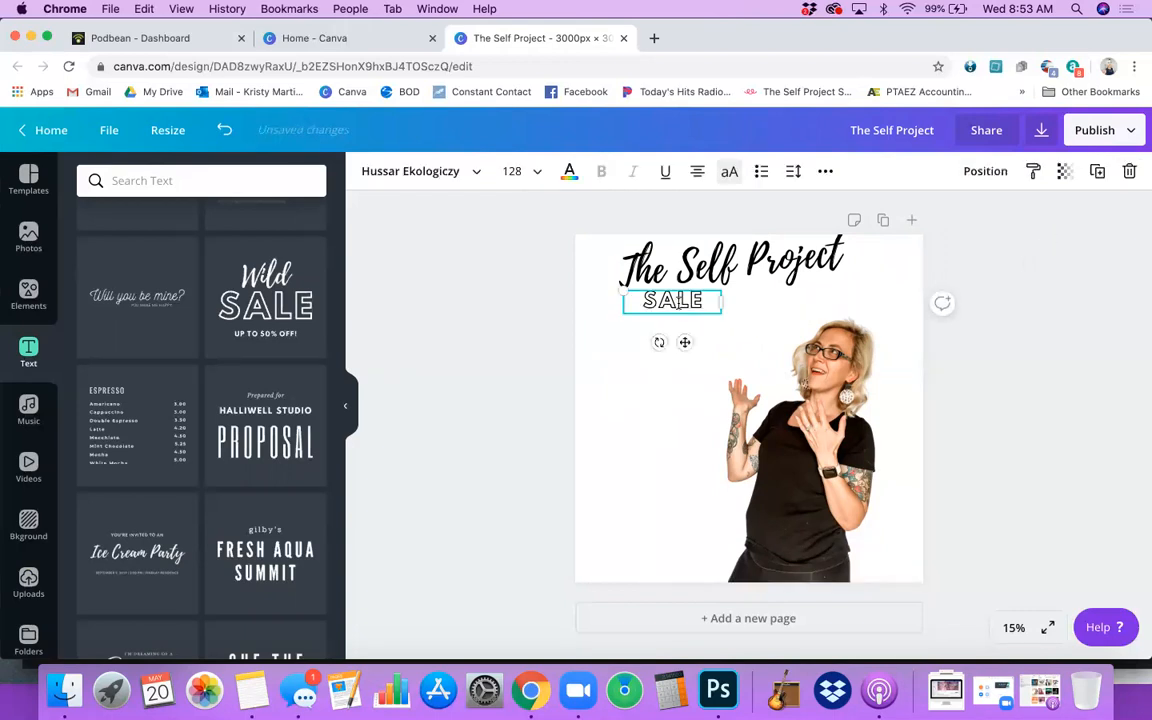
double_click(679, 302)
text(PODCAST)
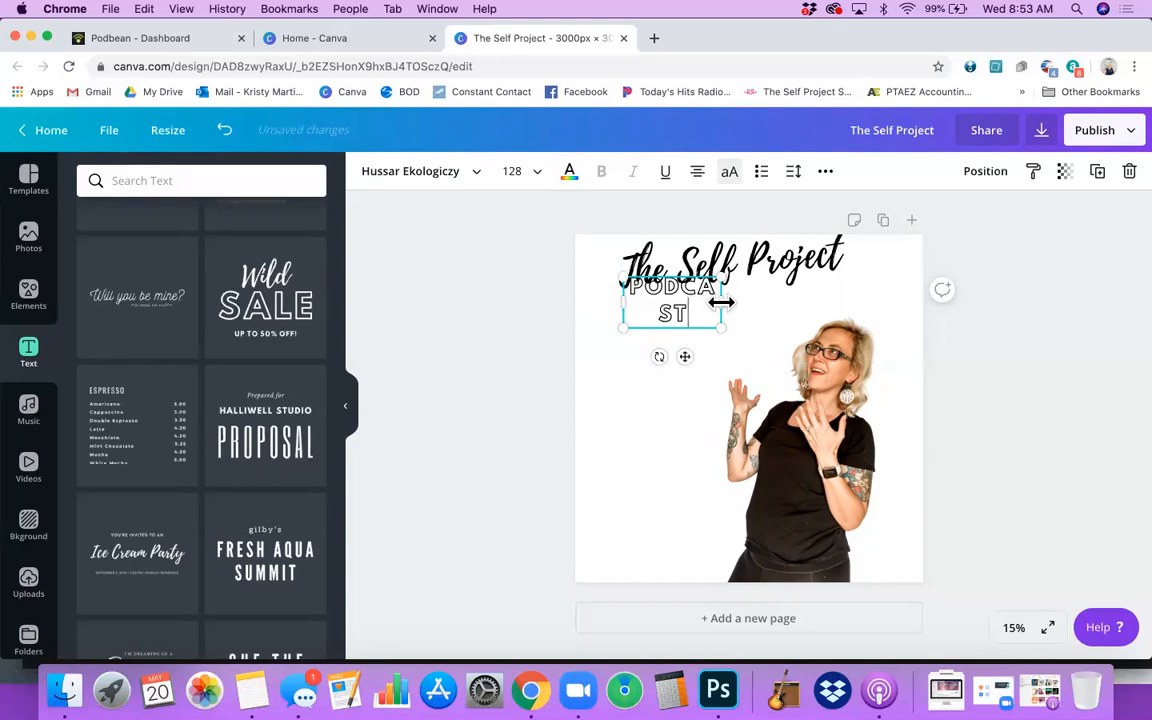
Widen the "PODCAST" box to fit one line, enlarge the text to size 204 and place it beneath "The Self Project"
drag(721, 302, 762, 300)
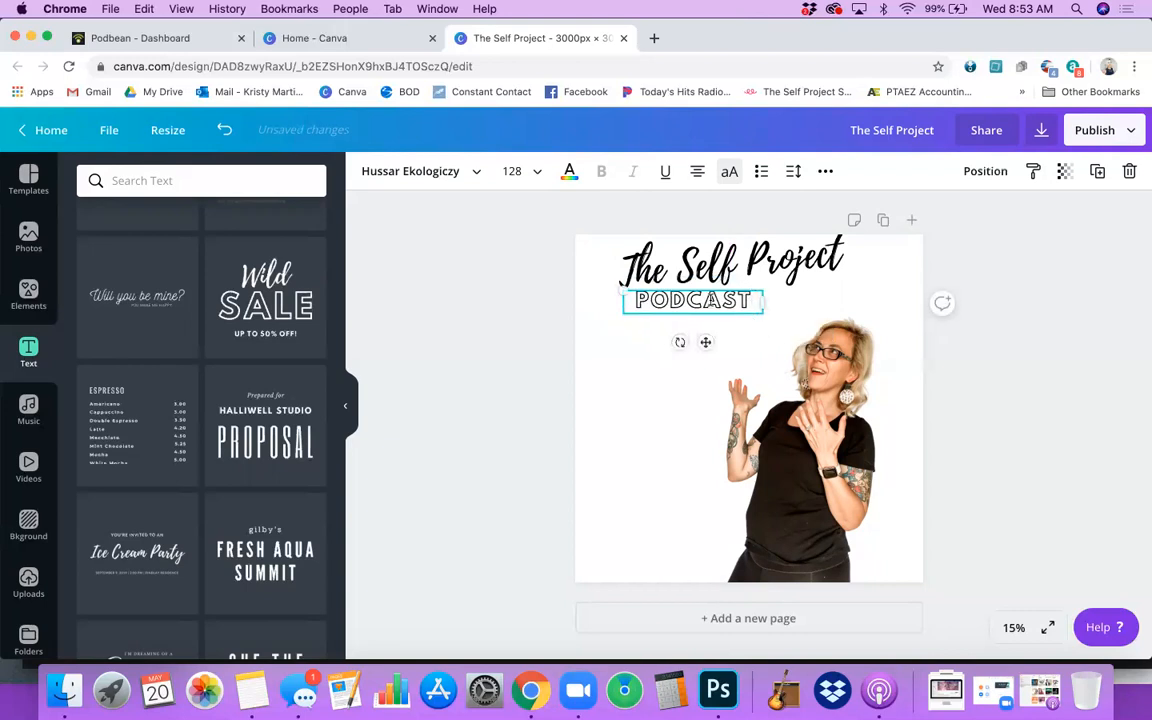
drag(623, 290, 541, 244)
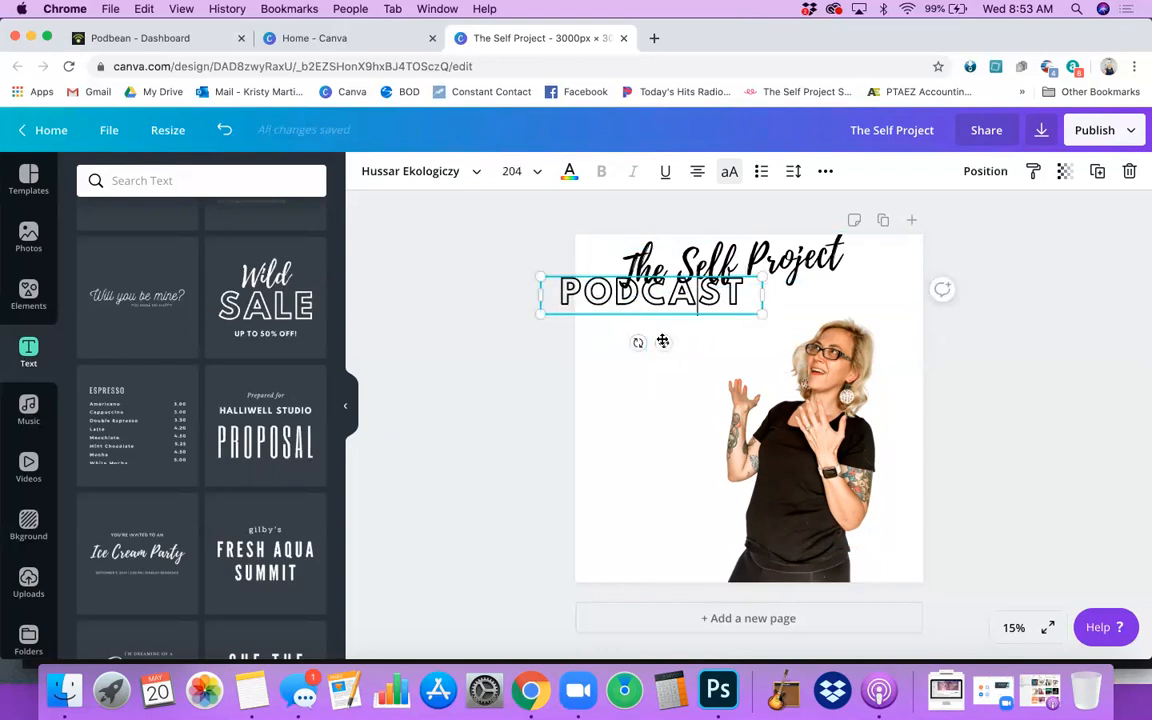
drag(705, 341, 720, 345)
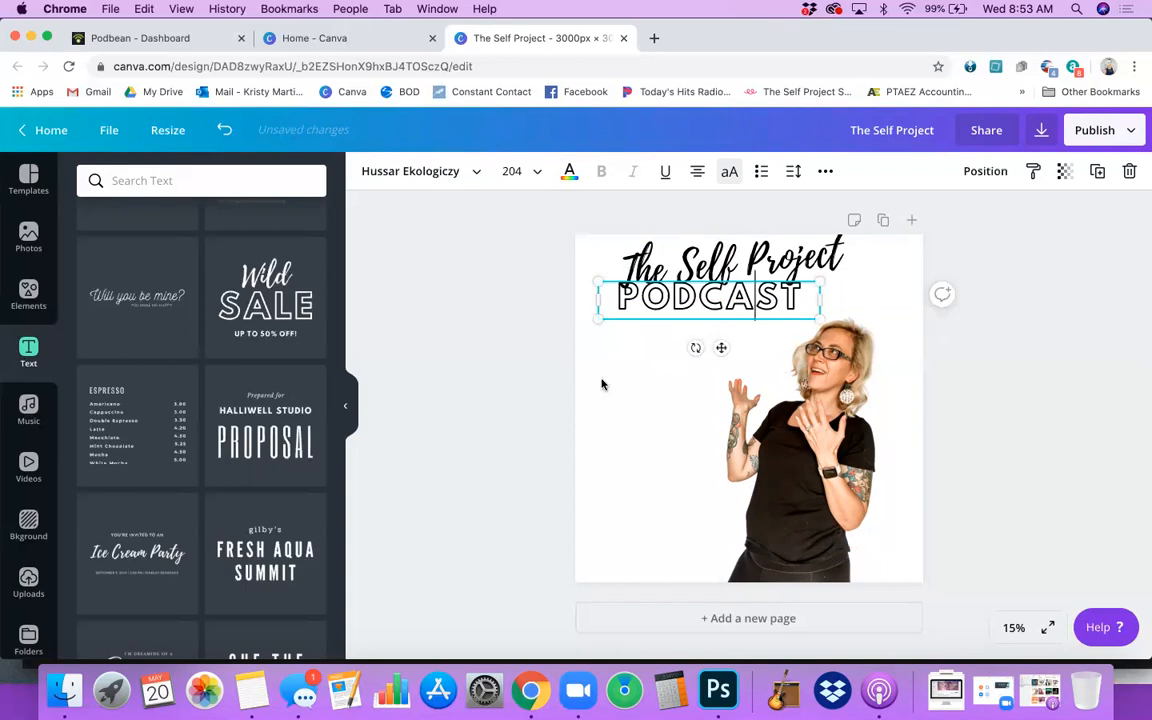
Recolor the "PODCAST" text with a custom purple, #620d80
click(574, 182)
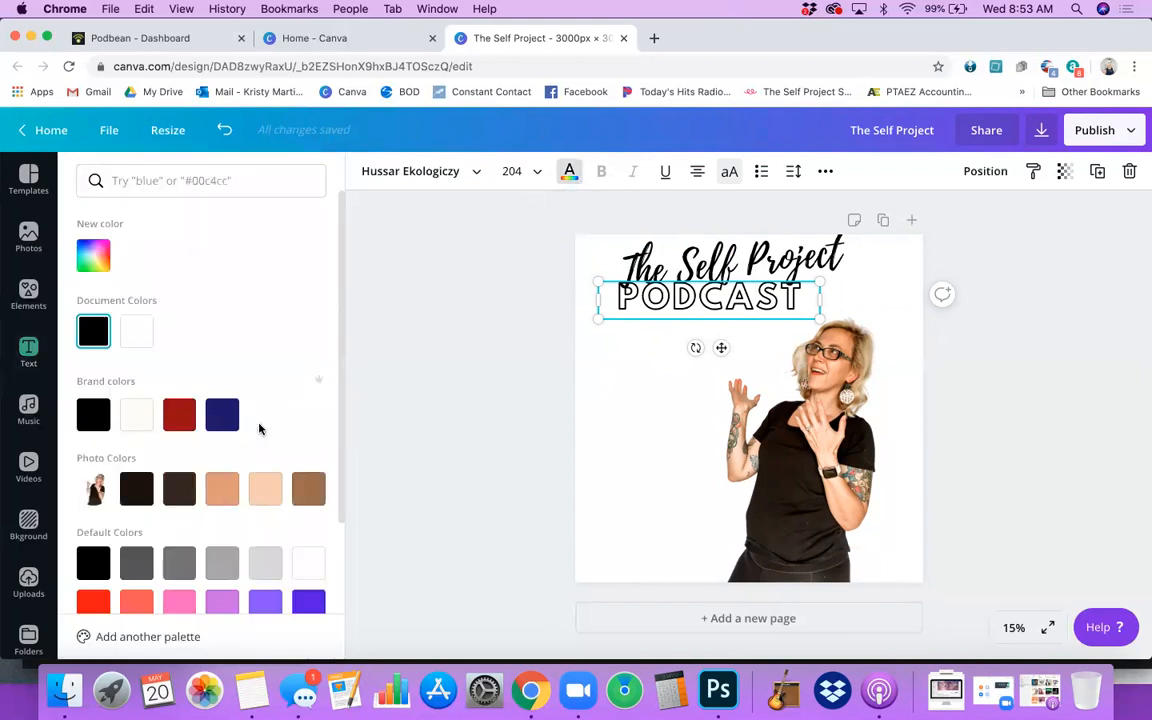
scroll(251, 440, down, 1)
scroll(251, 440, down, 3)
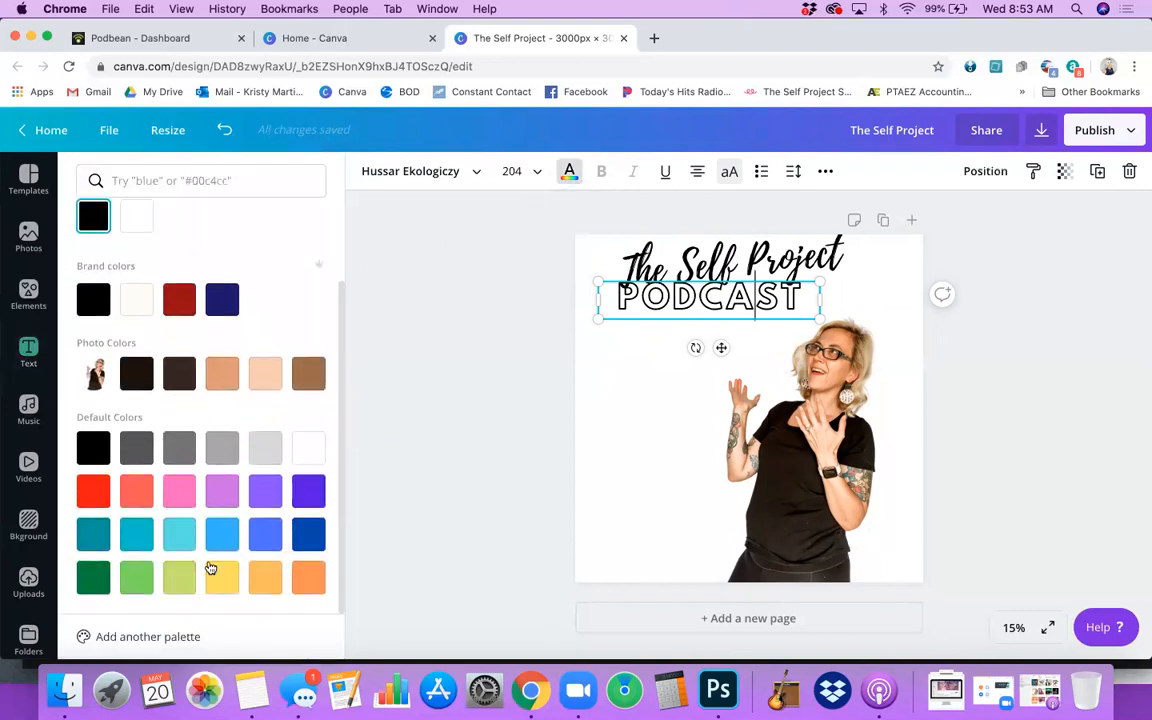
scroll(210, 567, up, 3)
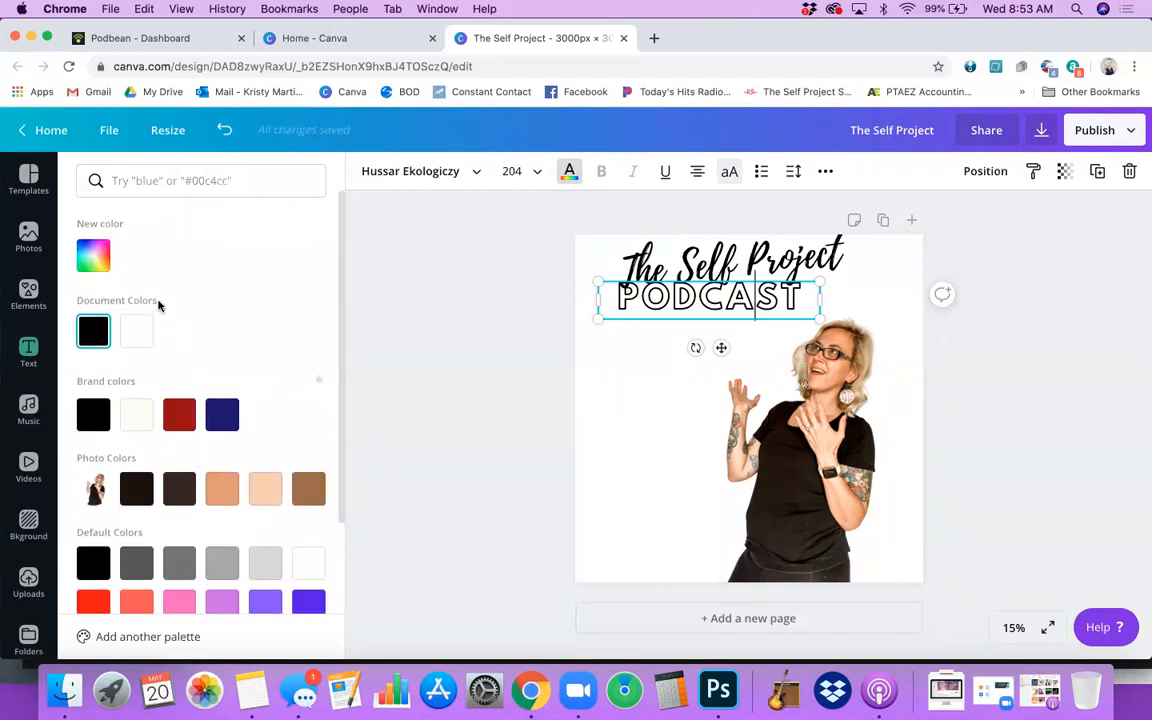
click(95, 258)
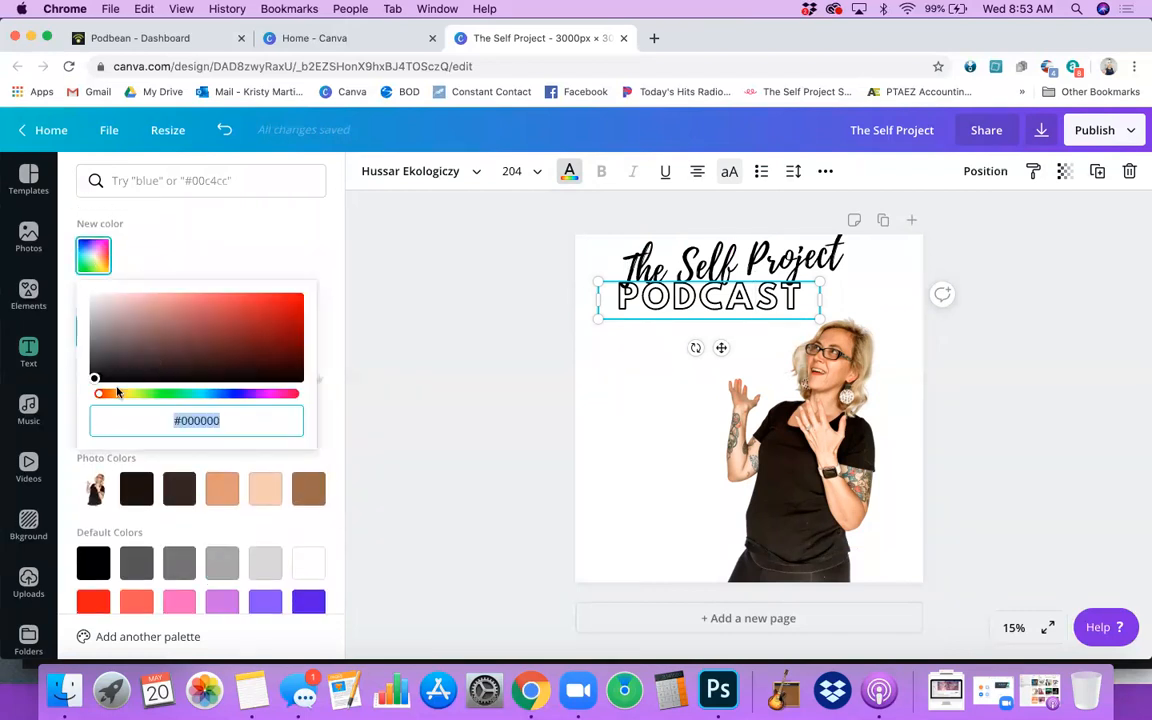
drag(107, 394, 255, 401)
drag(160, 356, 262, 366)
click(197, 420)
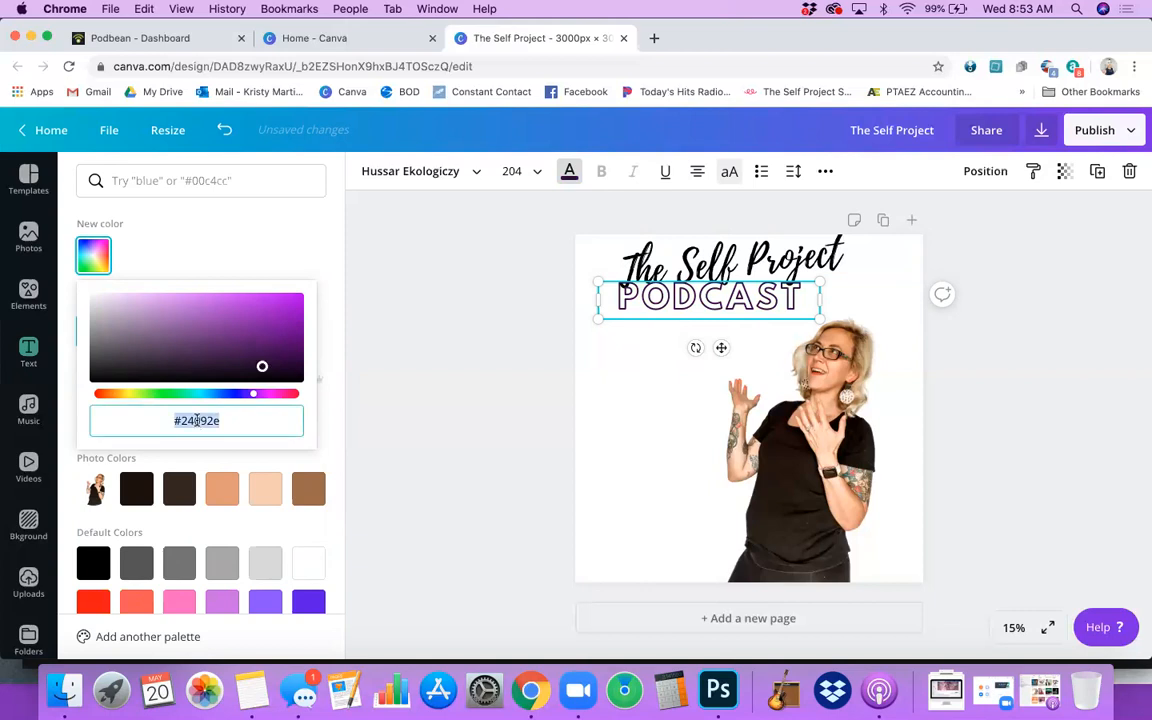
drag(265, 368, 281, 338)
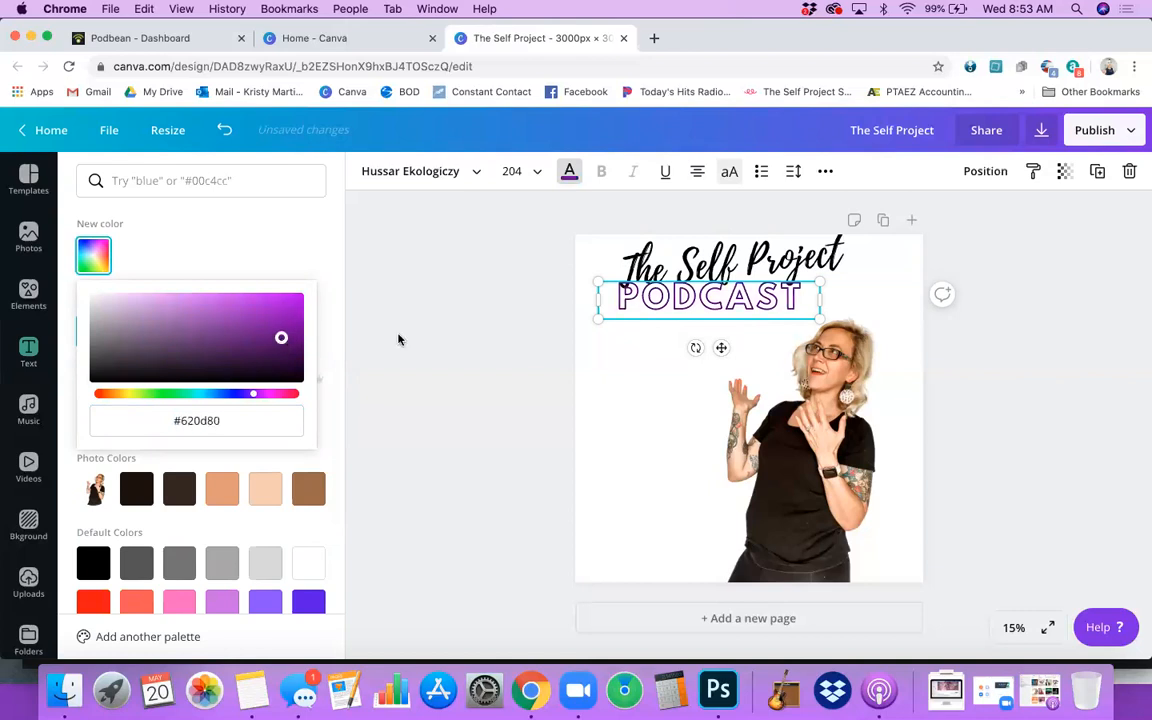
click(655, 402)
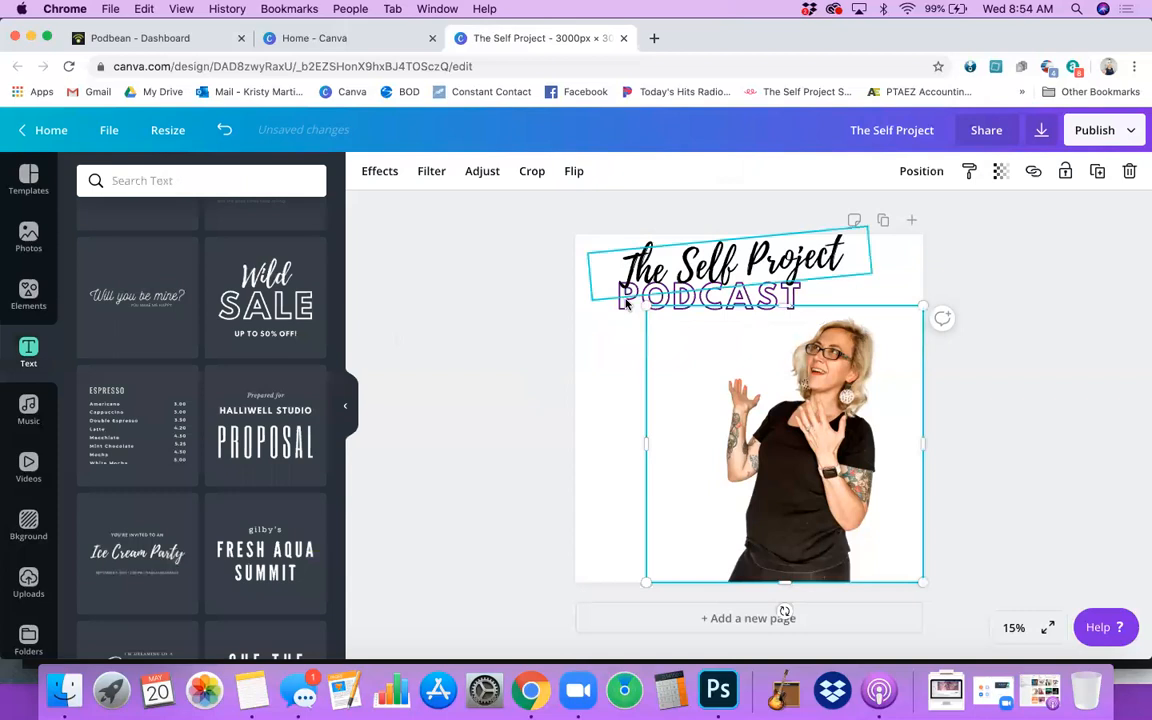
Shift "The Self Project" slightly down and to the left so it overlaps "PODCAST", and clear the selection
click(700, 282)
click(790, 307)
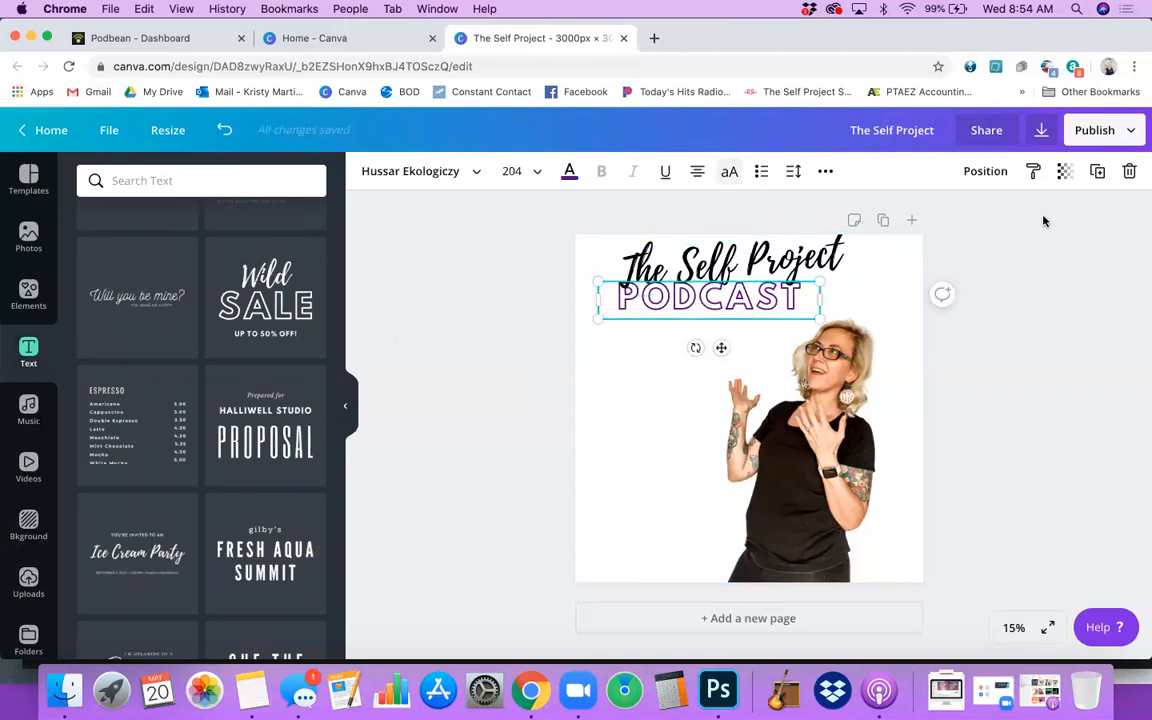
click(797, 253)
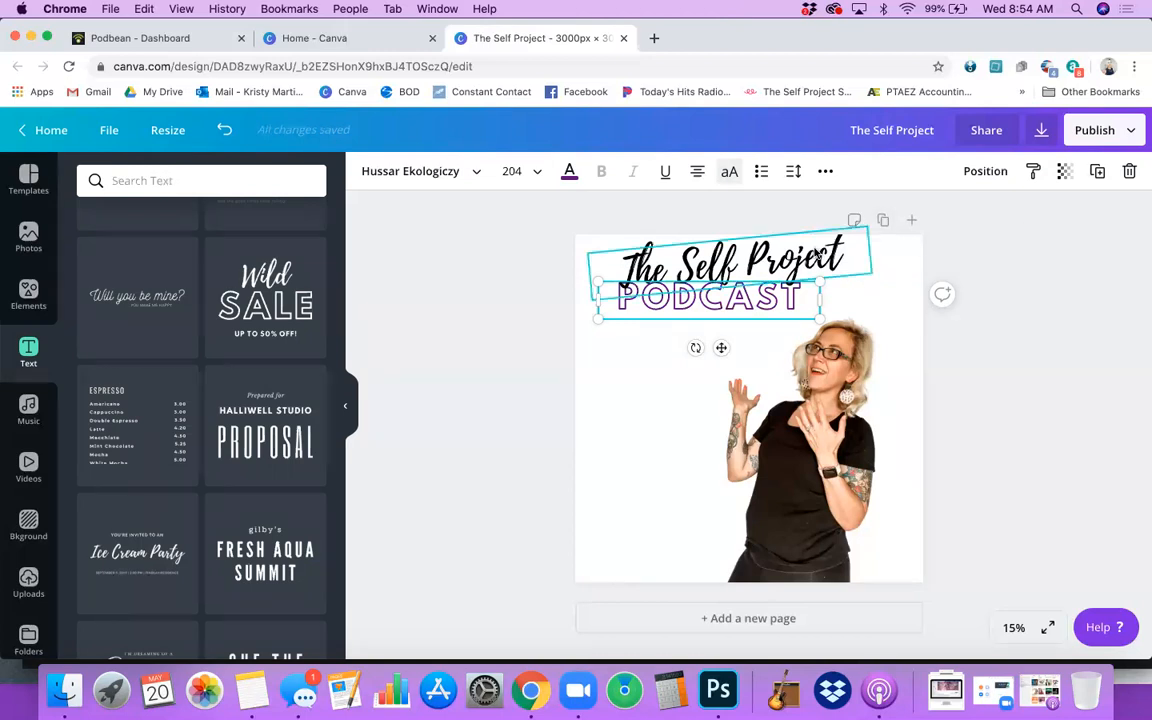
drag(797, 253, 782, 258)
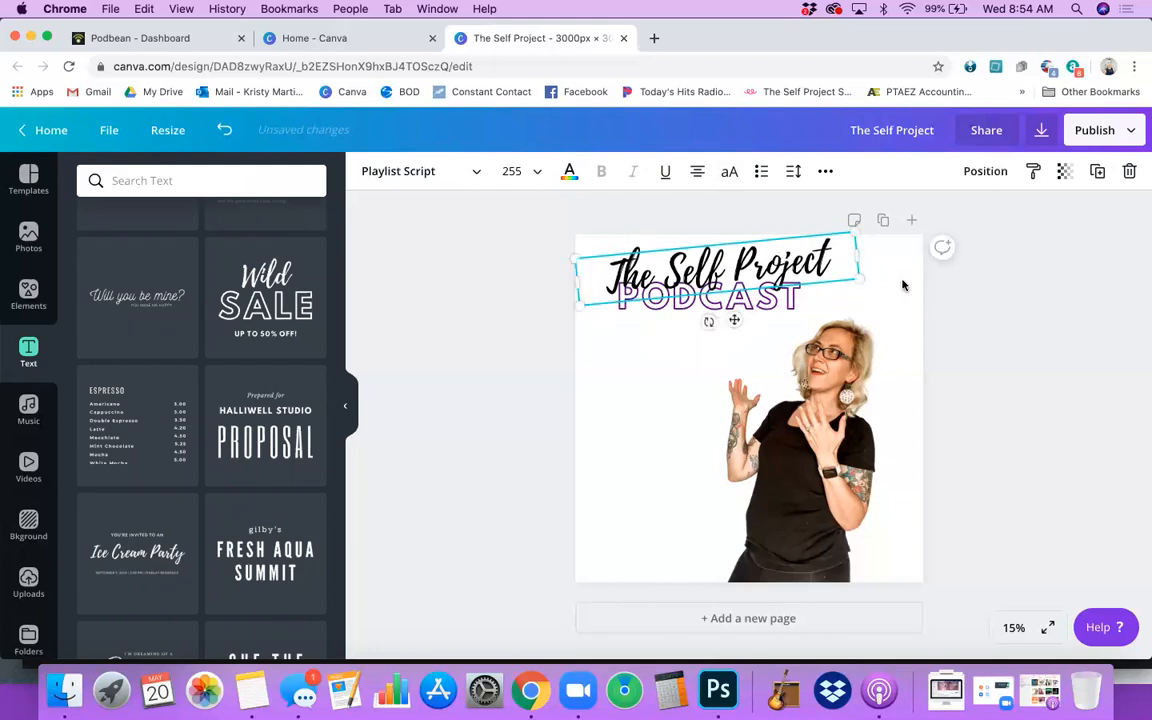
click(979, 306)
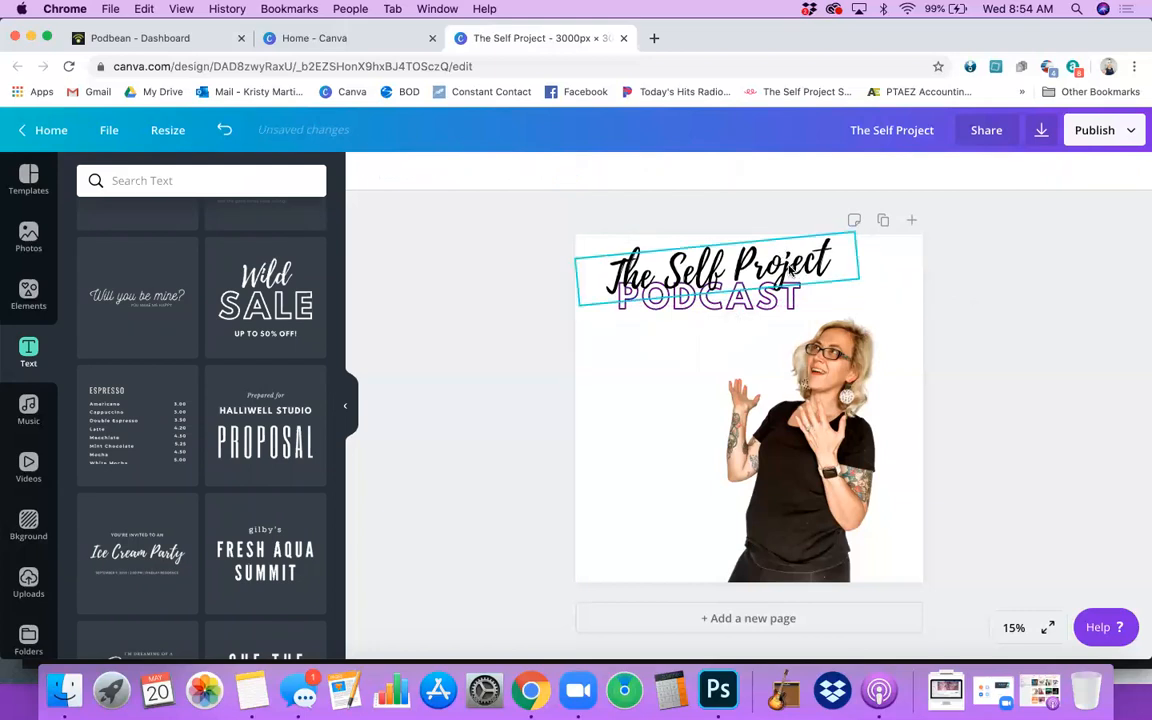
Send the "The Self Project" text backward in the layer order and check its layering options
click(790, 268)
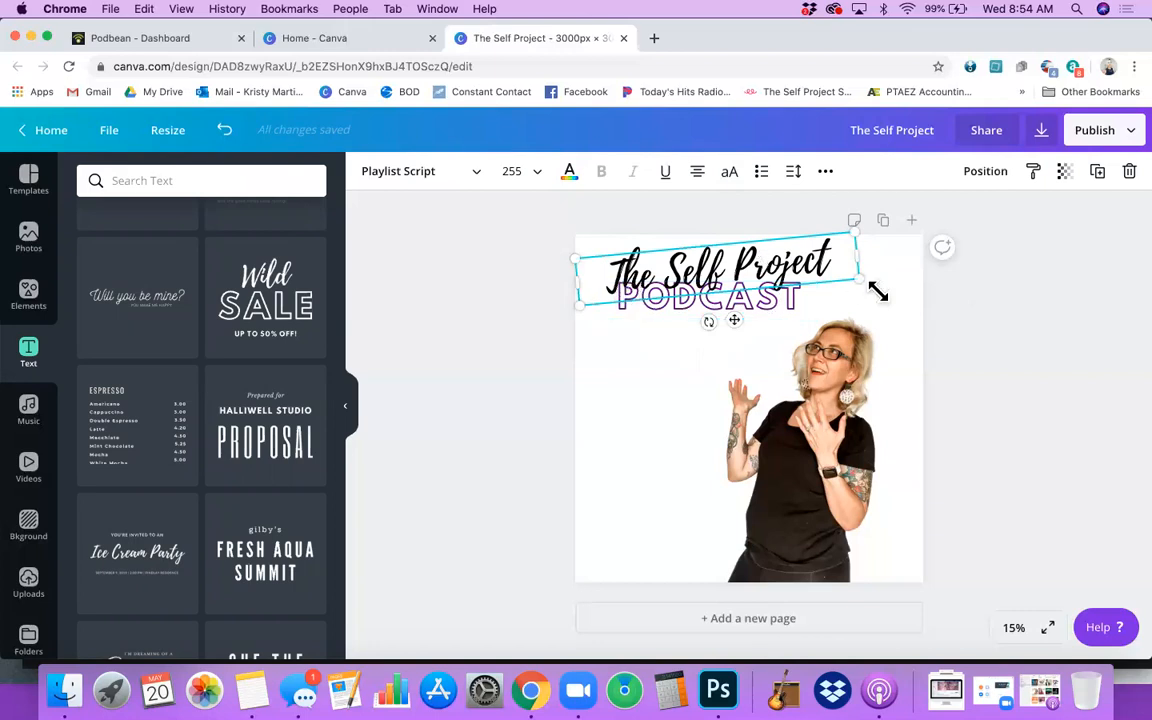
click(984, 172)
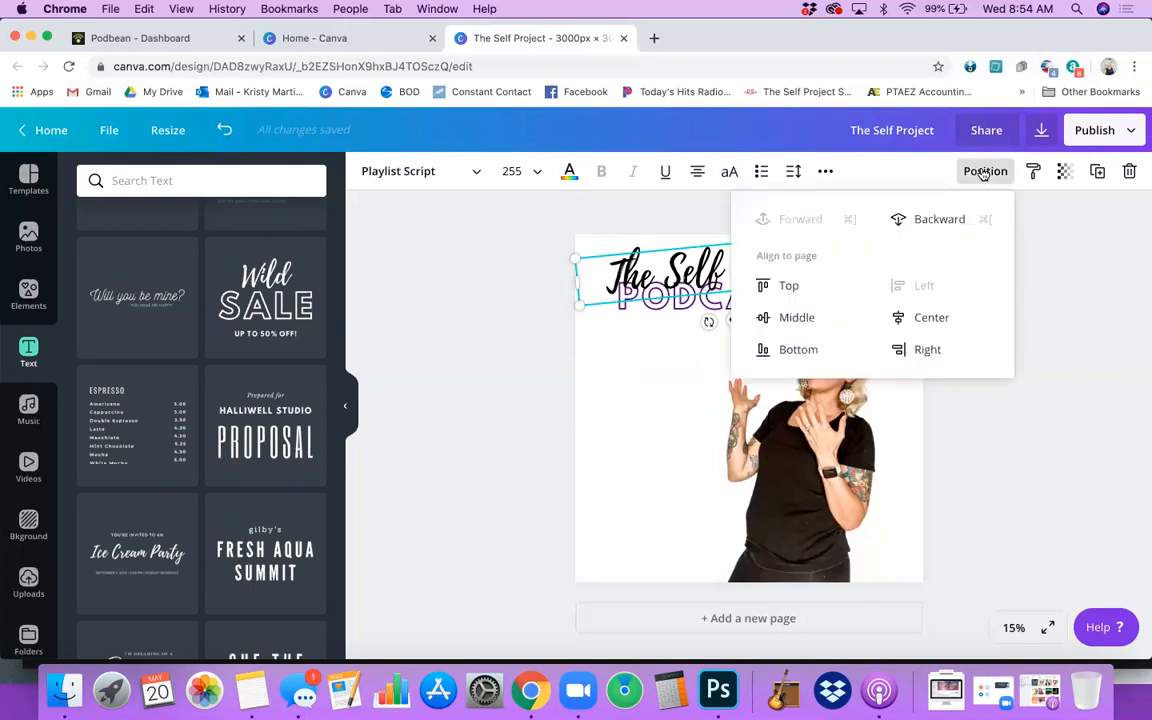
click(940, 220)
click(1046, 275)
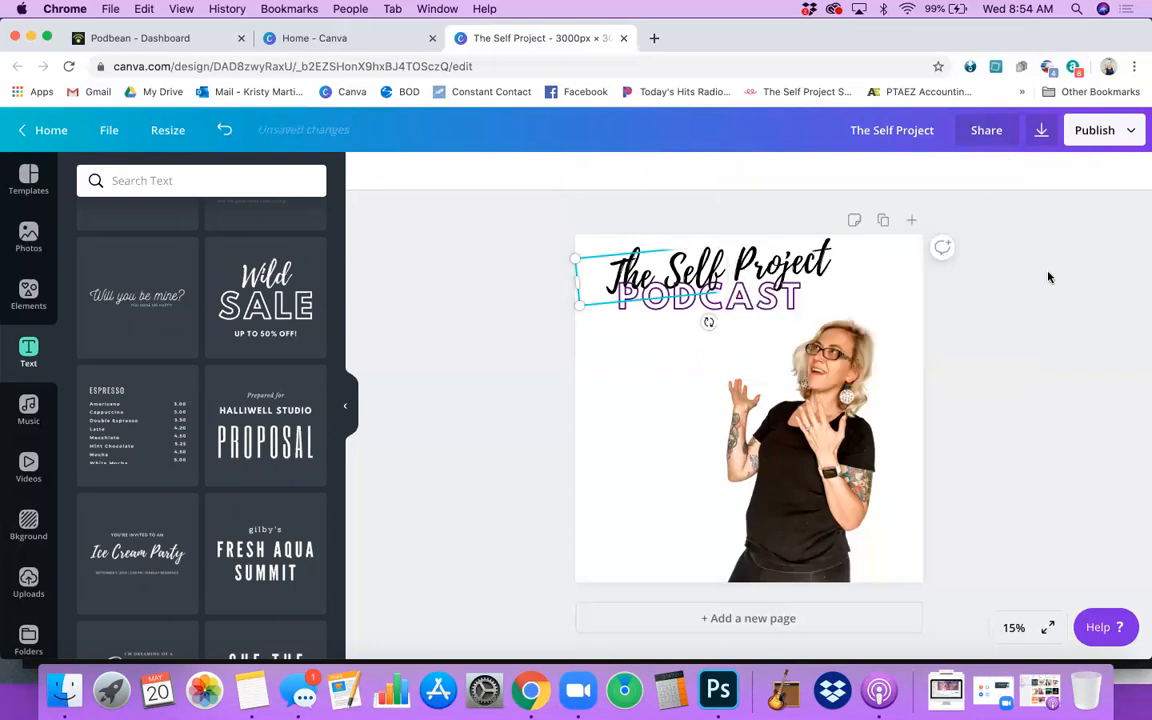
click(633, 263)
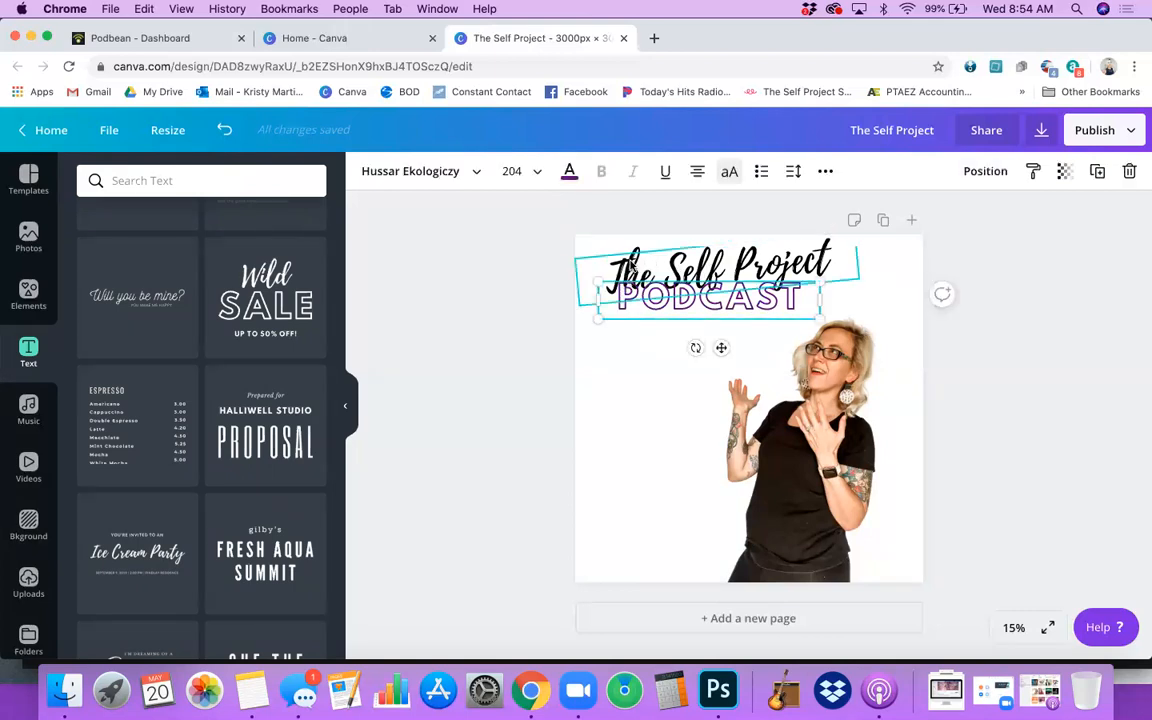
click(972, 175)
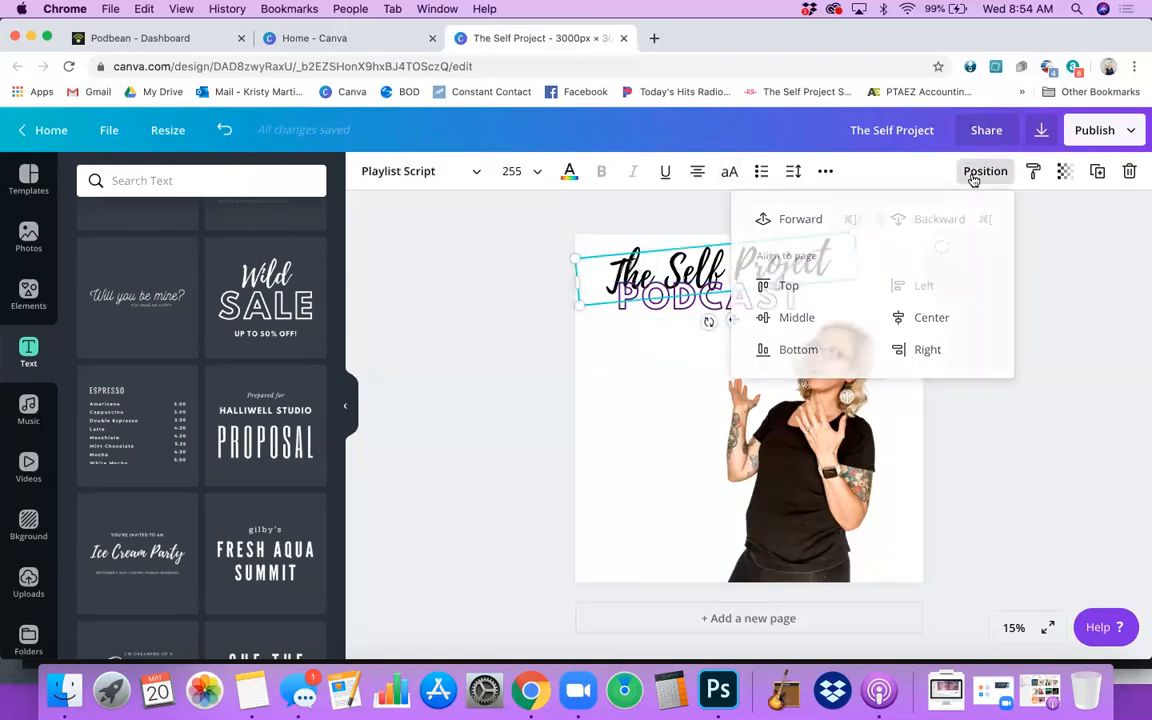
Move "PODCAST" down across the woman's face and send it backward behind the cut-out photo
drag(676, 306, 716, 368)
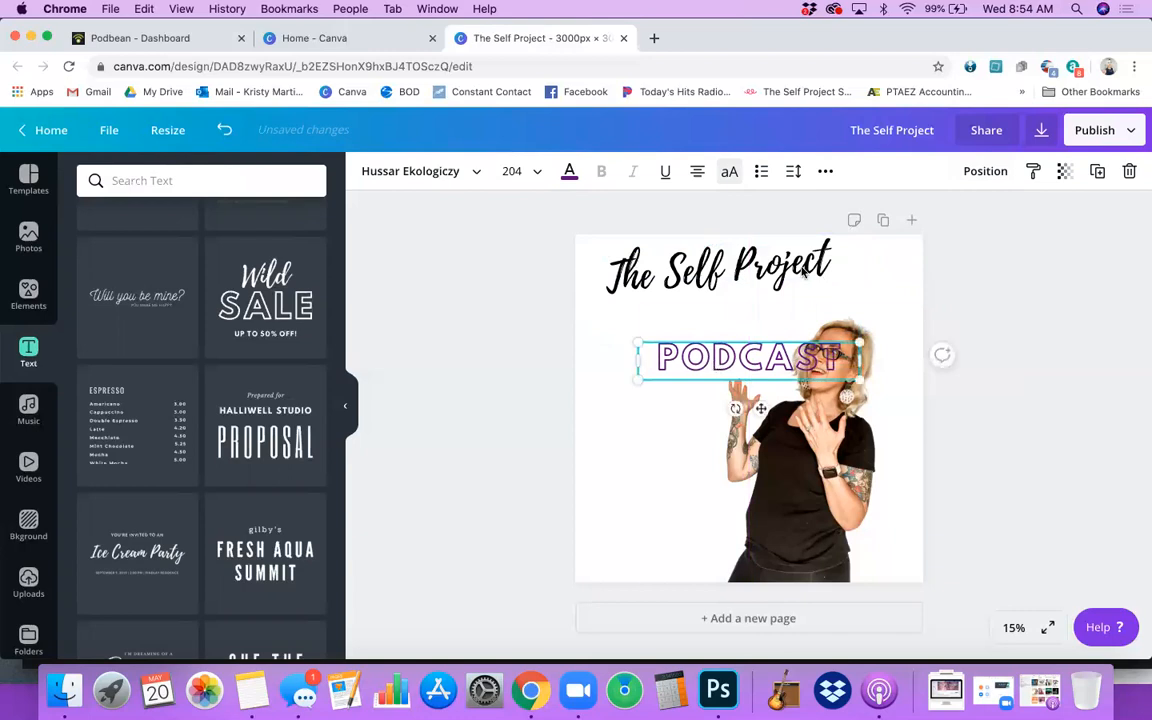
click(980, 172)
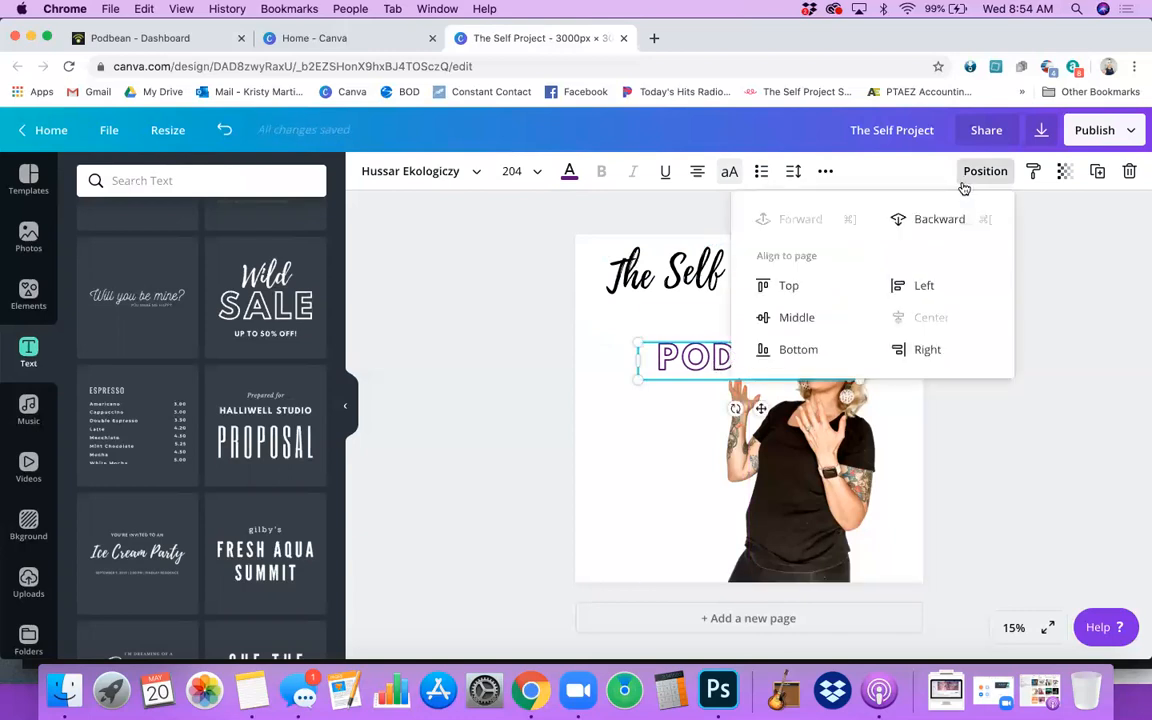
click(1036, 269)
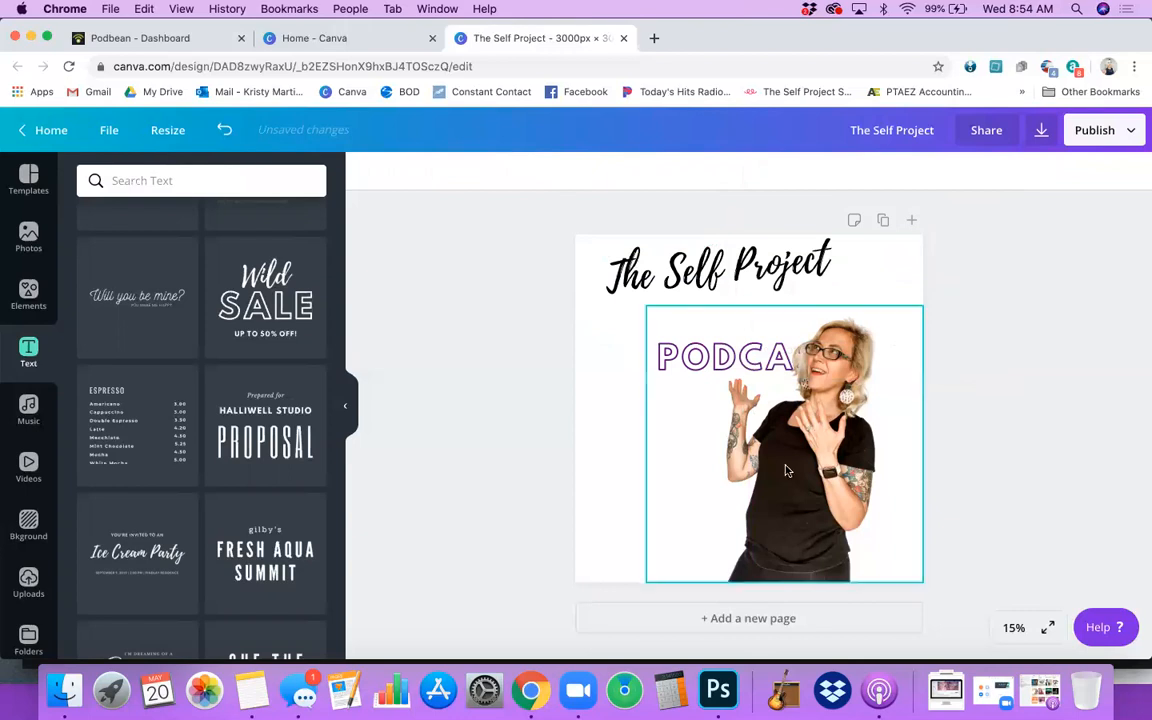
Lower the cut-out photo past the page's bottom edge and restack "The Self Project" overlapping "PODCAST" just above the woman's head
drag(786, 470, 806, 539)
click(1003, 297)
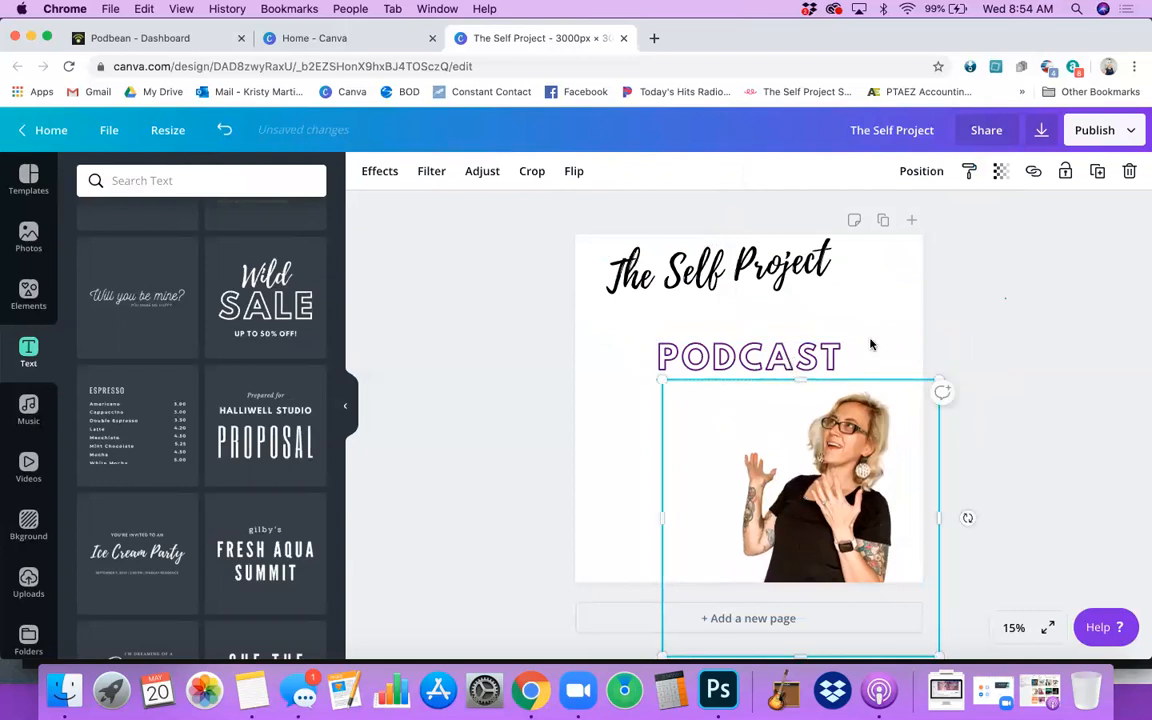
drag(770, 377, 684, 391)
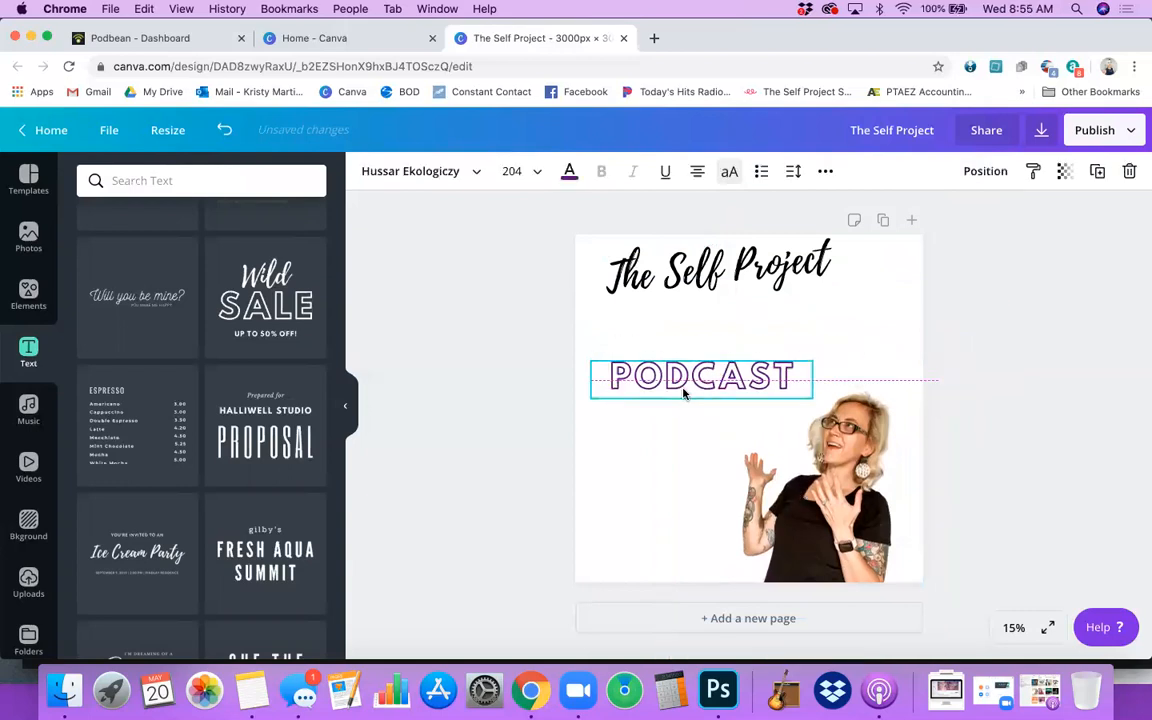
drag(753, 267, 776, 379)
click(775, 325)
drag(774, 329, 774, 338)
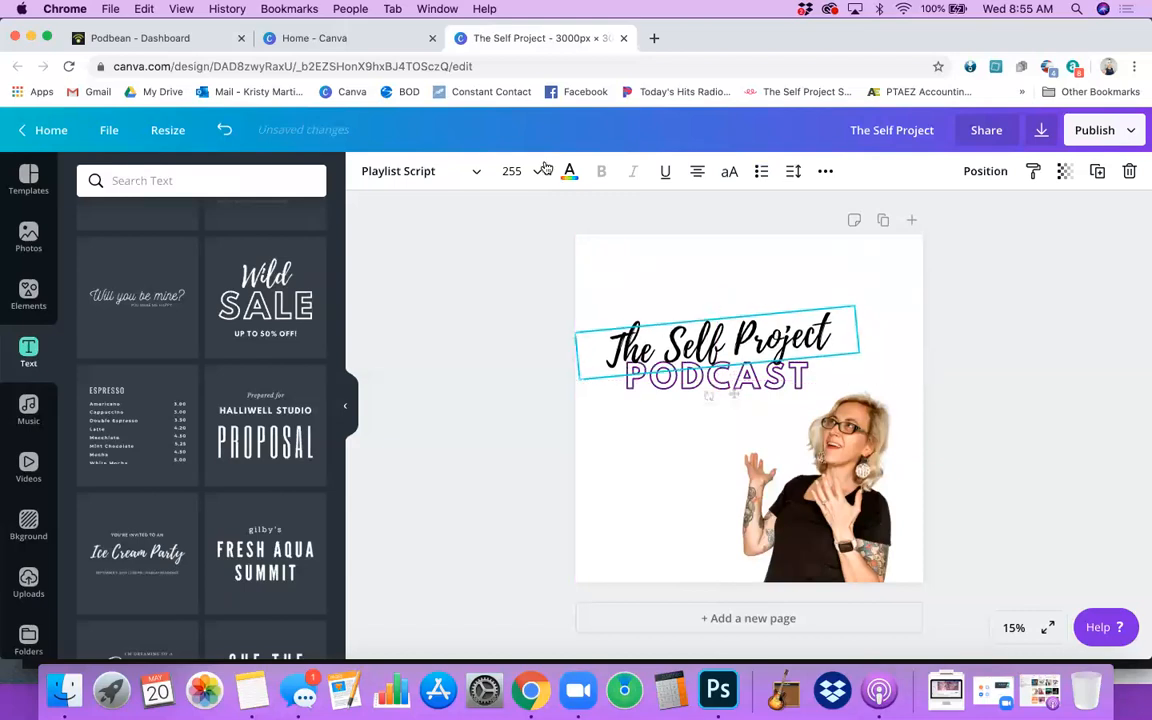
Browse the available fonts for the "The Self Project" text, then glance at Photoshop's home screen and return to Chrome
click(456, 181)
scroll(216, 480, down, 2)
scroll(216, 483, down, 15)
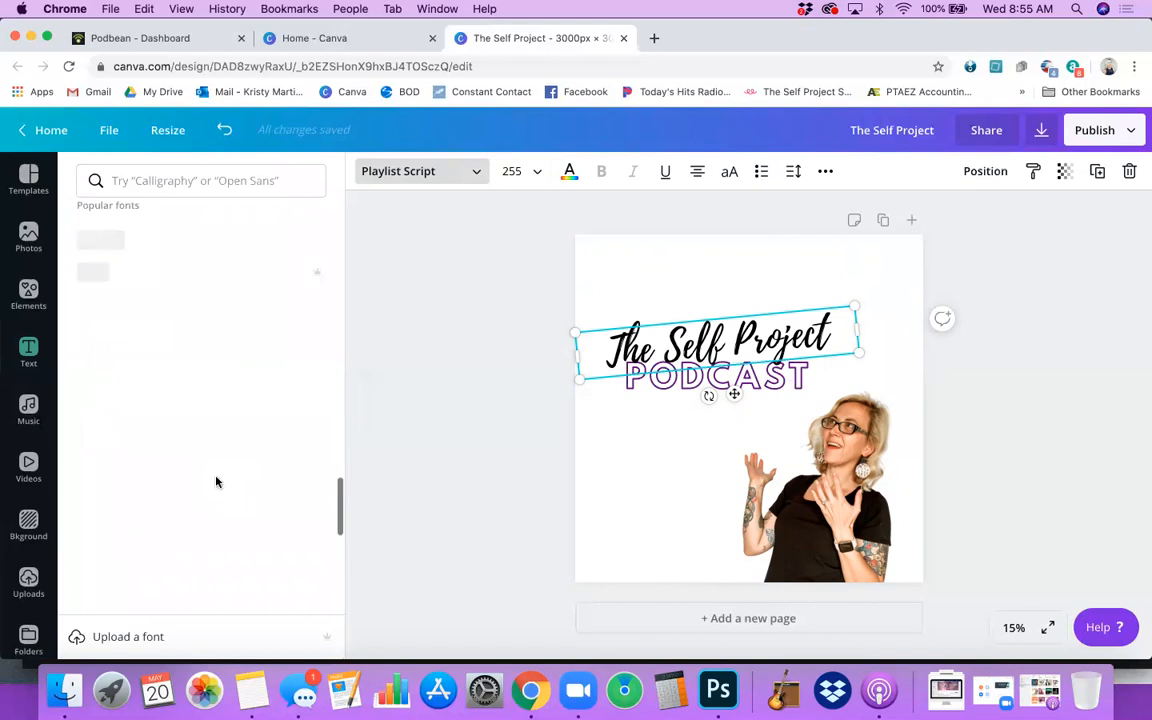
scroll(217, 483, down, 5)
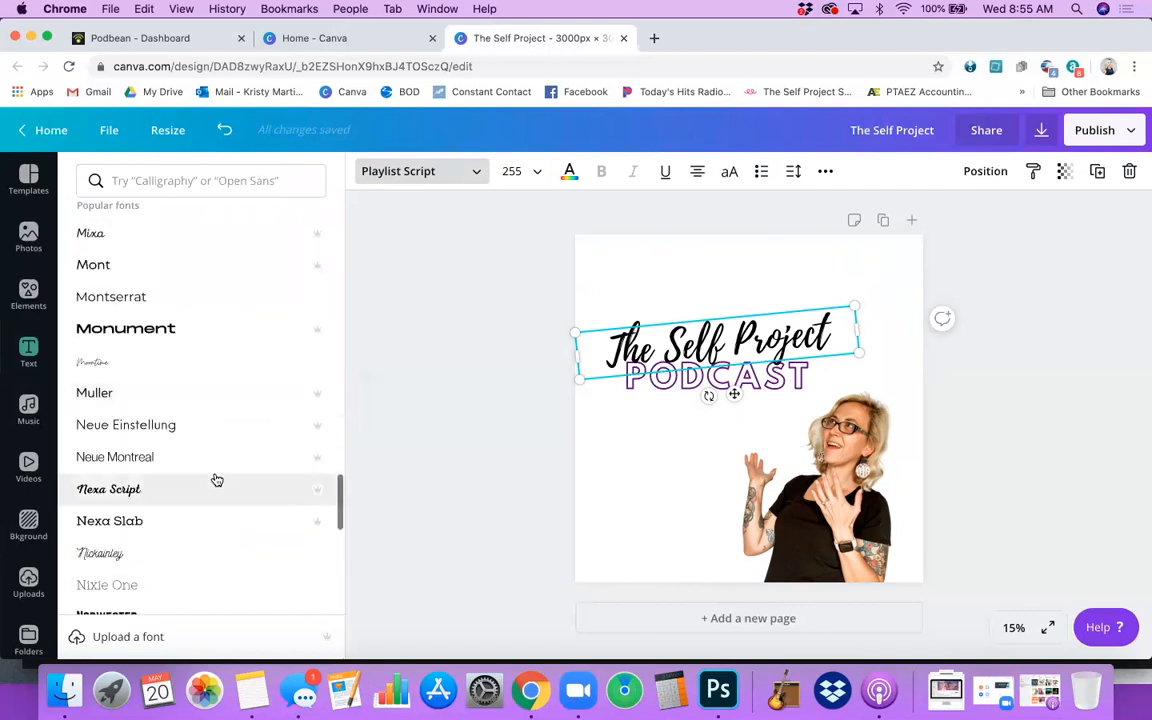
scroll(216, 480, down, 10)
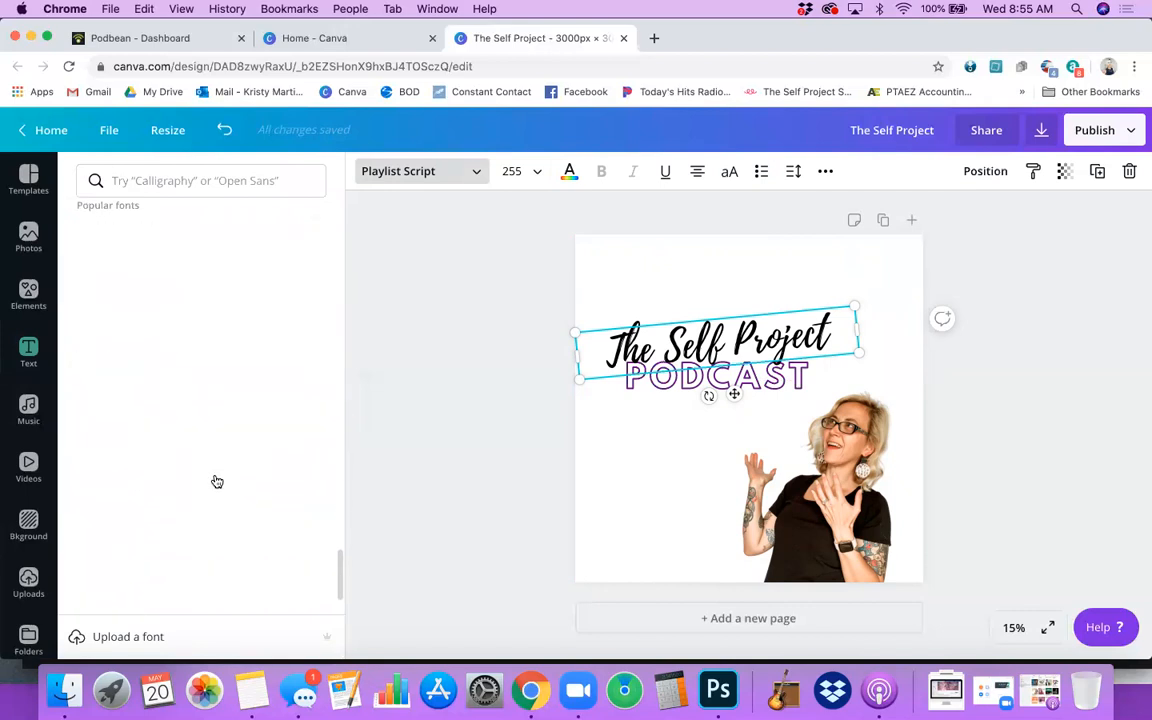
click(819, 300)
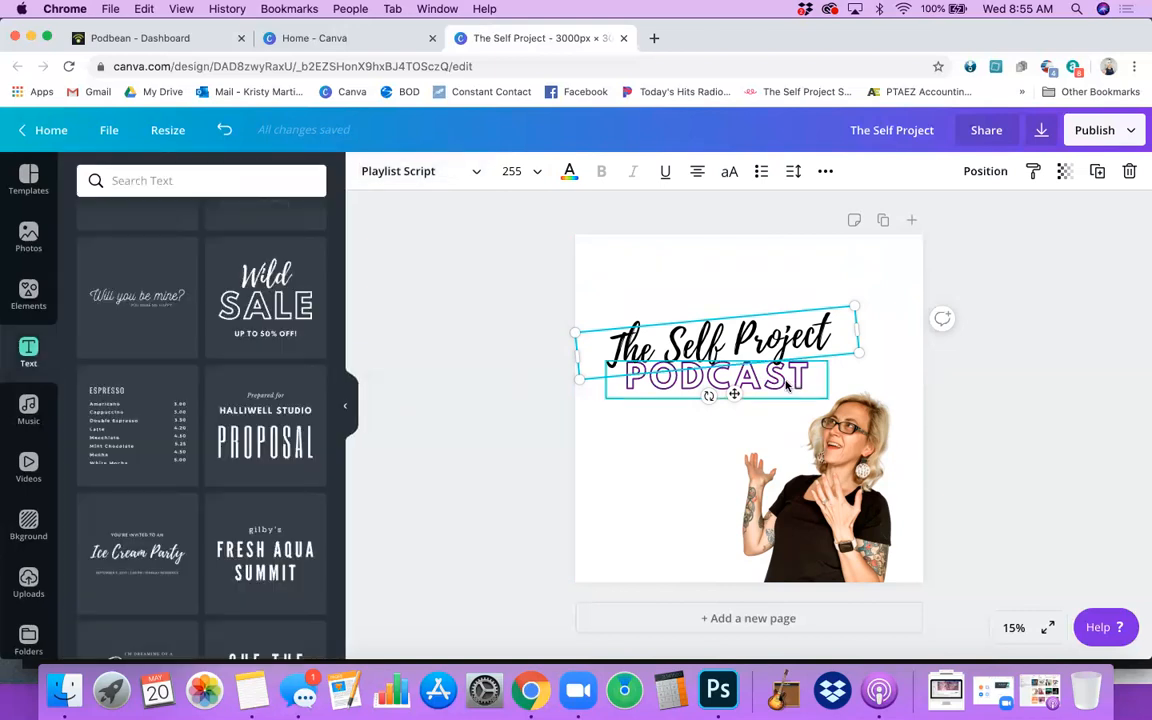
click(719, 691)
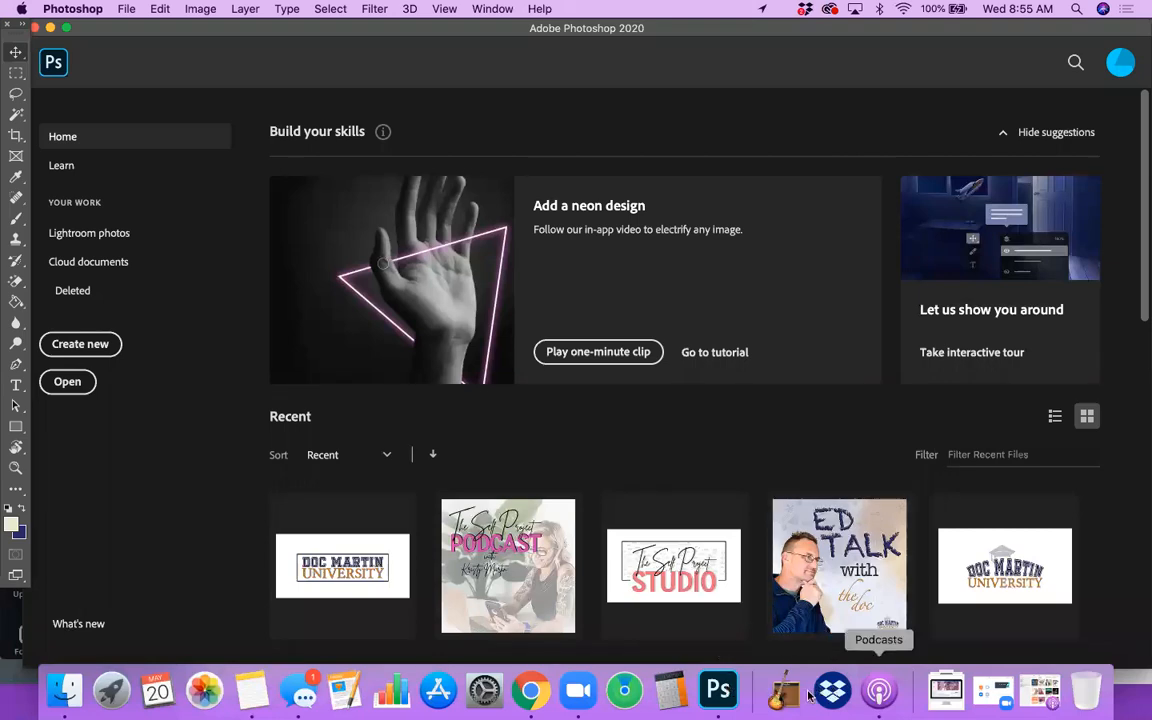
click(531, 690)
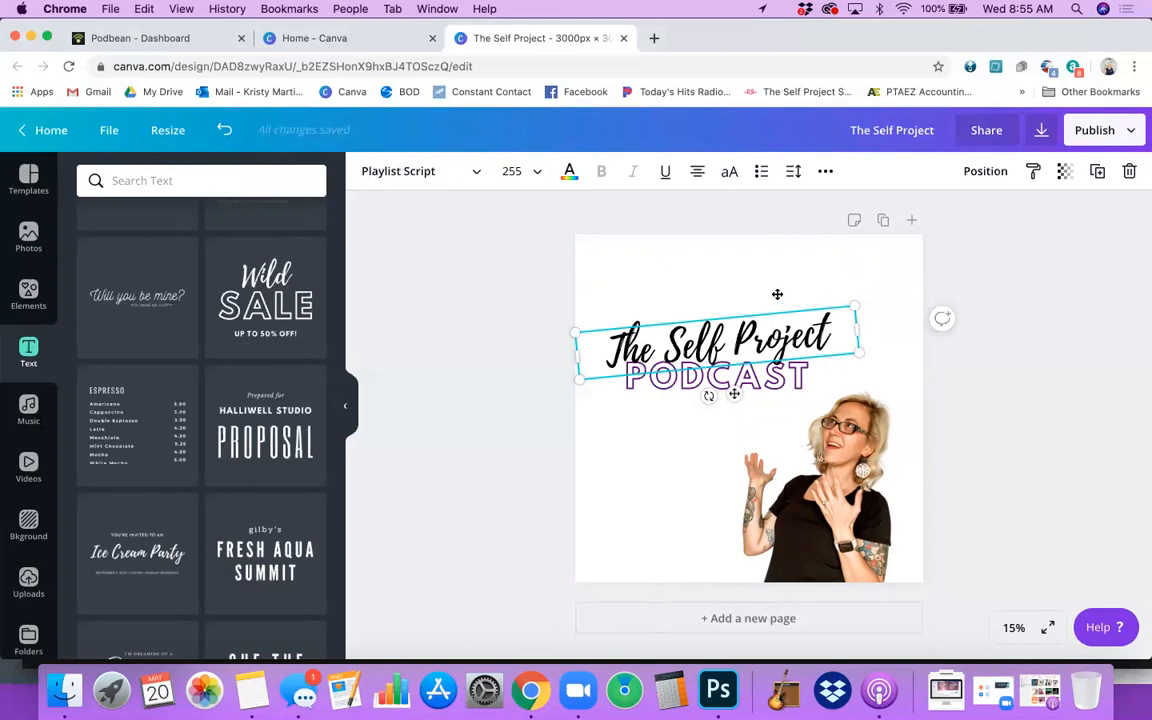
Move "The Self Project" up clear of "PODCAST" and duplicate the purple "PODCAST" text
drag(777, 294, 790, 298)
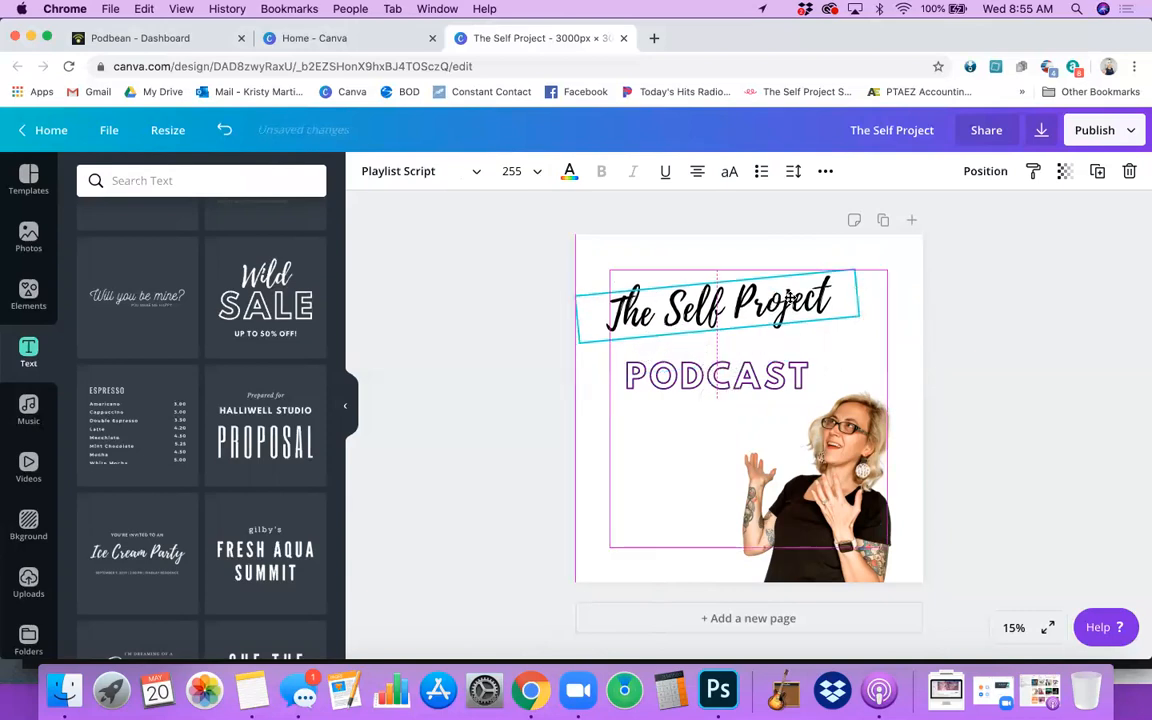
click(762, 376)
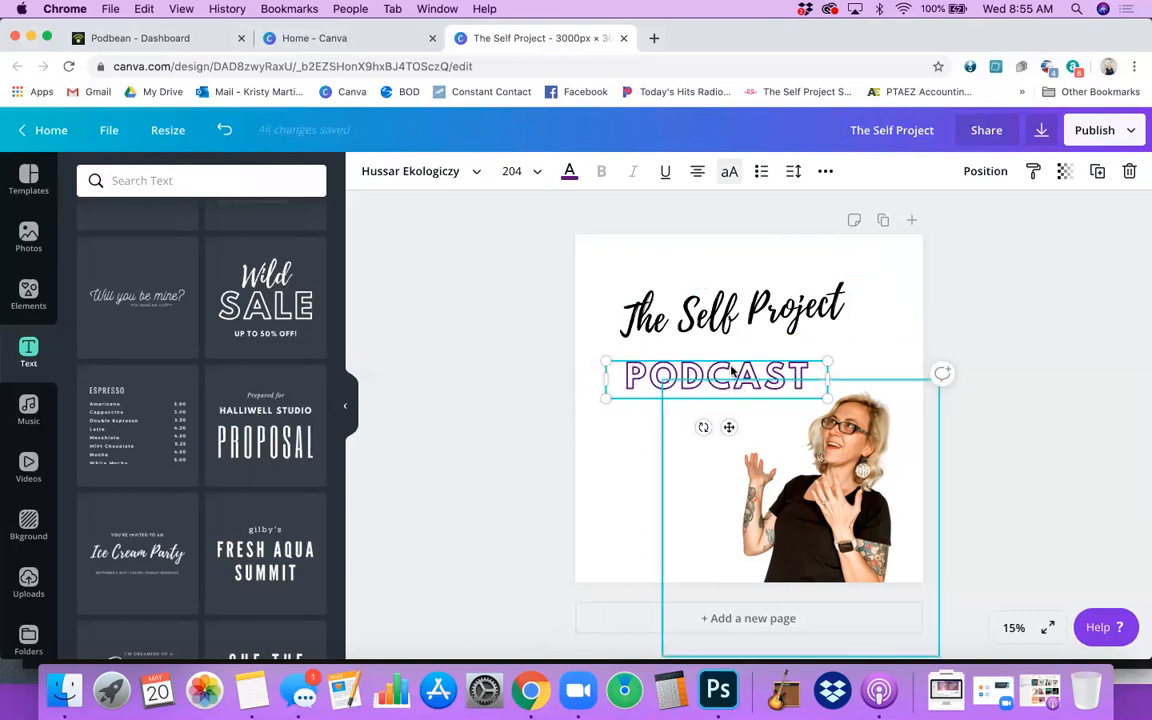
click(1099, 172)
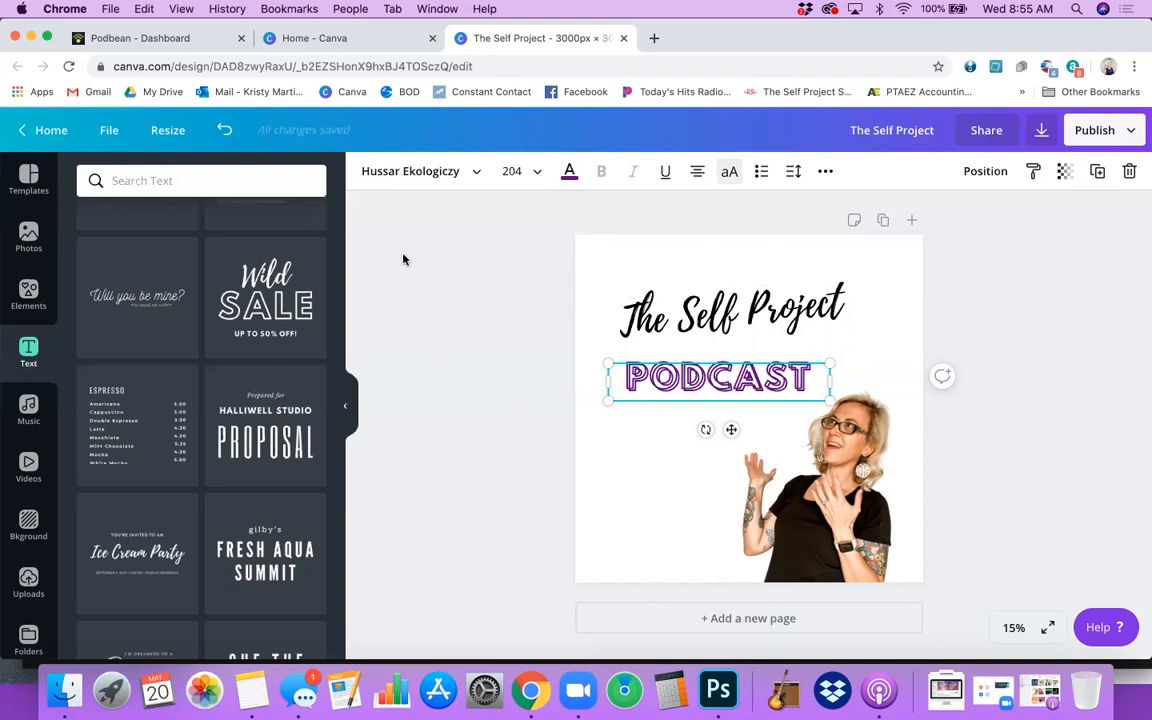
Recolor the duplicate "PODCAST" medium gray and send it backward in the layer order
click(569, 172)
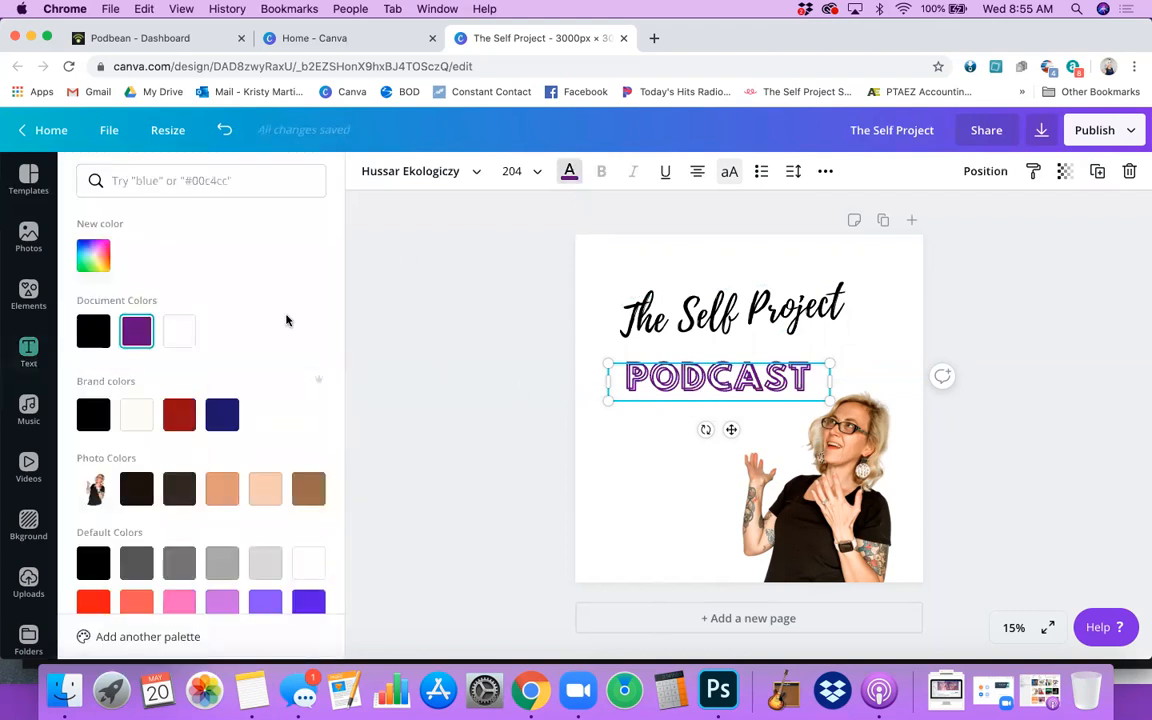
click(220, 560)
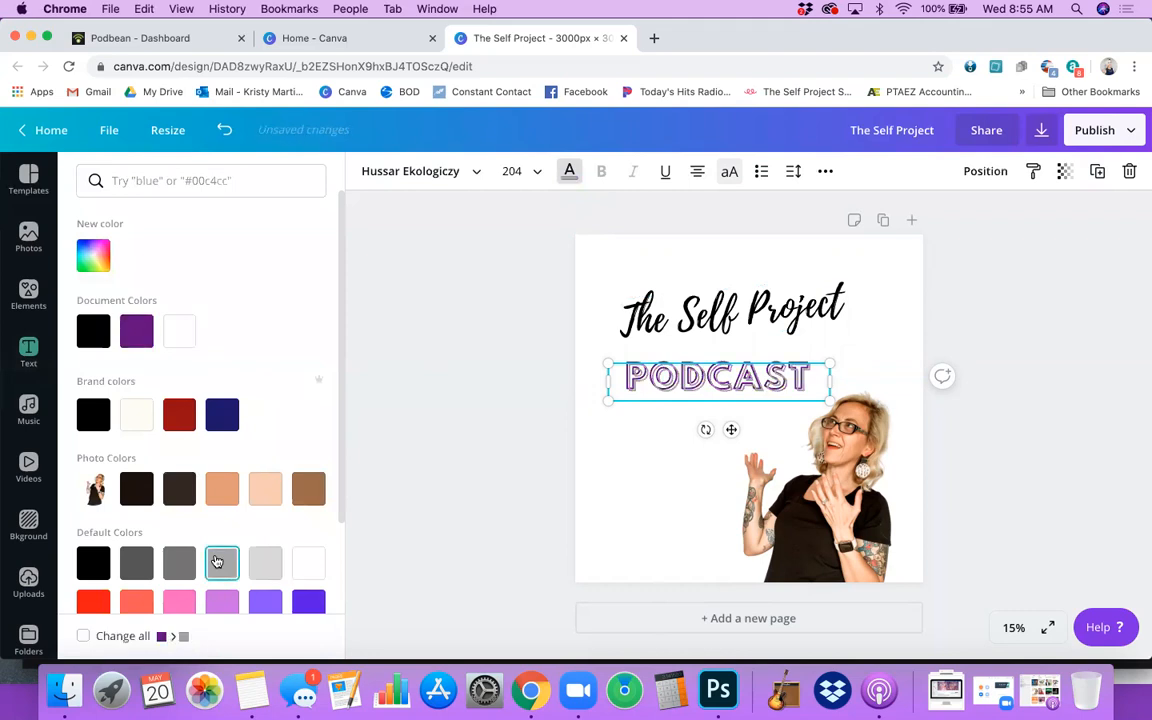
click(176, 570)
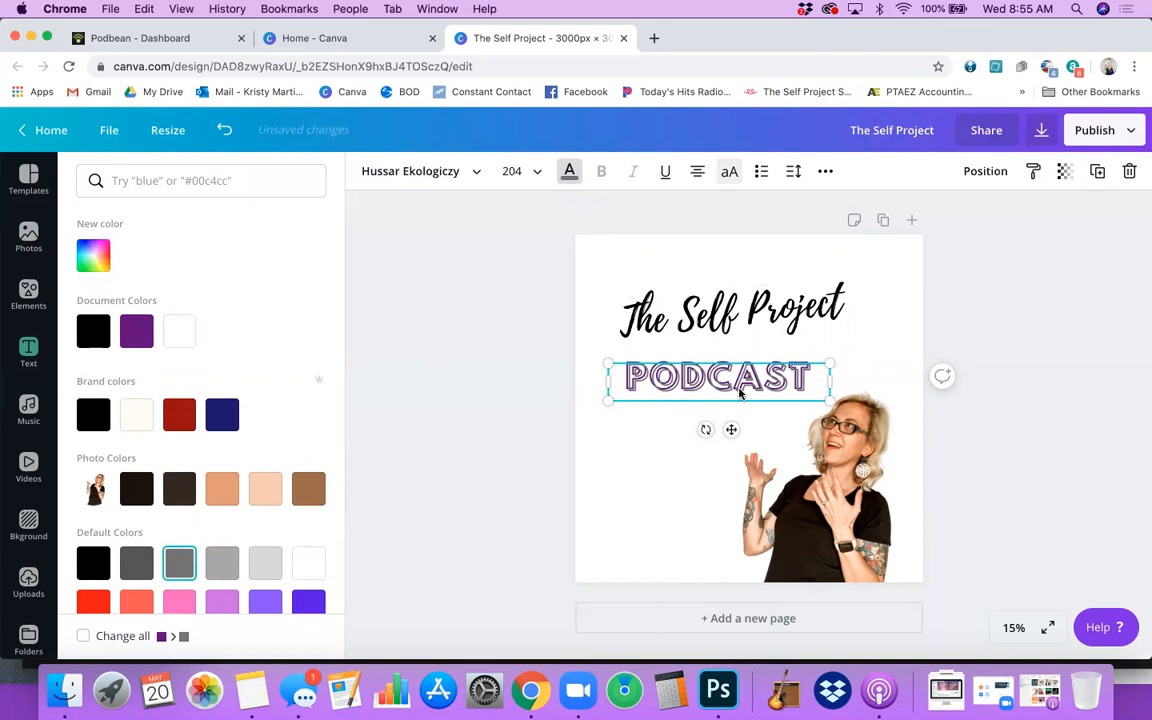
click(985, 173)
click(938, 222)
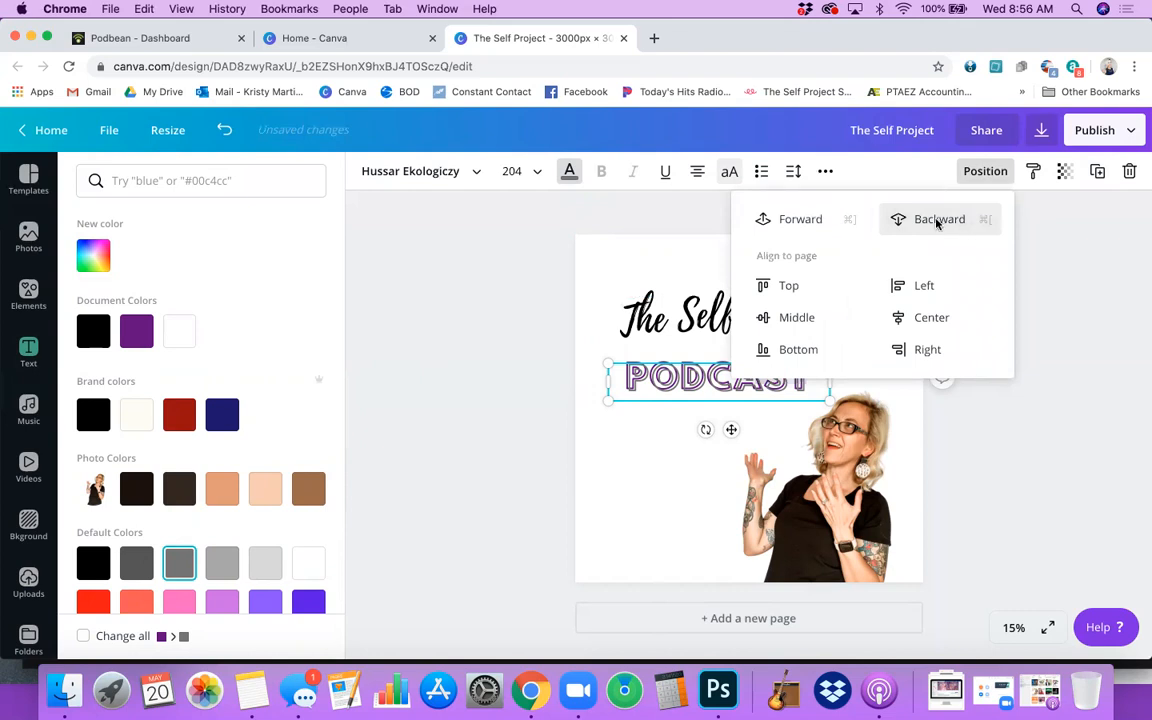
click(937, 222)
click(985, 517)
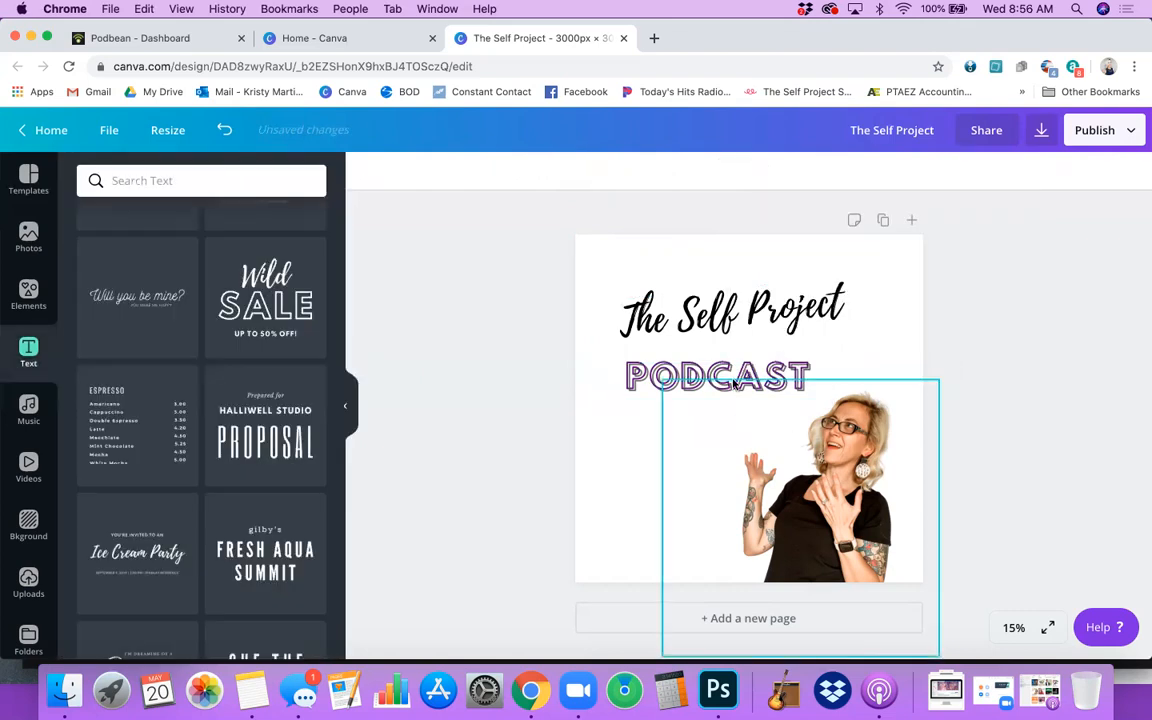
Try grouping the purple and gray "PODCAST" texts to change their layer order, and ungroup them again
mouse_move(629, 370)
mouse_down()
mouse_move(620, 378)
mouse_move(631, 372)
mouse_up()
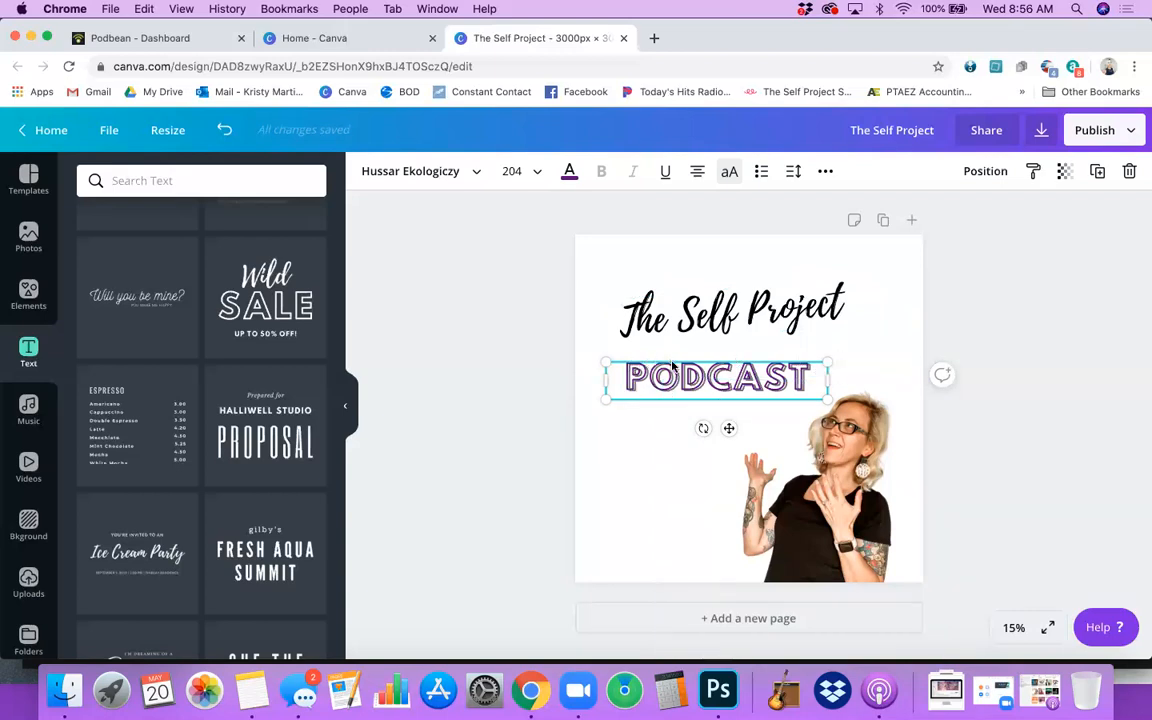
click(990, 172)
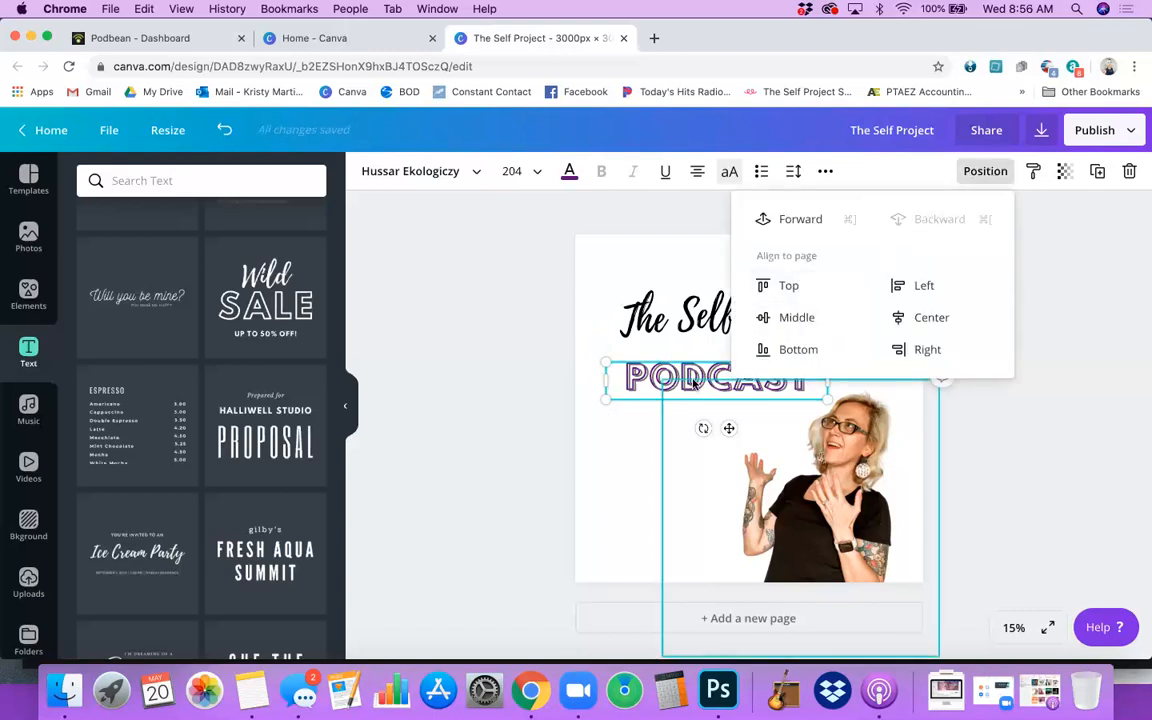
click(637, 376)
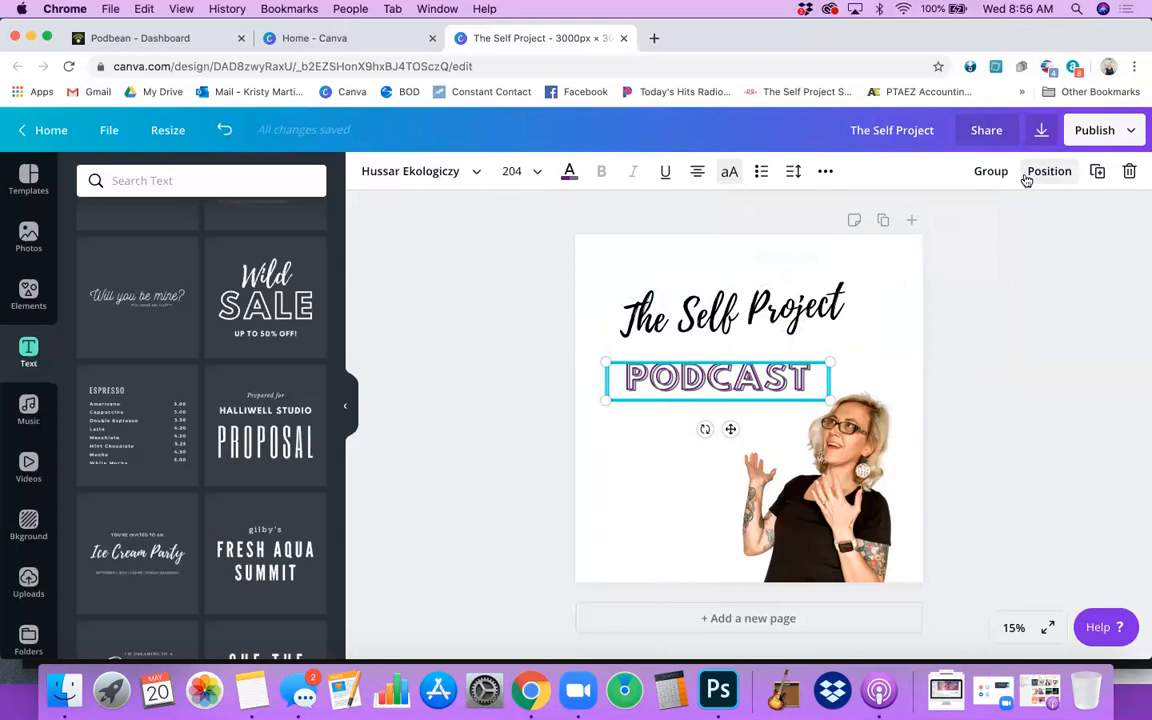
click(991, 172)
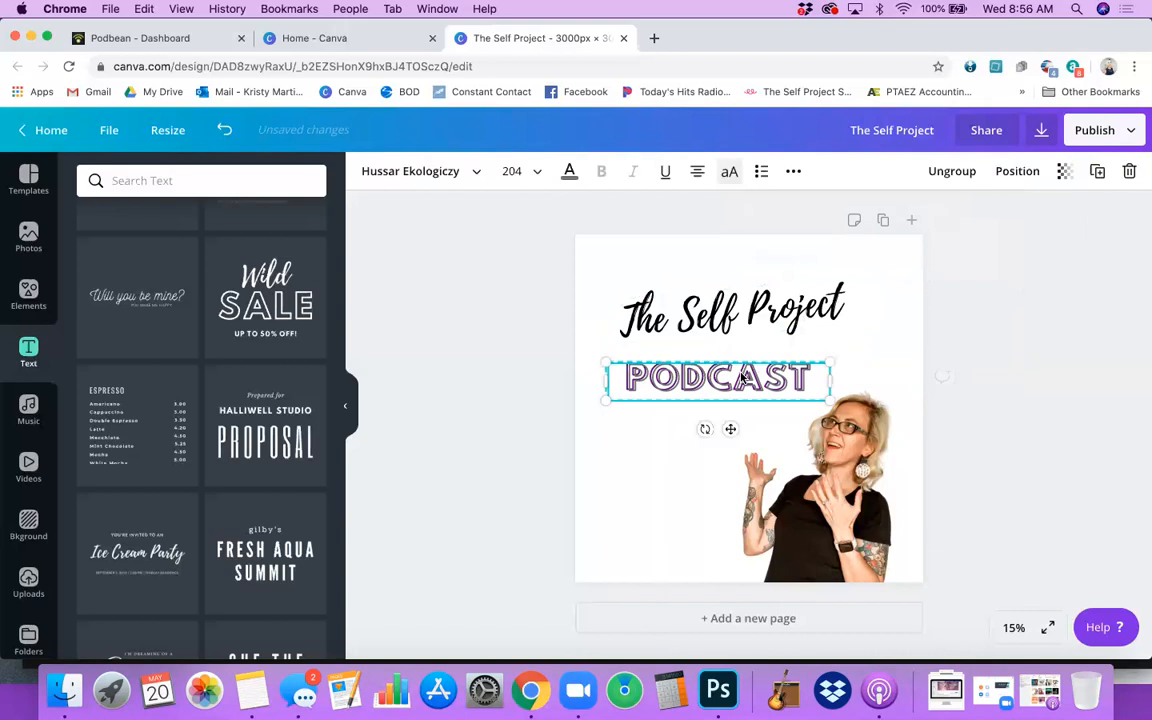
click(1022, 174)
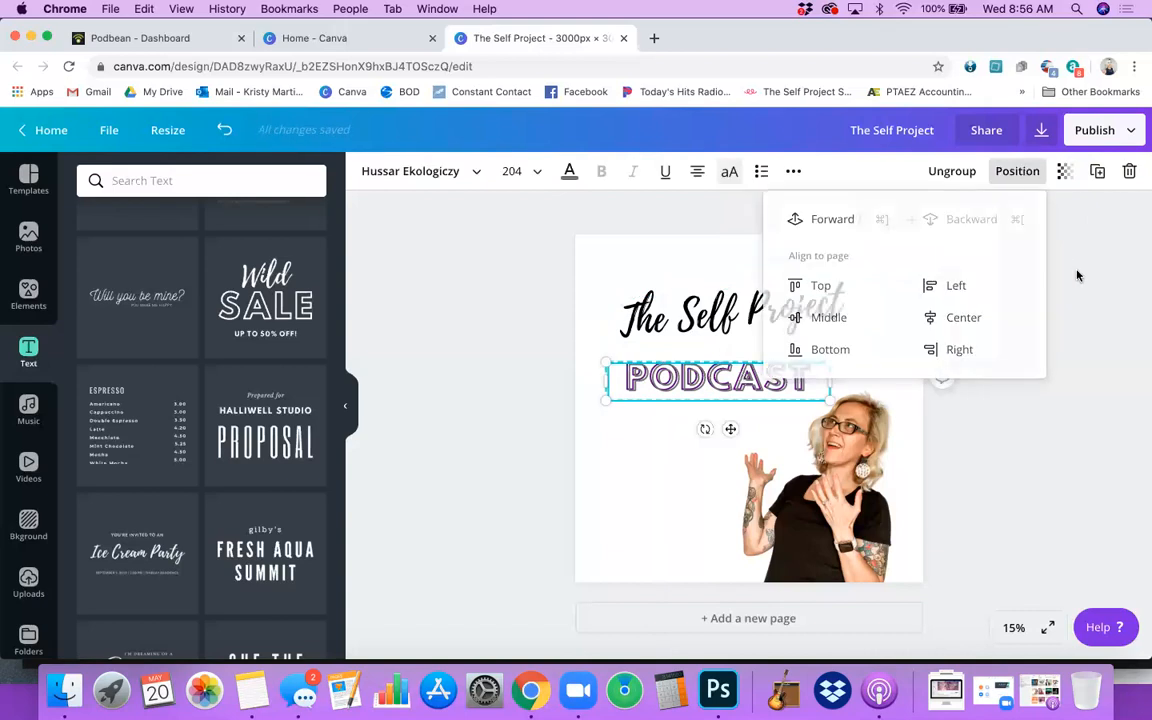
key(Escape)
click(954, 174)
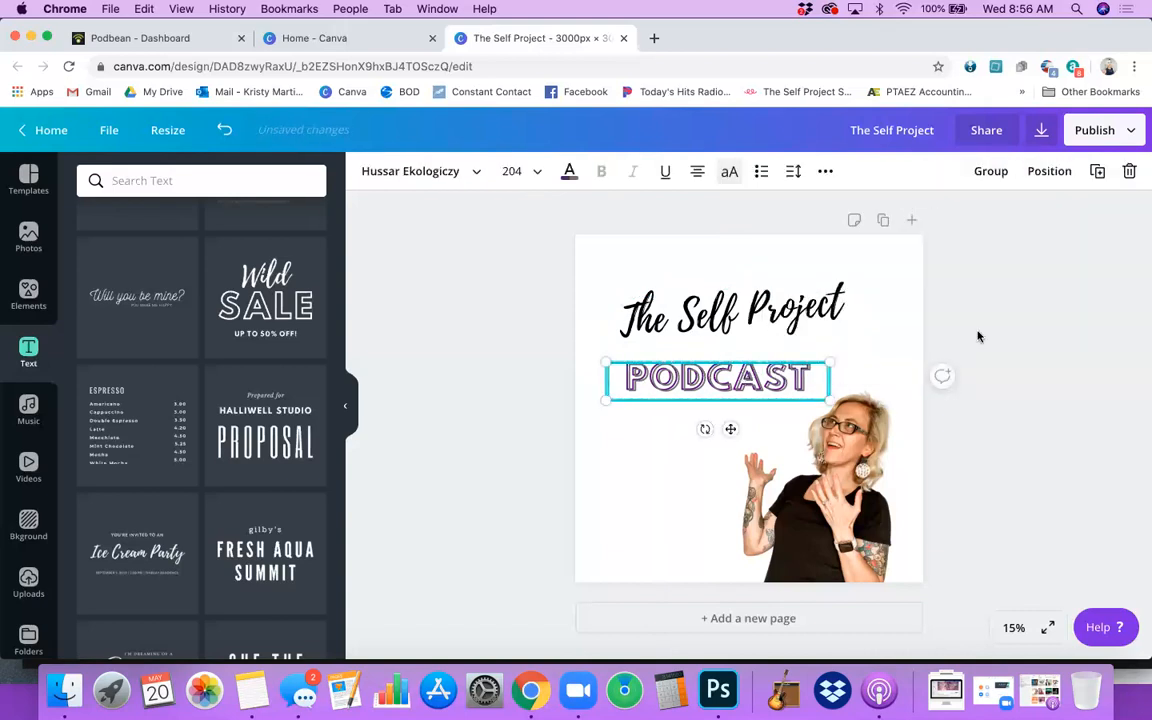
click(1058, 178)
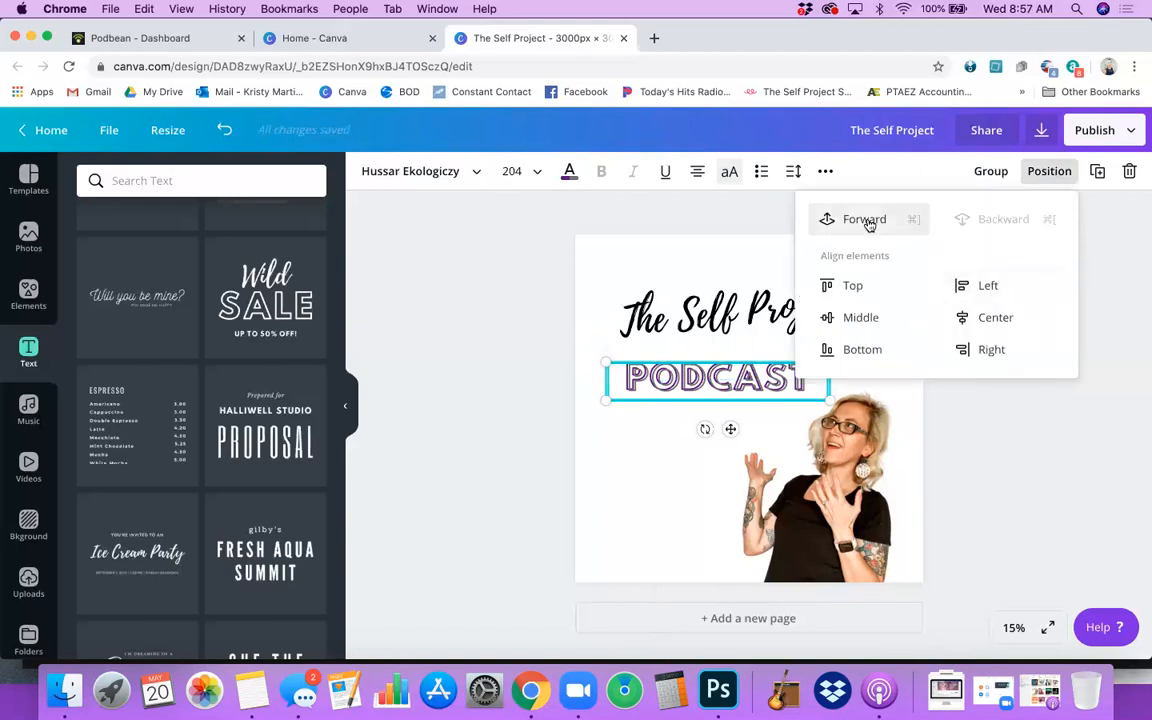
click(985, 440)
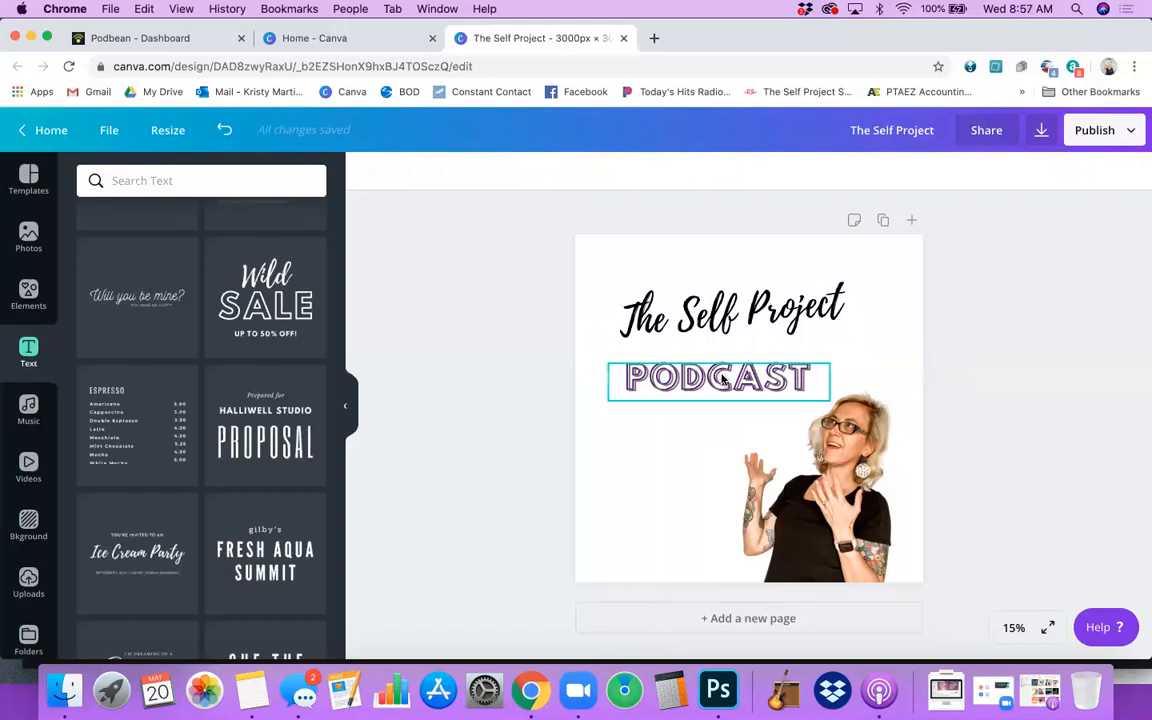
Try bringing the gray "PODCAST" copy forward in the layer order and send it backward again
click(722, 380)
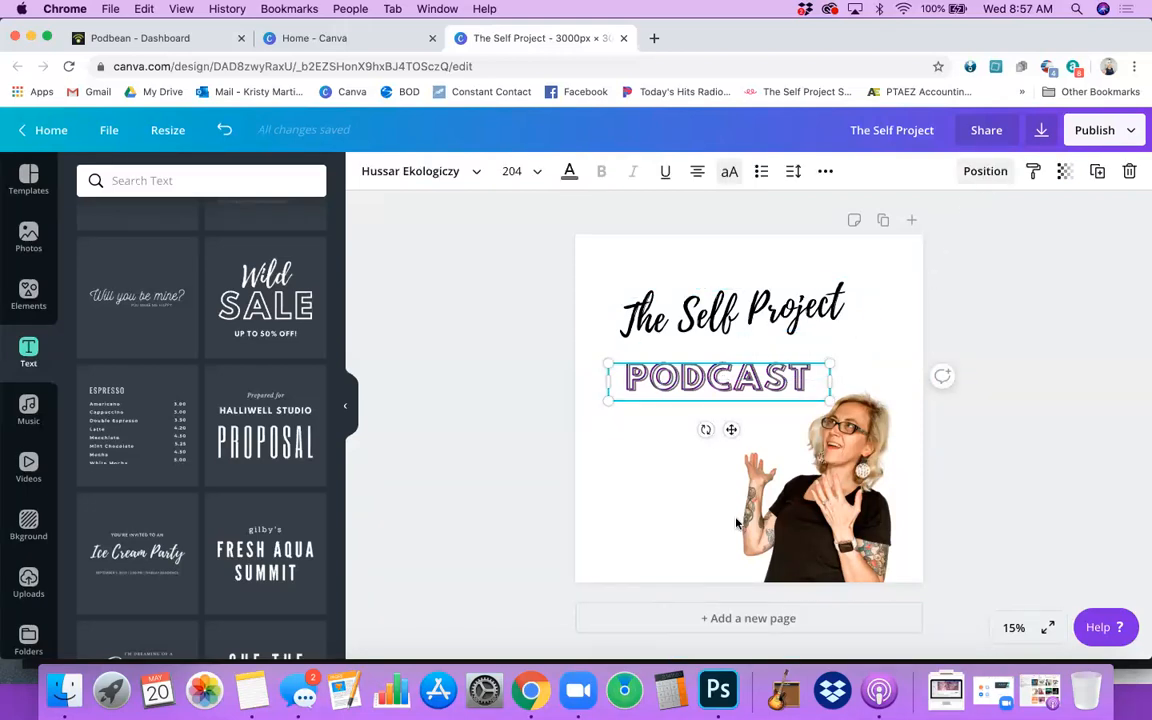
click(992, 172)
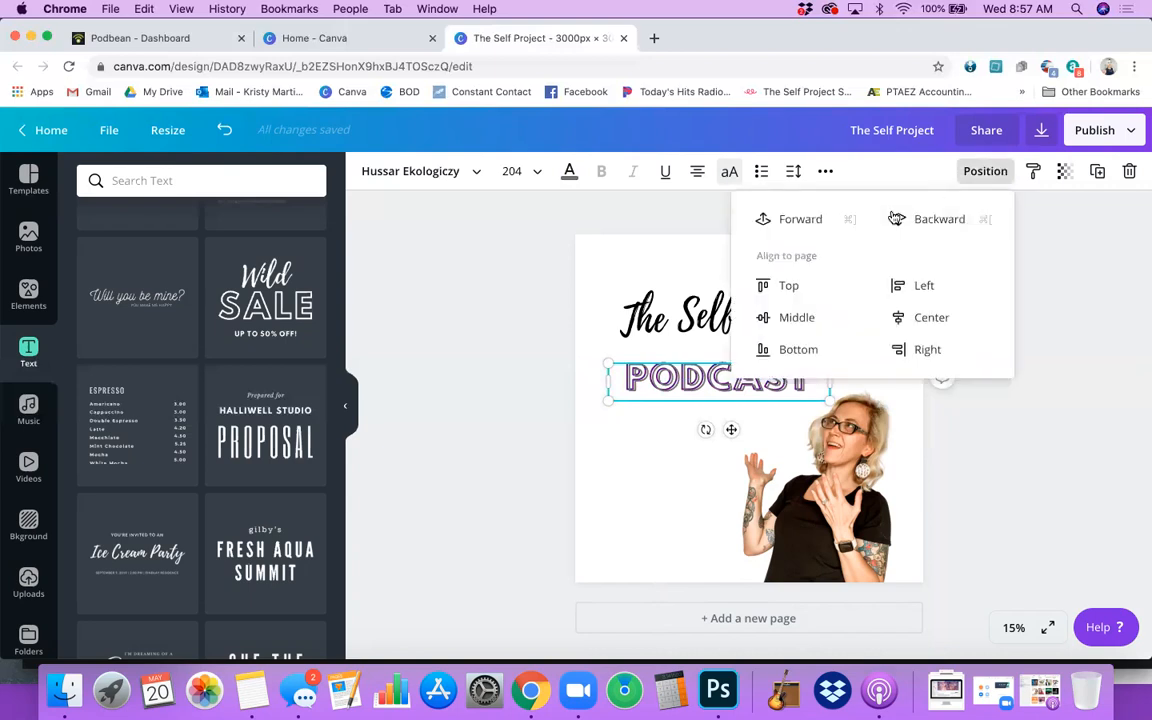
click(790, 220)
click(940, 220)
Move "The Self Project" straight down so its script overlaps the upper edge of "PODCAST"
click(710, 319)
click(716, 300)
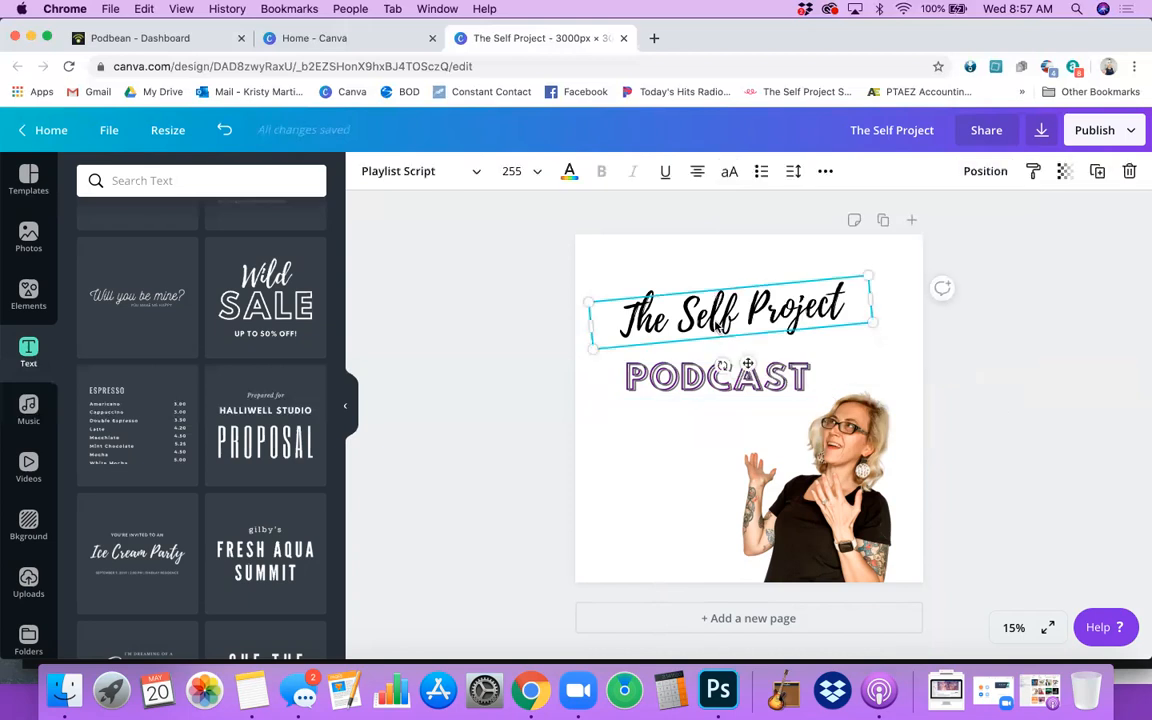
drag(714, 300, 714, 326)
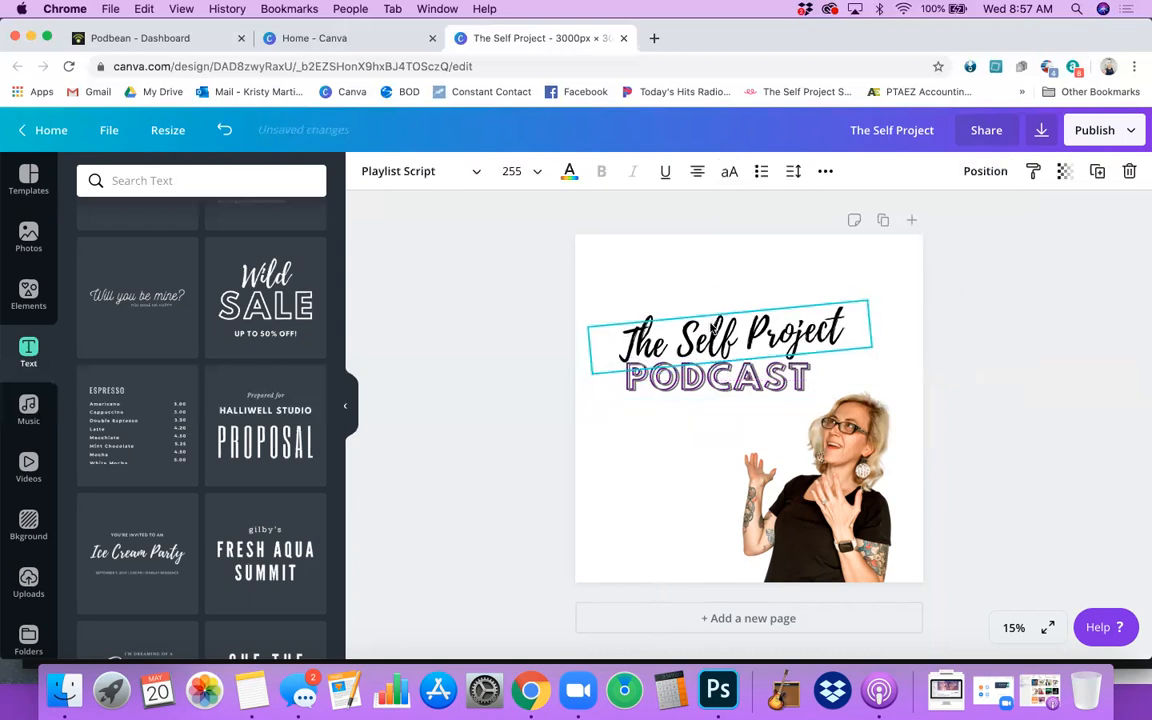
Group "The Self Project", the gray "PODCAST" and the cut-out photo, and move the group up to the page's upper edge
shift+click(808, 381)
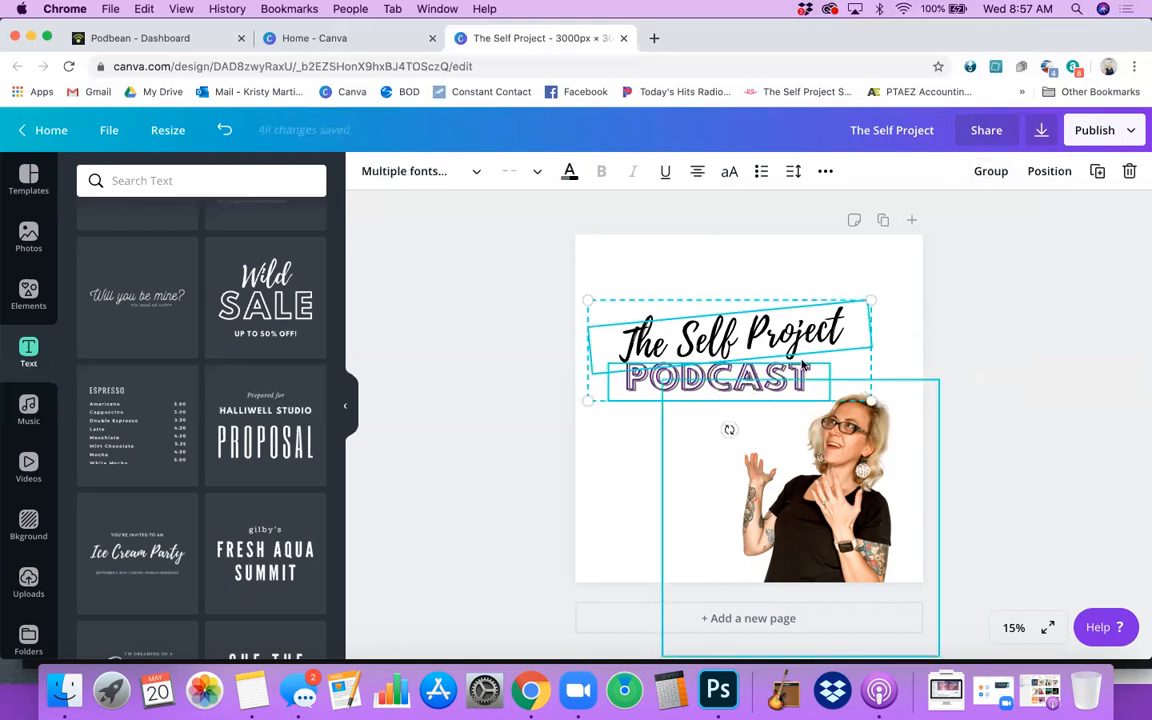
click(942, 313)
click(803, 328)
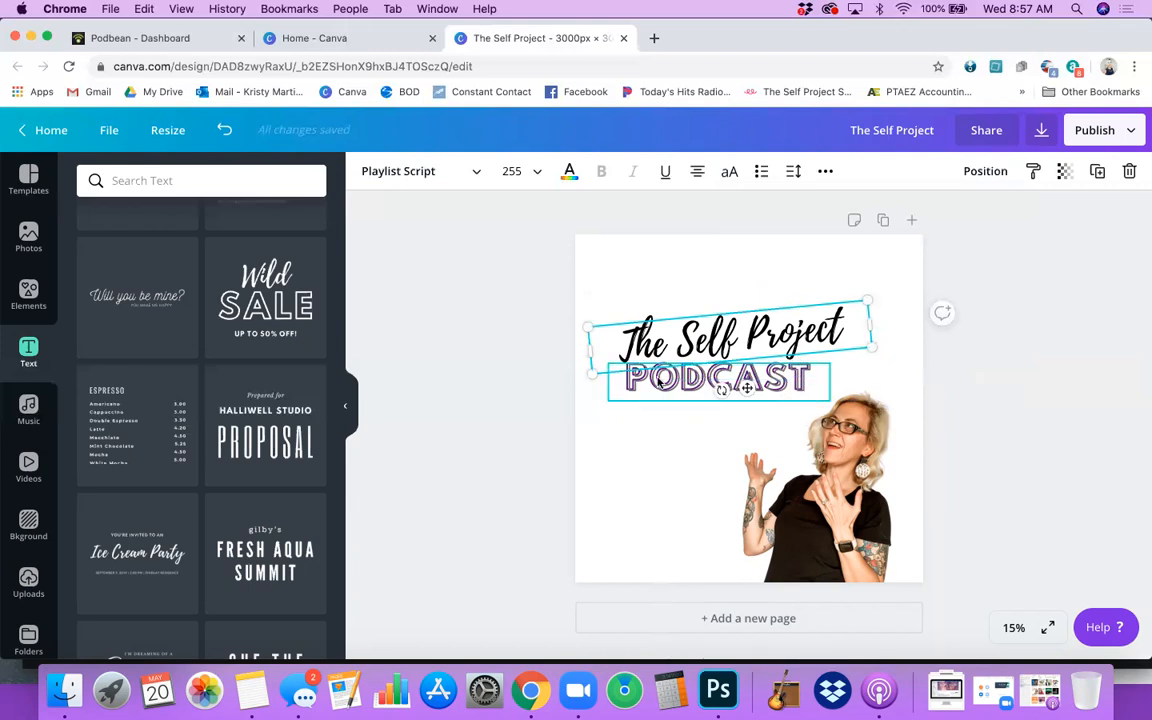
shift+click(762, 375)
shift+click(845, 497)
click(993, 170)
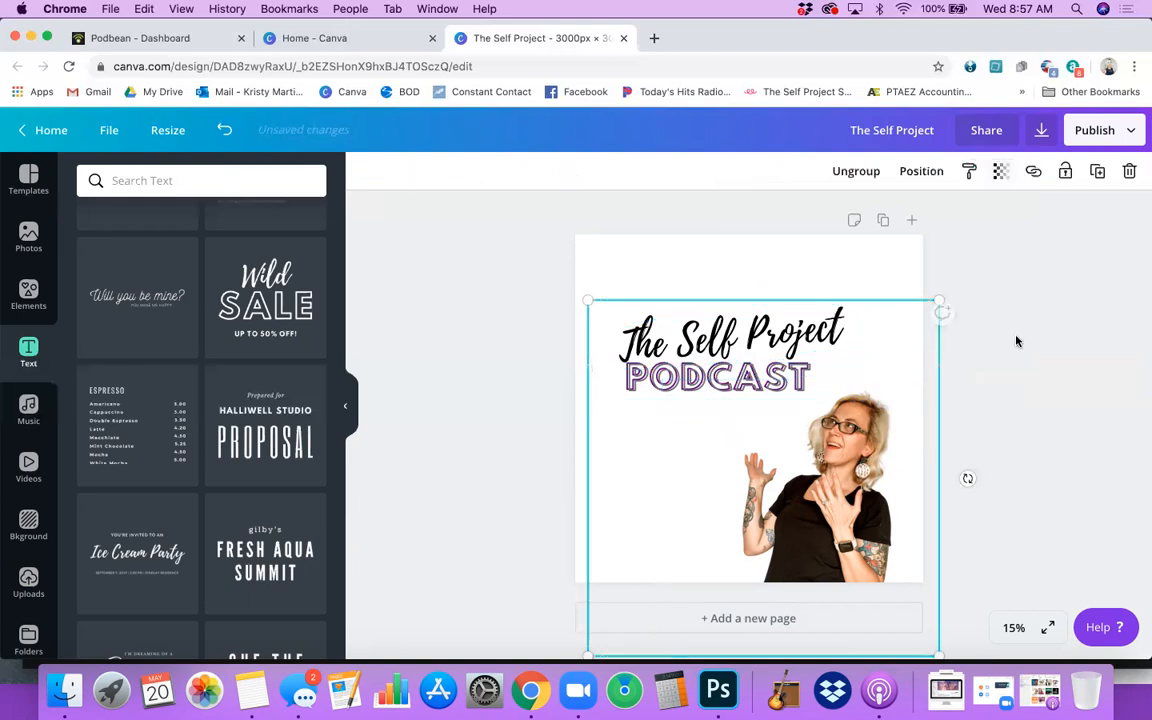
drag(793, 462, 786, 385)
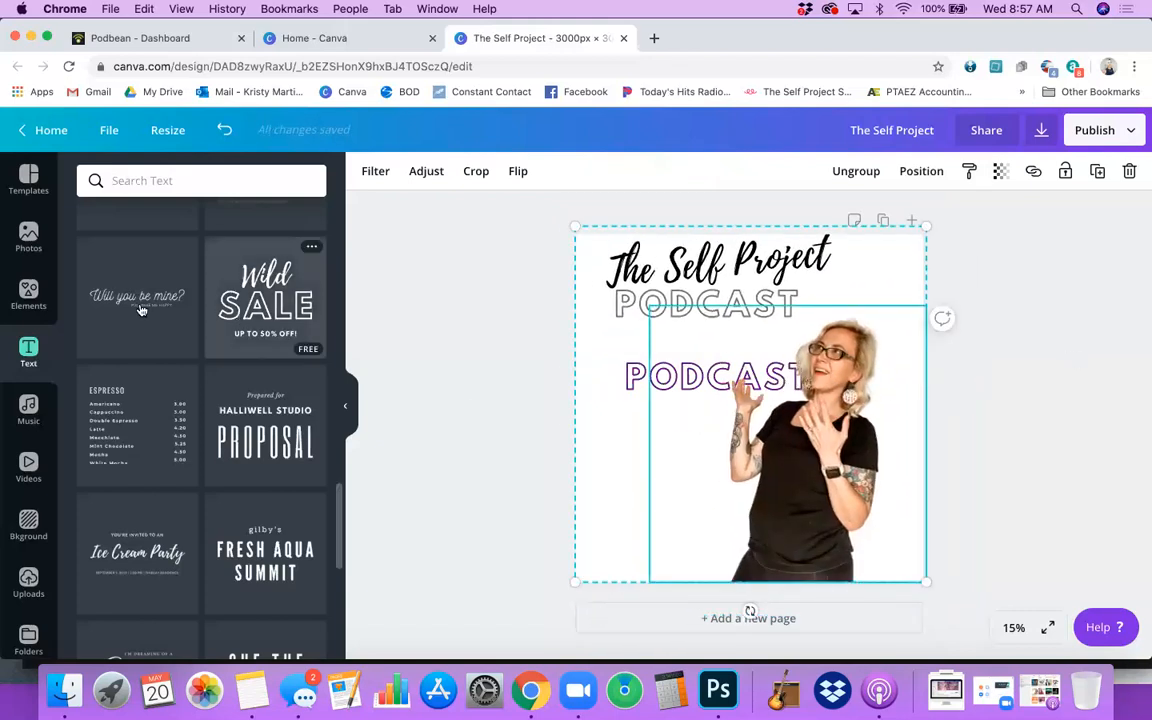
Browse the design elements as far as the gradients and delete the cut-out photo from the group
click(30, 299)
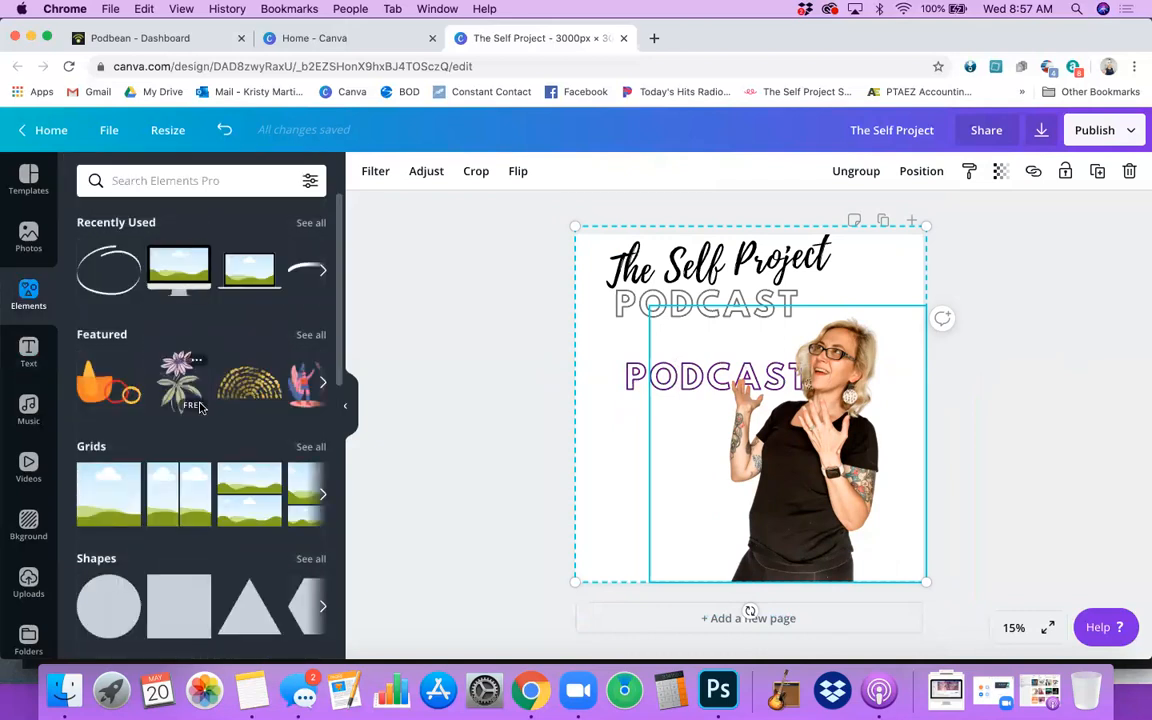
scroll(200, 430, down, 5)
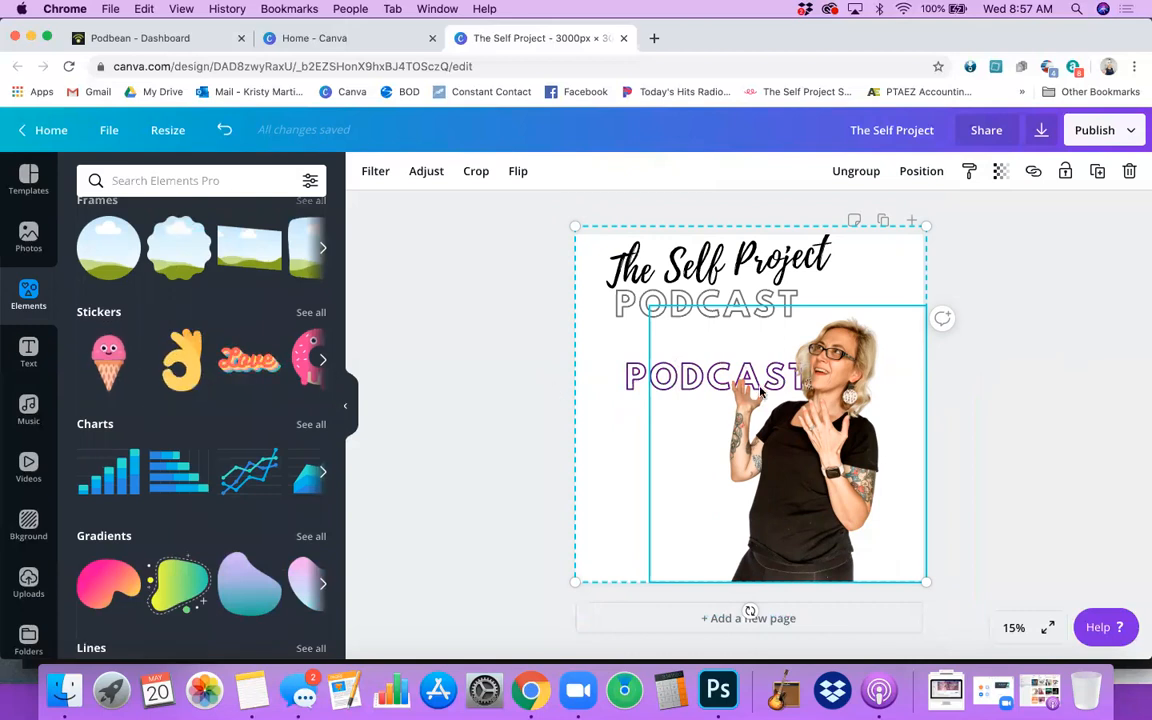
key(Delete)
Try a pink-to-orange gradient blob enlarged across the page's lower half, and delete it
click(84, 597)
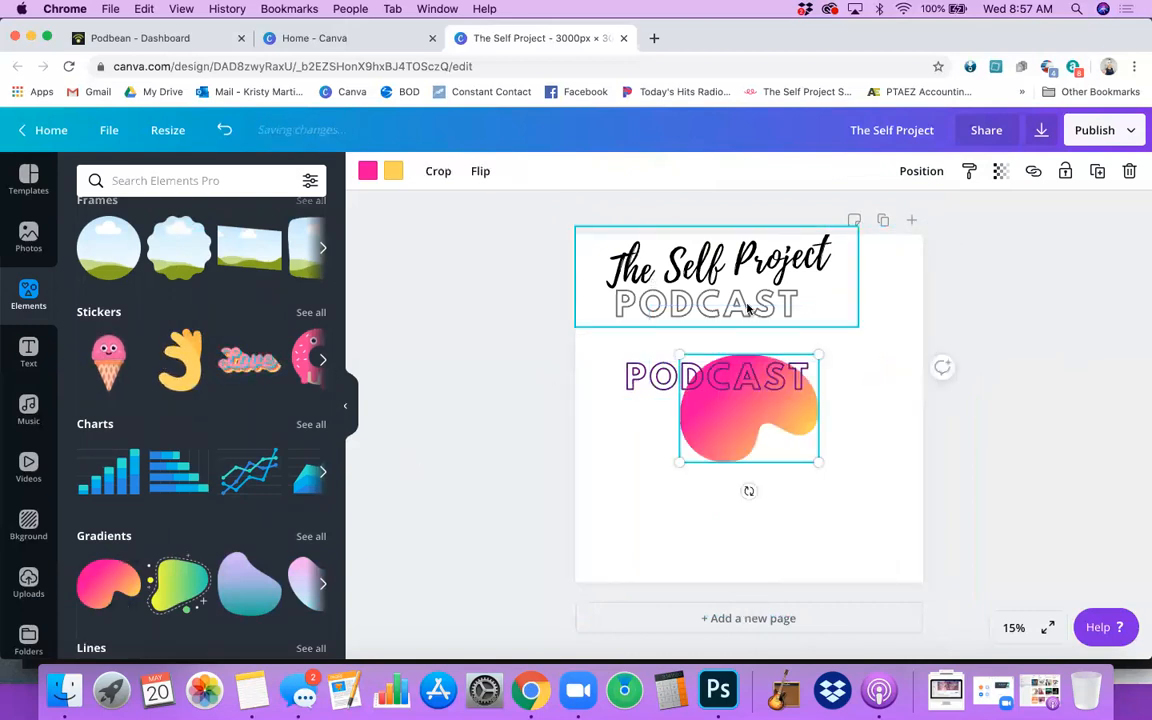
drag(818, 462, 950, 560)
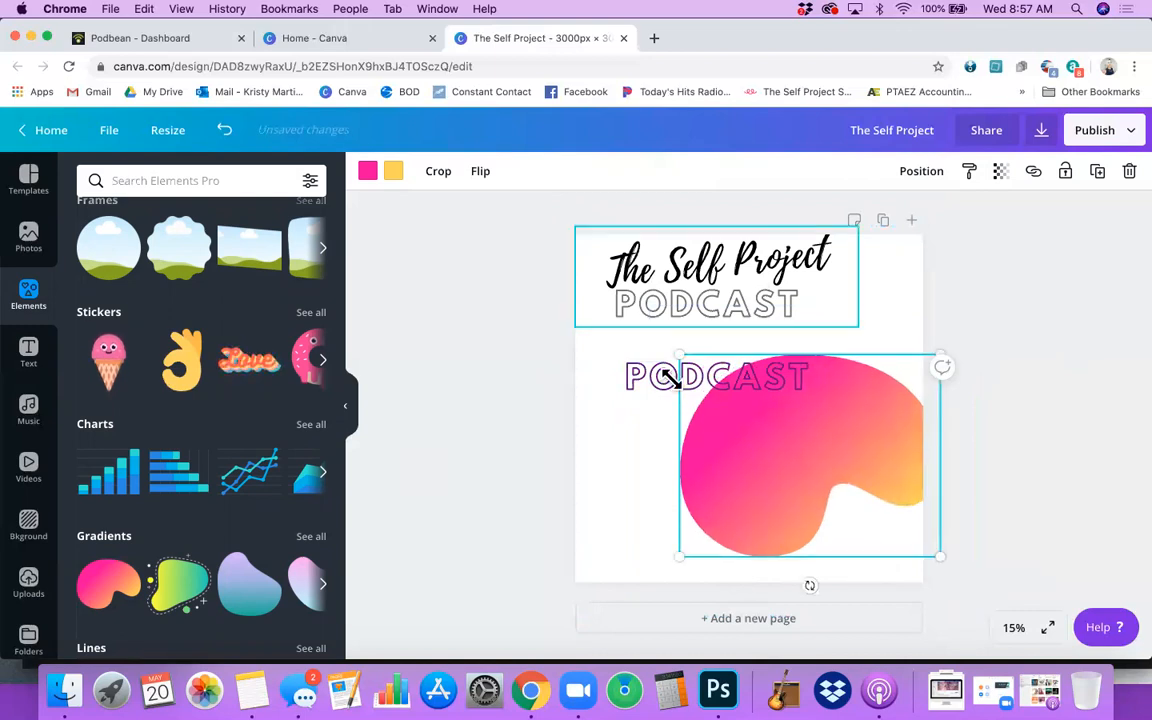
key(Delete)
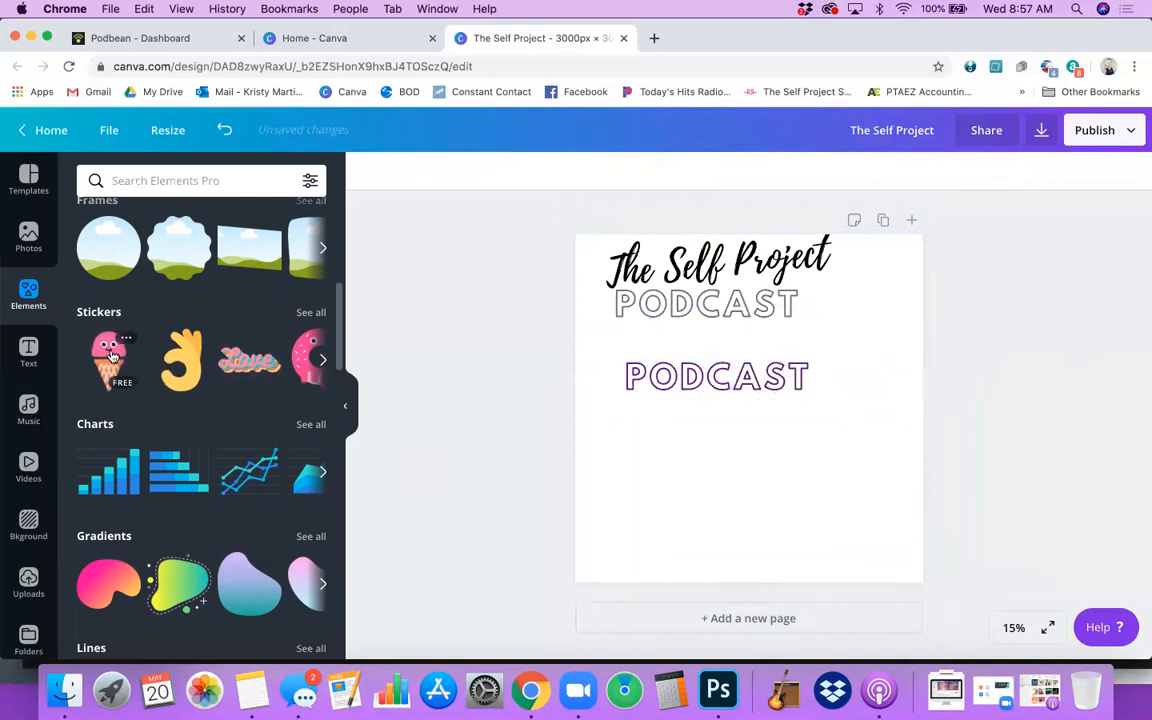
Try the seated doctor illustration from the Coronavirus collection, enlarged over the page's lower half and shifted slightly up and left
scroll(203, 487, down, 5)
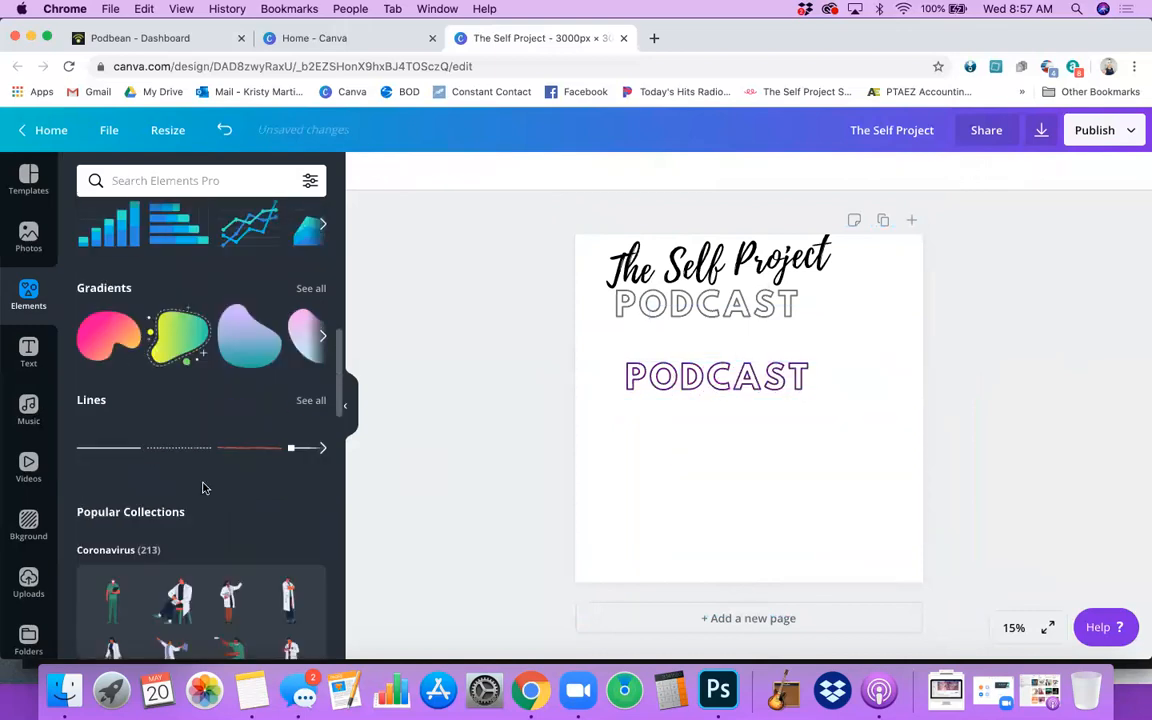
click(178, 600)
drag(797, 482, 913, 565)
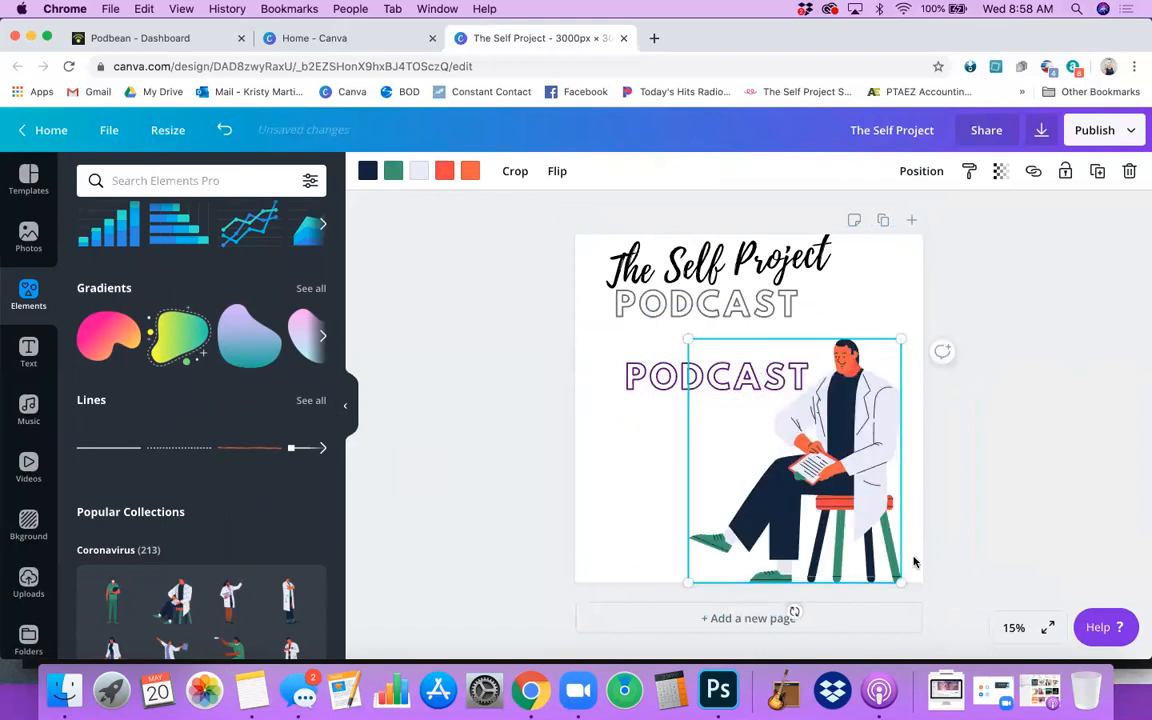
drag(720, 459, 698, 439)
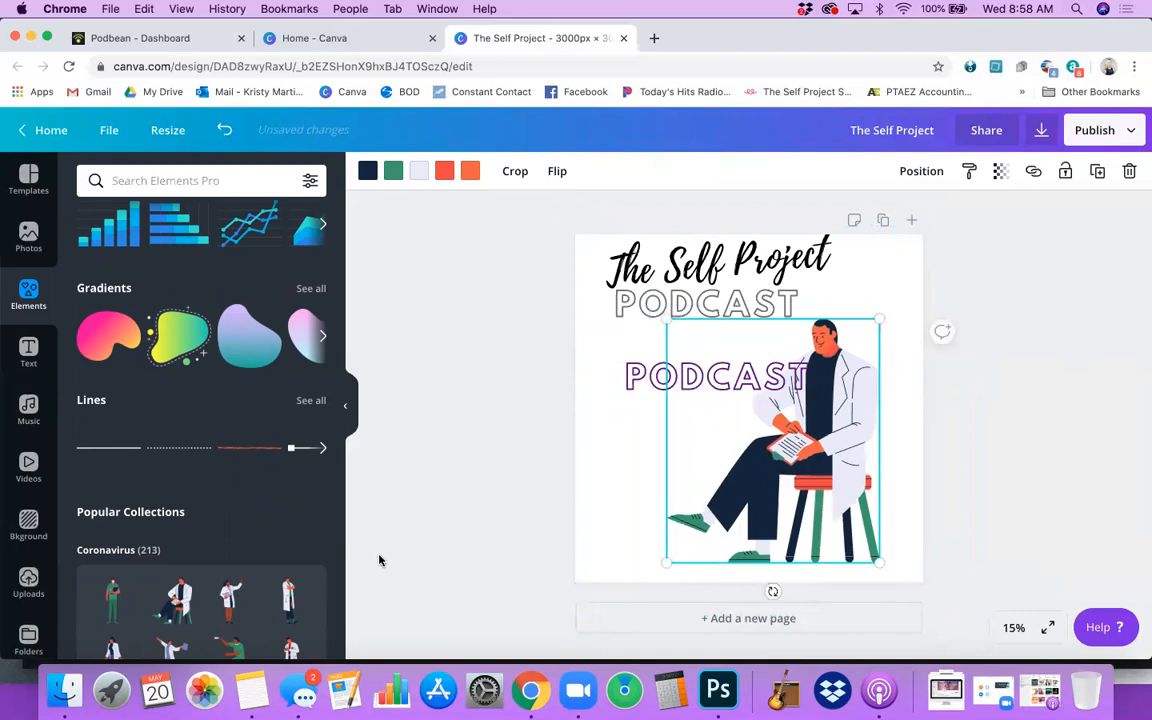
Try the crab from the Zodiac Symbols collection below the purple "PODCAST", deleting both the doctor illustration and the crab
scroll(233, 555, down, 5)
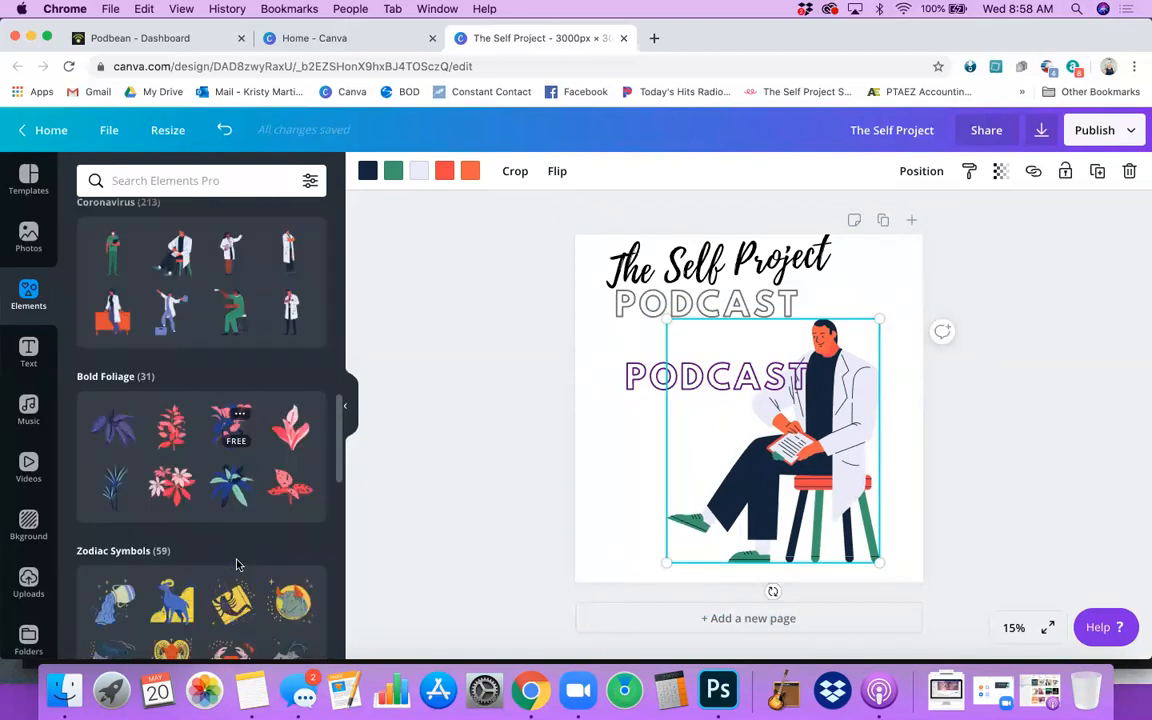
scroll(237, 563, down, 3)
scroll(268, 459, down, 3)
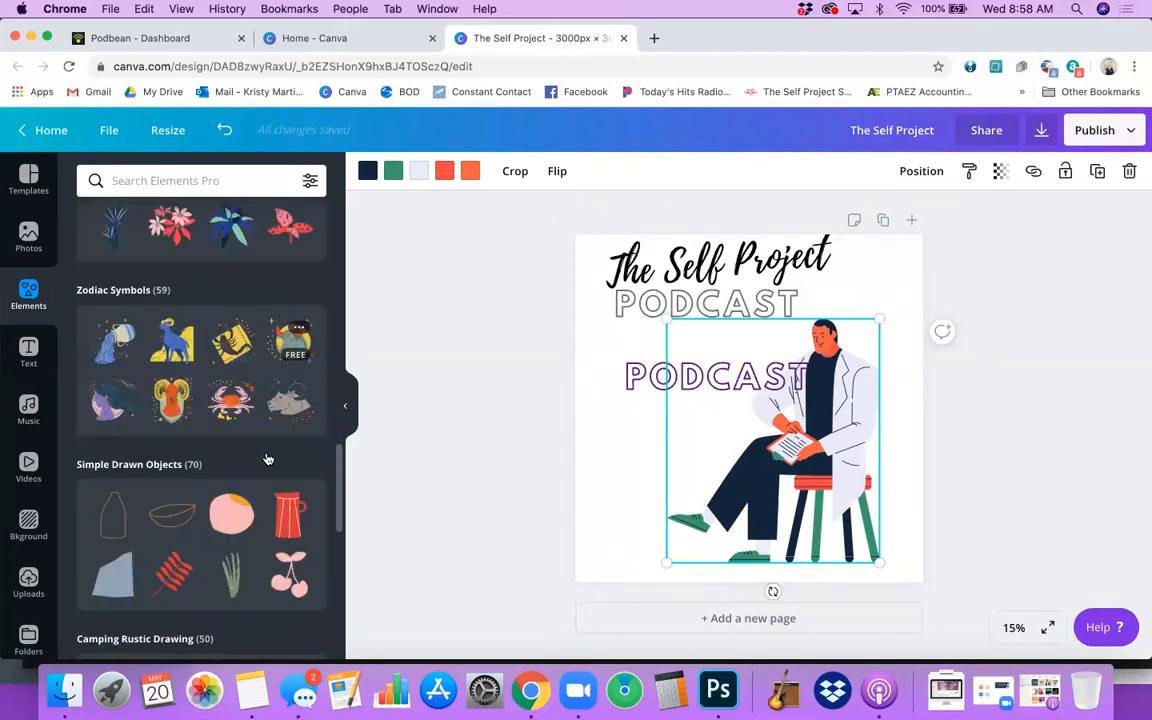
click(232, 372)
click(817, 519)
key(Delete)
click(783, 430)
drag(783, 430, 798, 492)
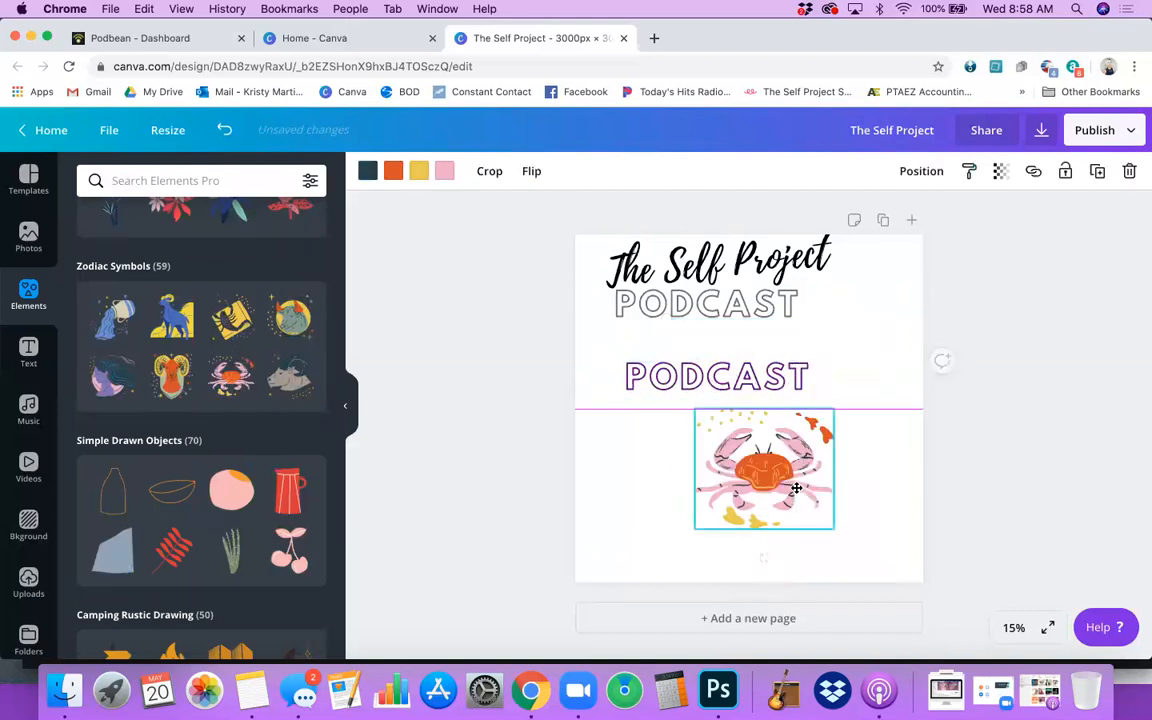
key(Delete)
Clear the page by deleting the purple "PODCAST", "The Self Project" and the gray "PODCAST"
scroll(247, 404, down, 6)
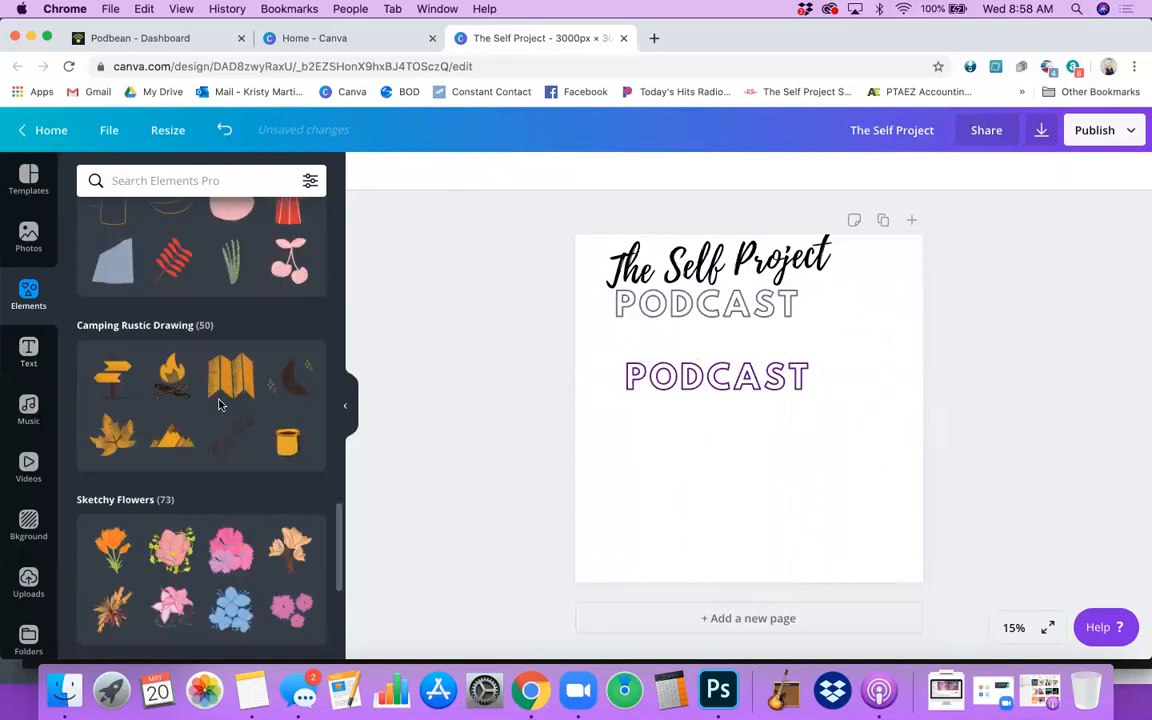
click(738, 373)
key(Delete)
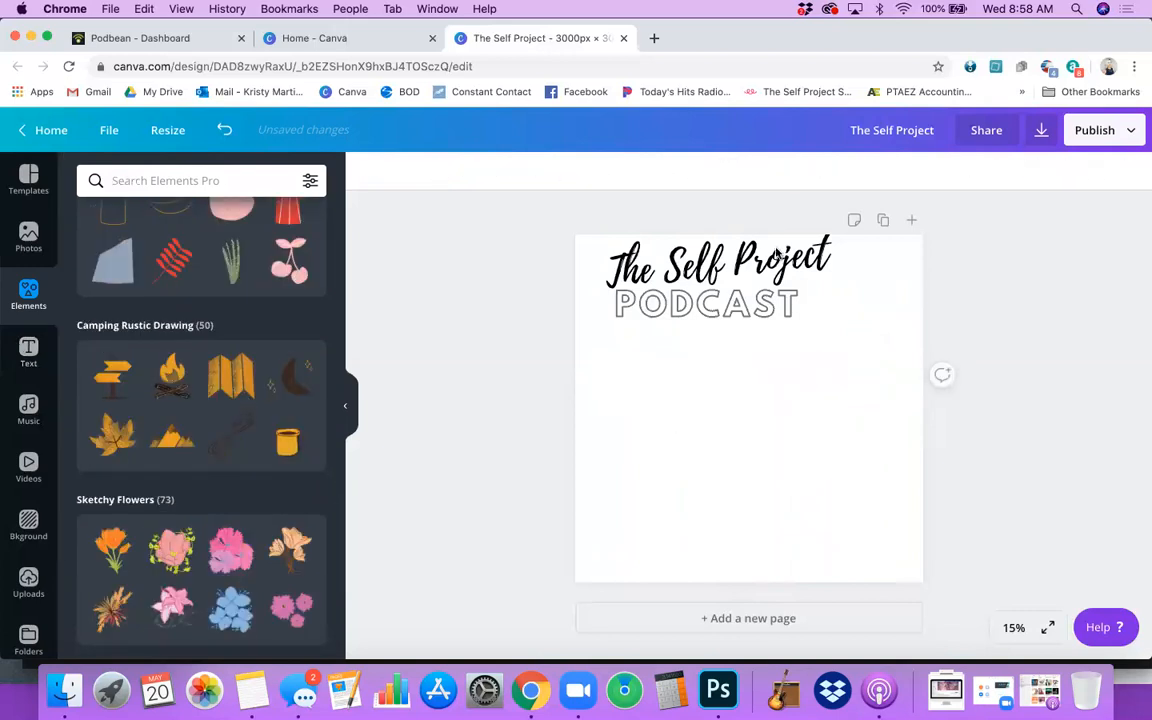
click(776, 255)
key(Delete)
click(750, 292)
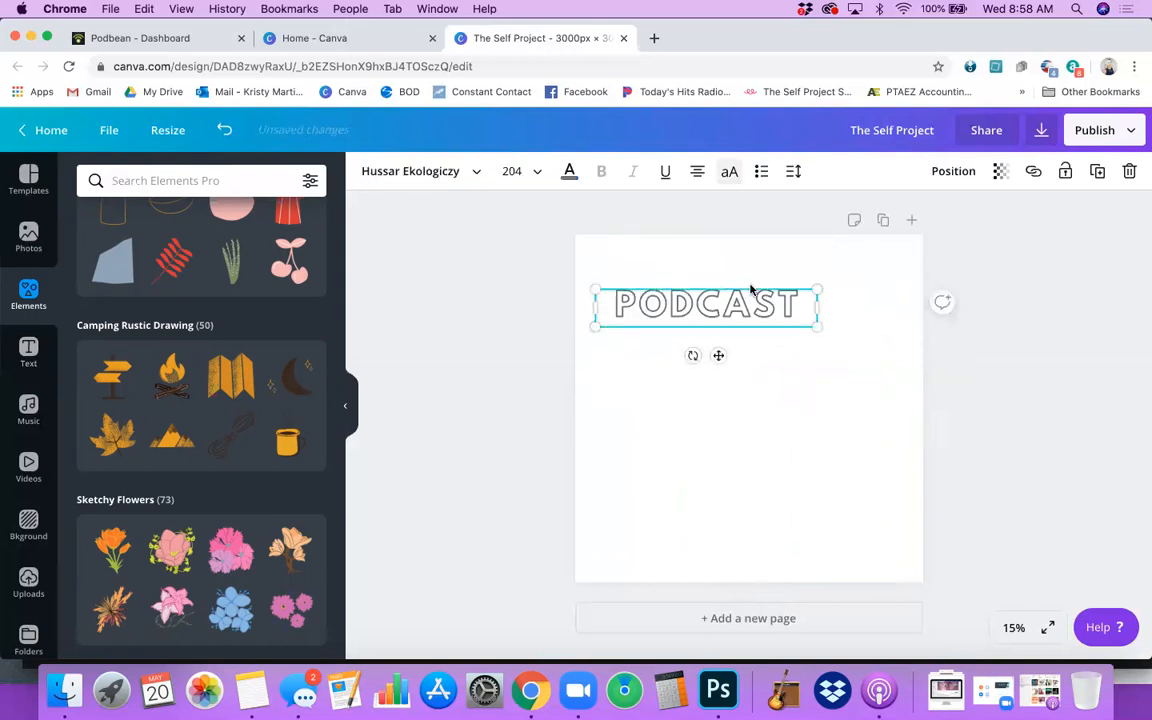
key(Delete)
Place the uploaded portrait photo of the smiling woman against a green backdrop and make it fill the whole page
click(28, 583)
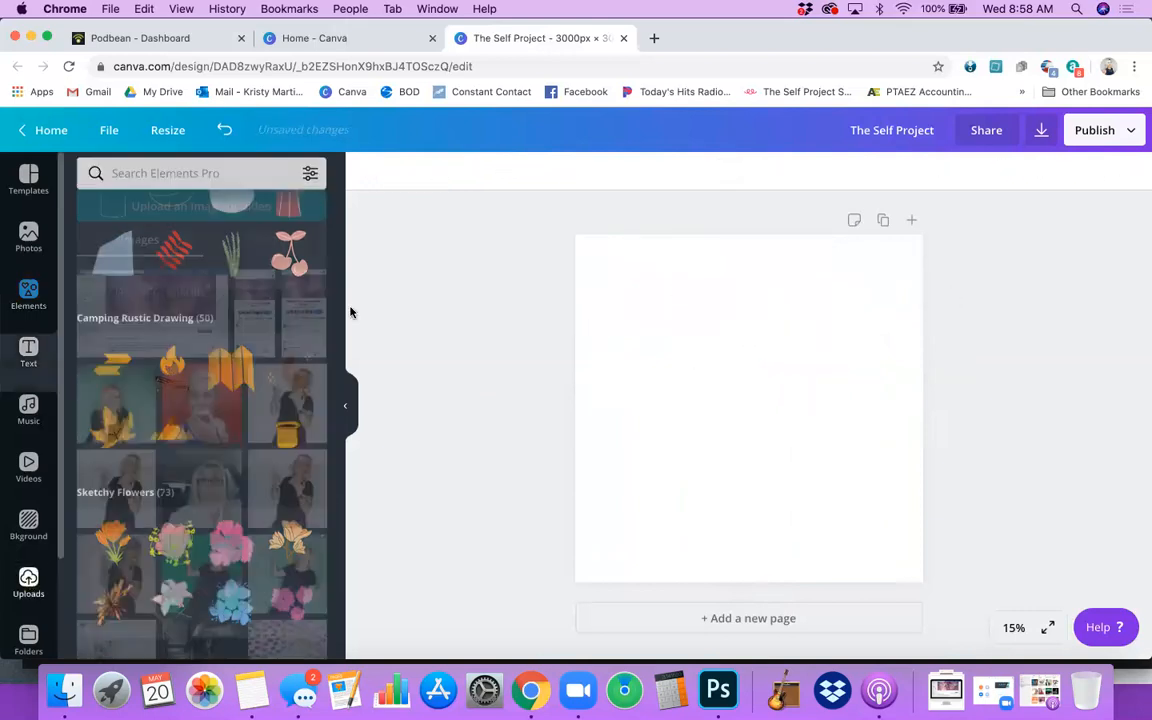
click(116, 379)
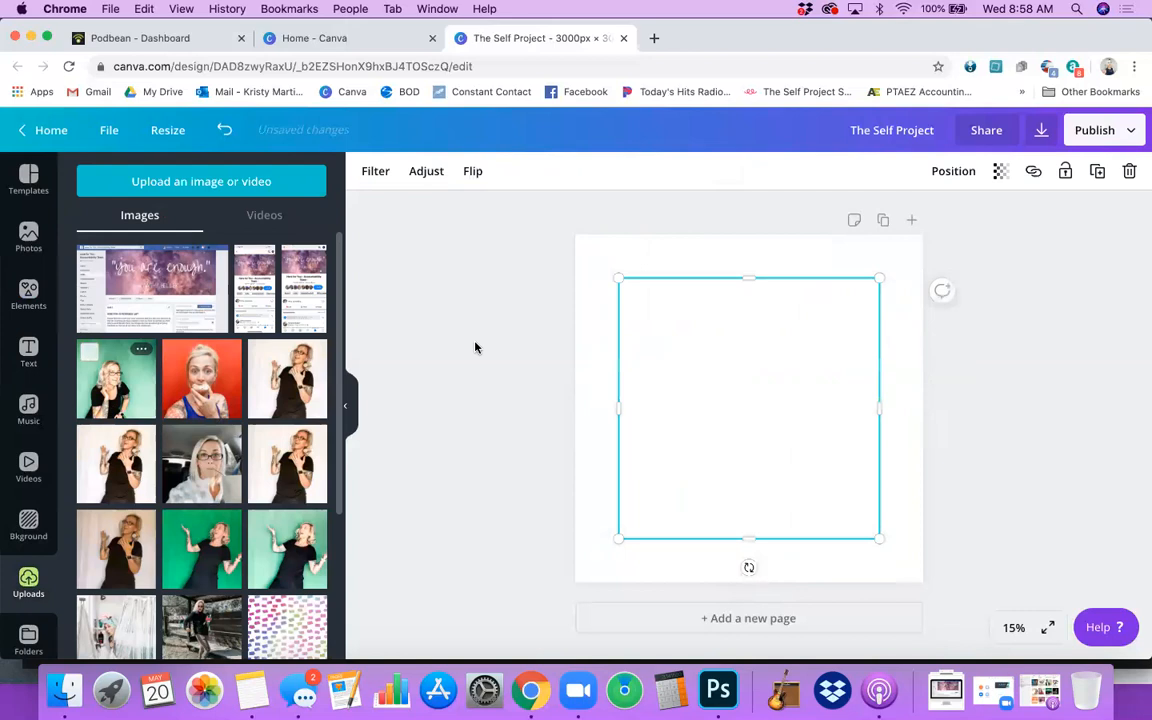
drag(607, 267, 562, 242)
drag(883, 545, 922, 583)
click(998, 238)
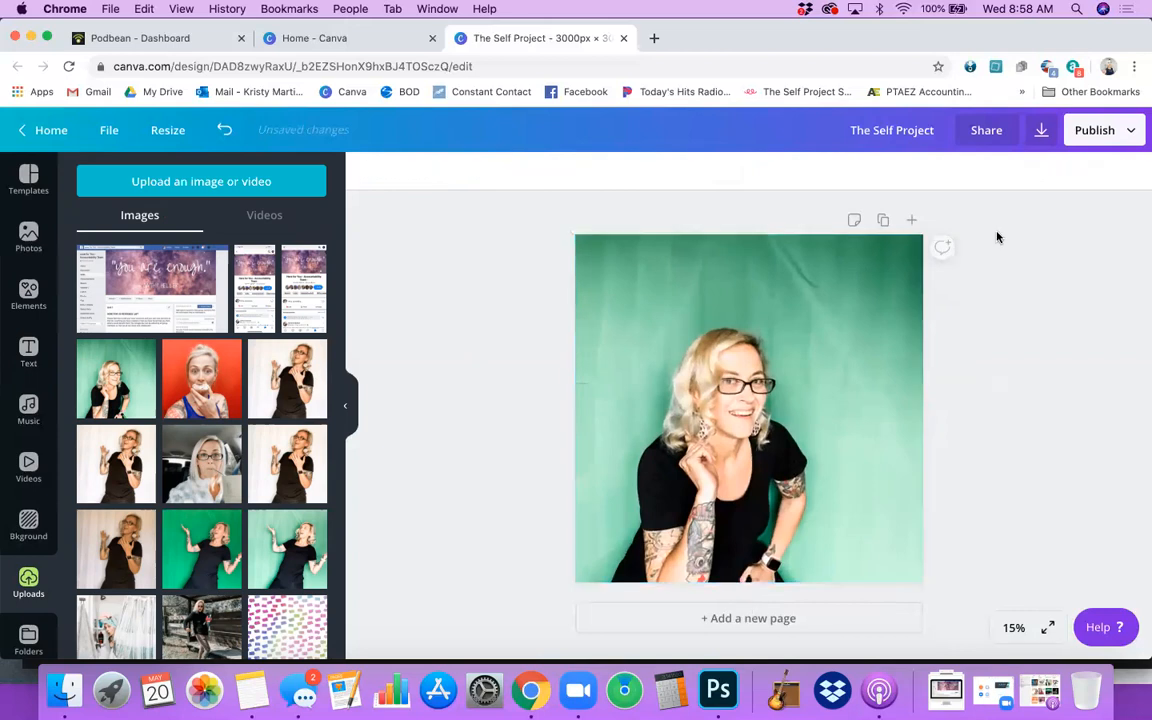
Set the full-page photo's transparency to 50
click(852, 299)
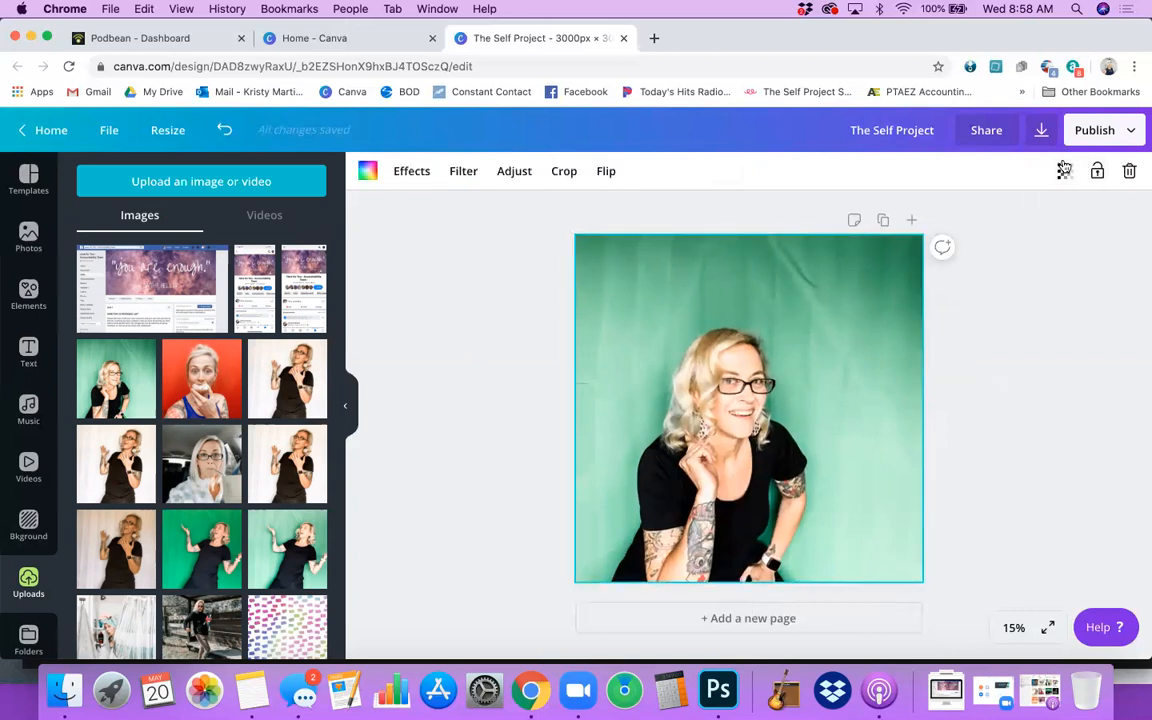
click(1064, 170)
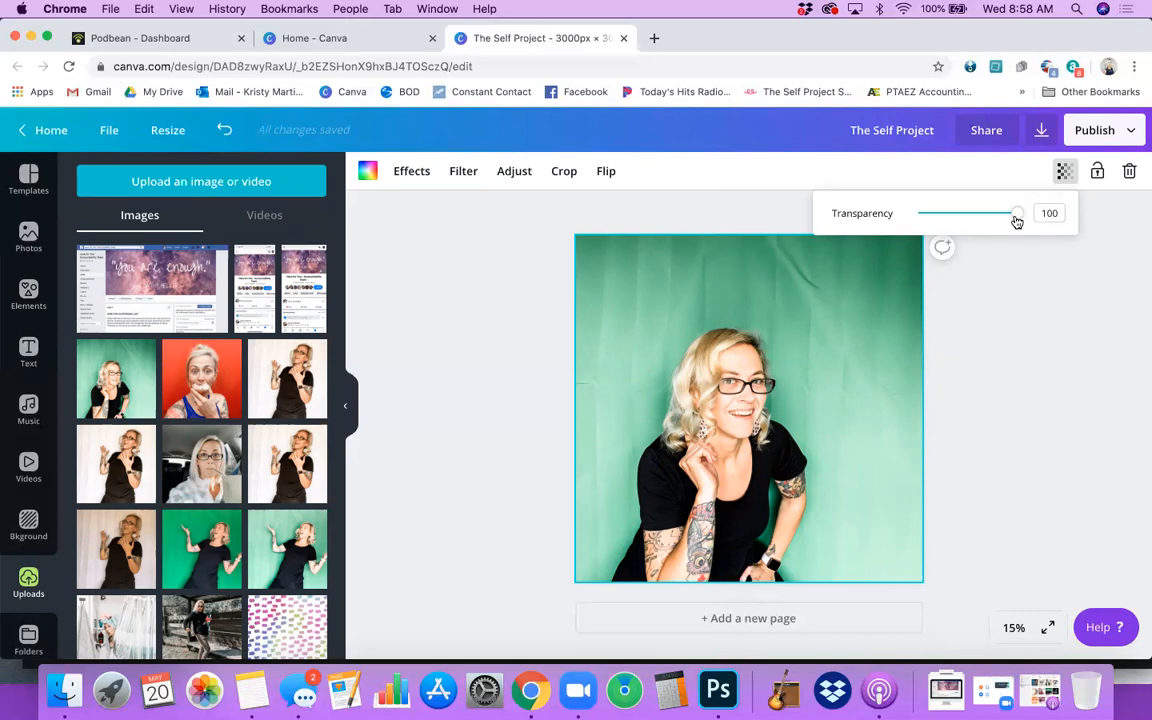
drag(1016, 221, 968, 225)
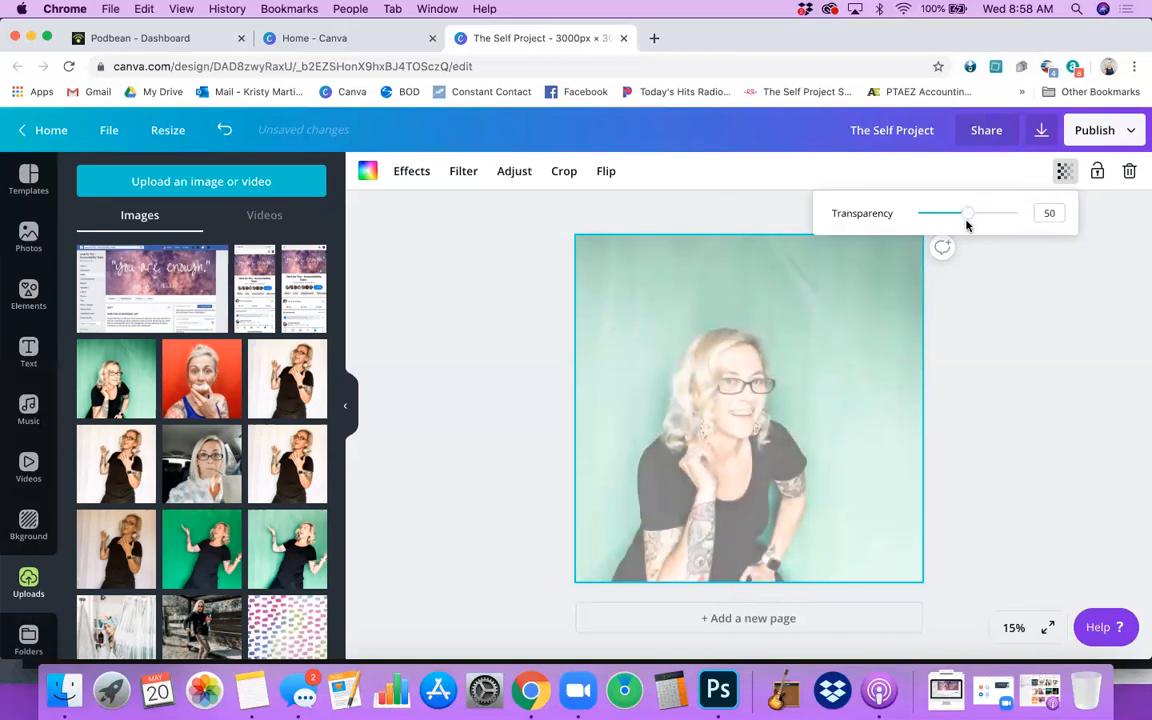
click(1035, 360)
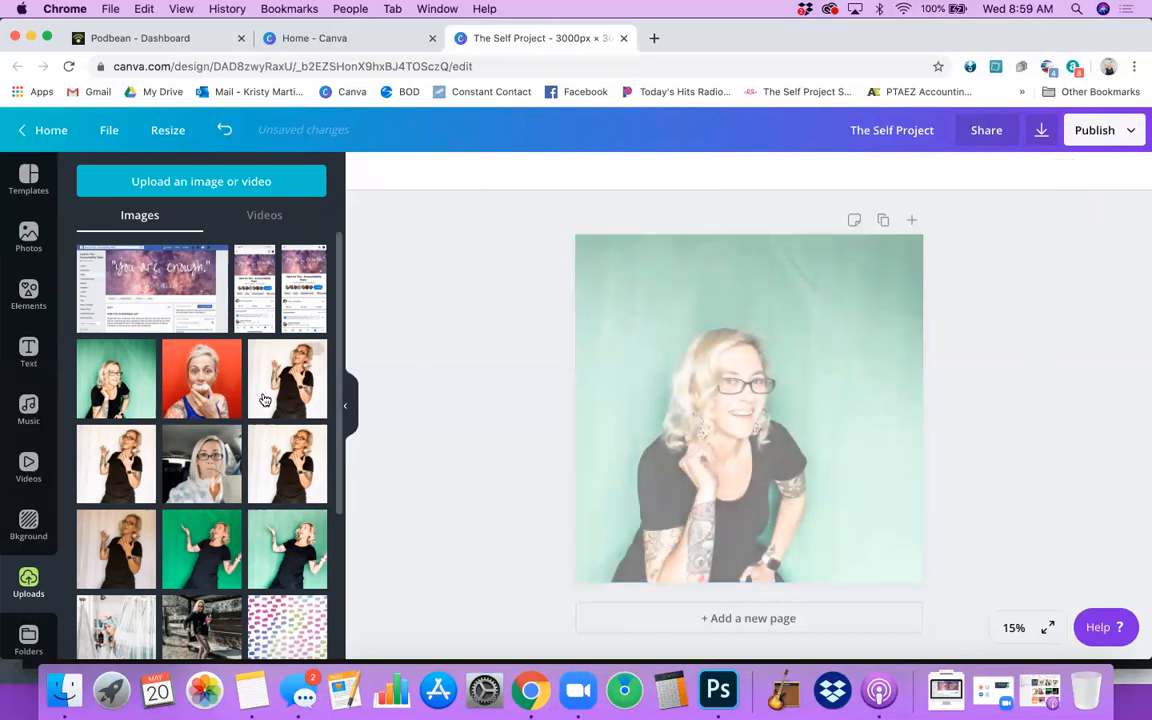
Add a square shape on top of the photo and color it with the black brand color
click(30, 352)
click(29, 292)
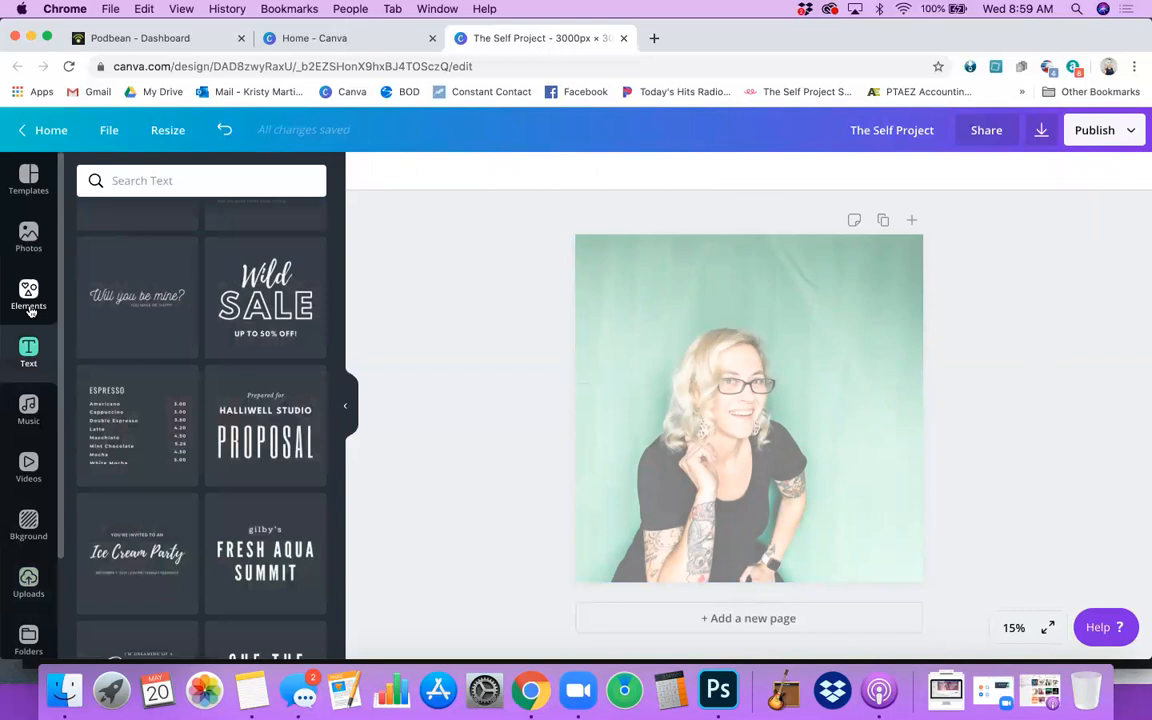
scroll(215, 350, up, 15)
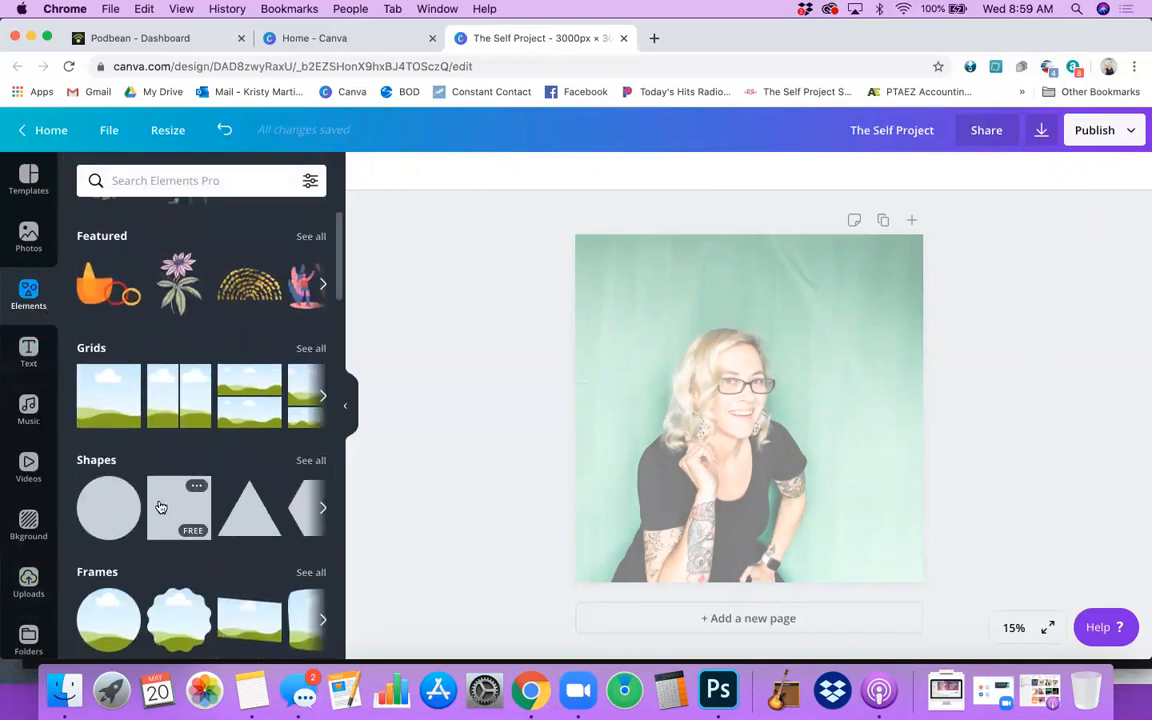
click(161, 507)
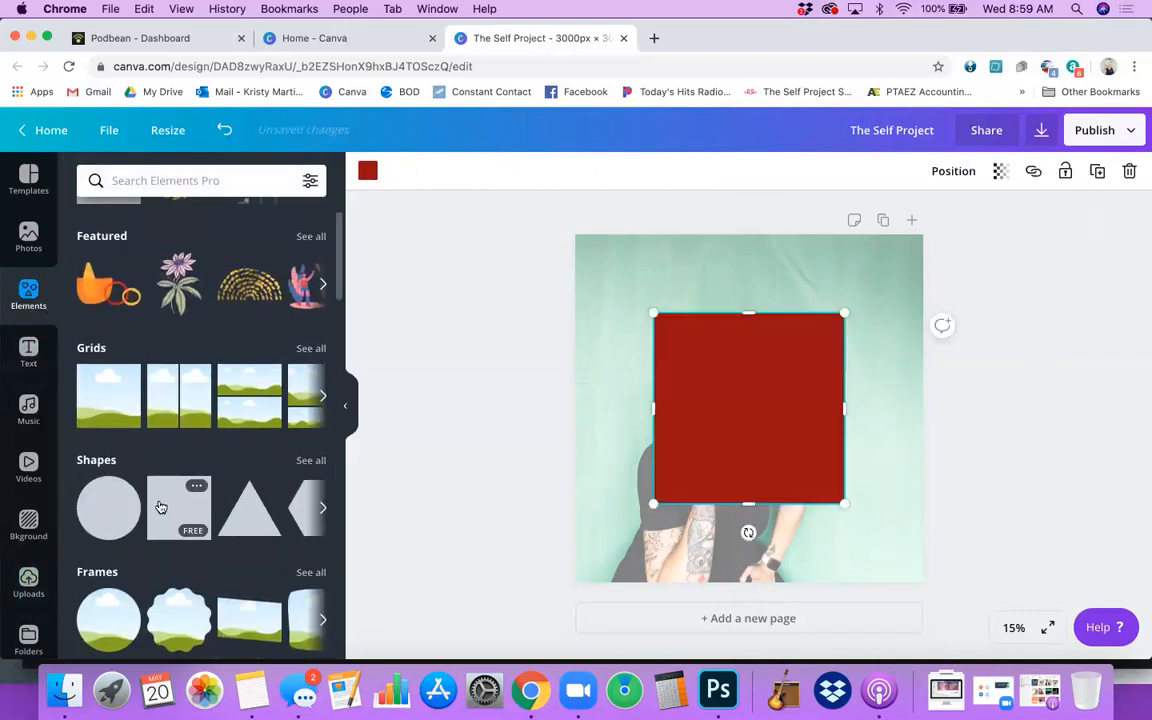
click(368, 172)
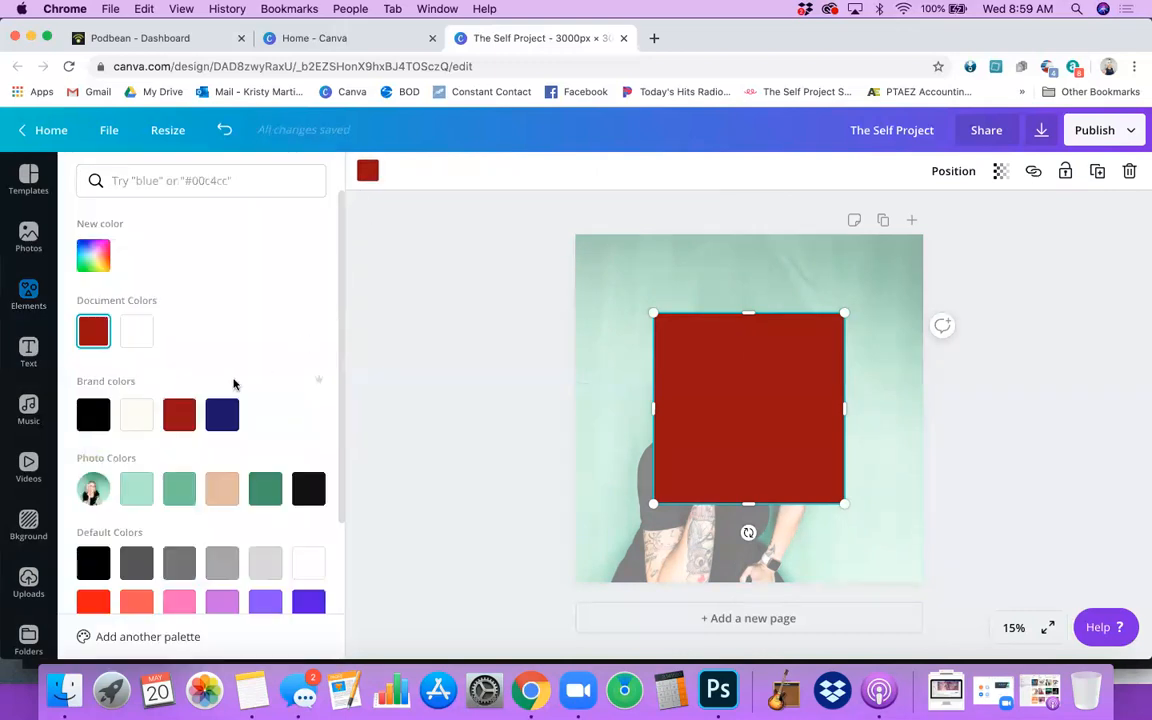
click(104, 415)
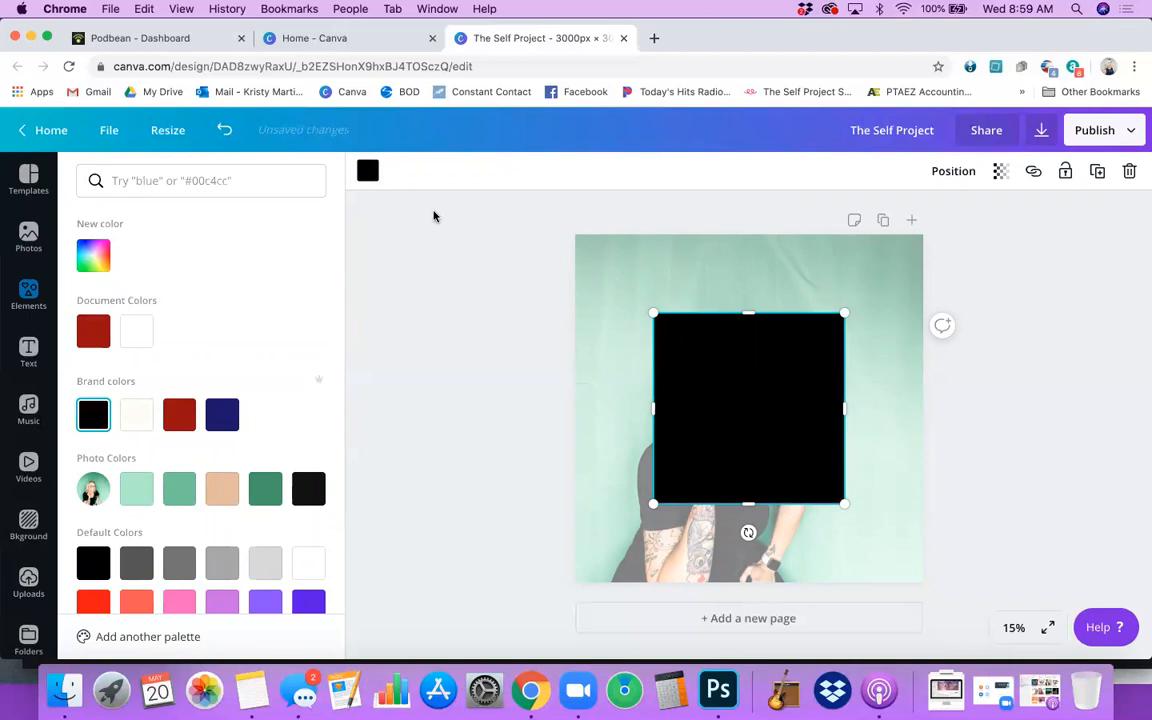
click(368, 172)
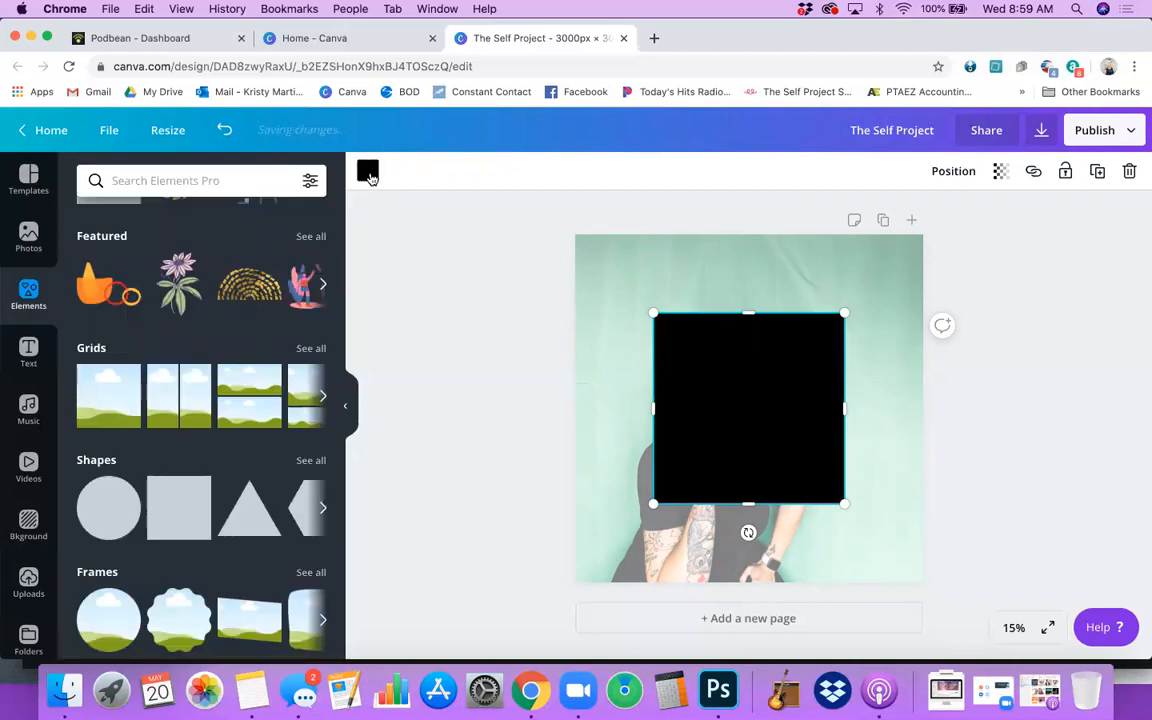
click(368, 172)
click(368, 172)
Stretch the black square to the full page width, flatten it into a band, and move it up near the page's upper edge
drag(650, 410, 575, 408)
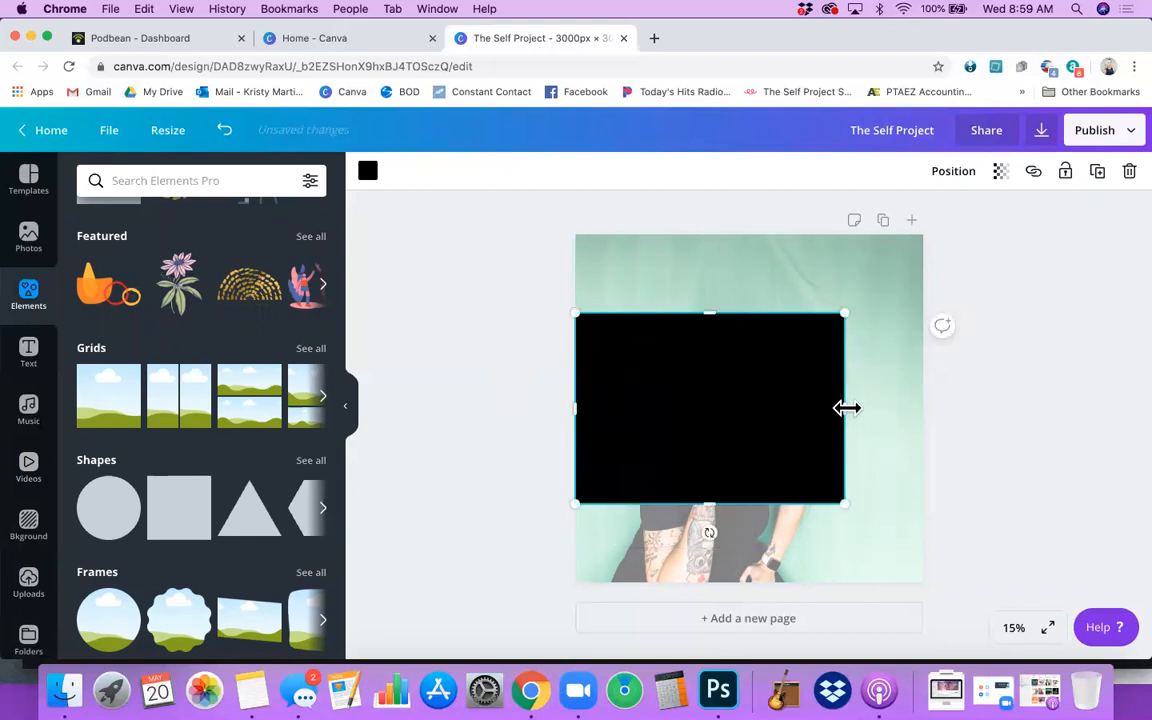
drag(908, 397, 922, 397)
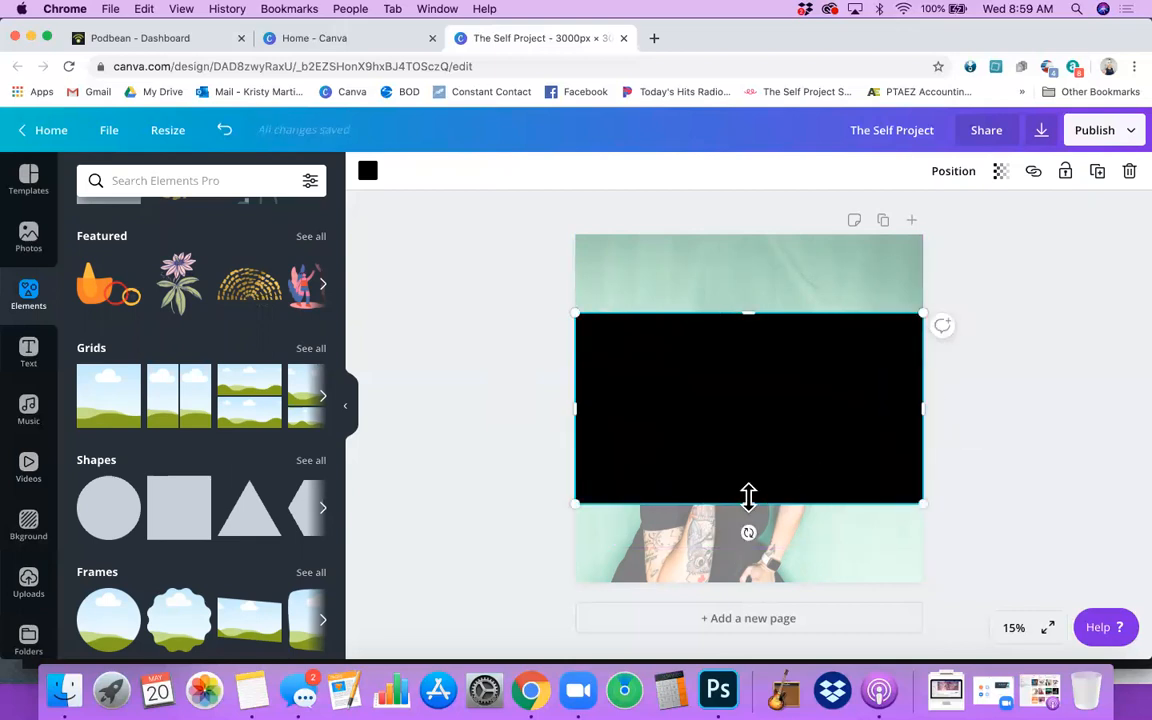
drag(750, 440, 753, 414)
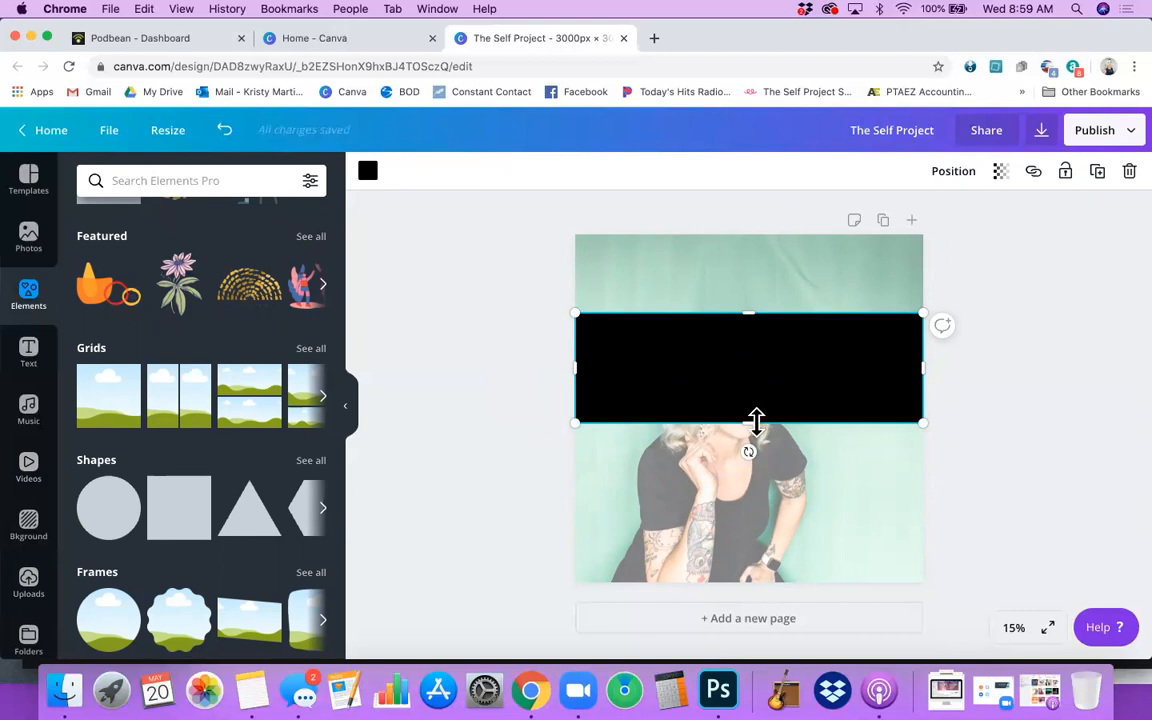
drag(787, 375, 792, 301)
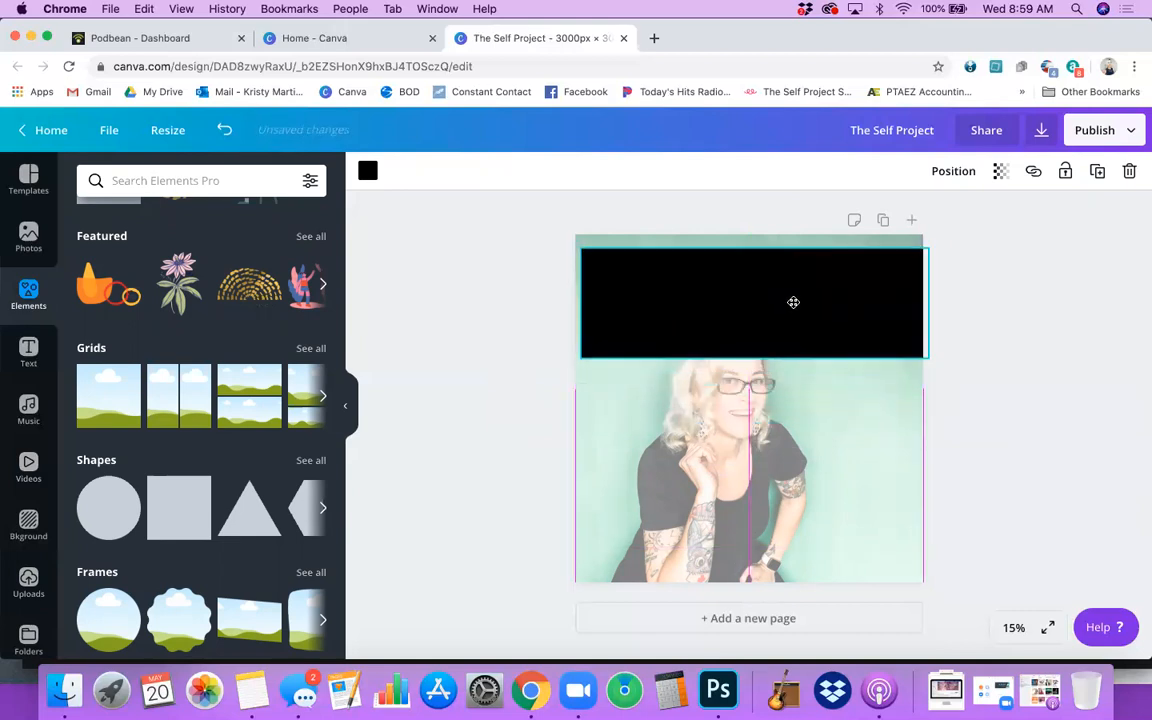
drag(750, 345, 751, 327)
drag(818, 303, 816, 304)
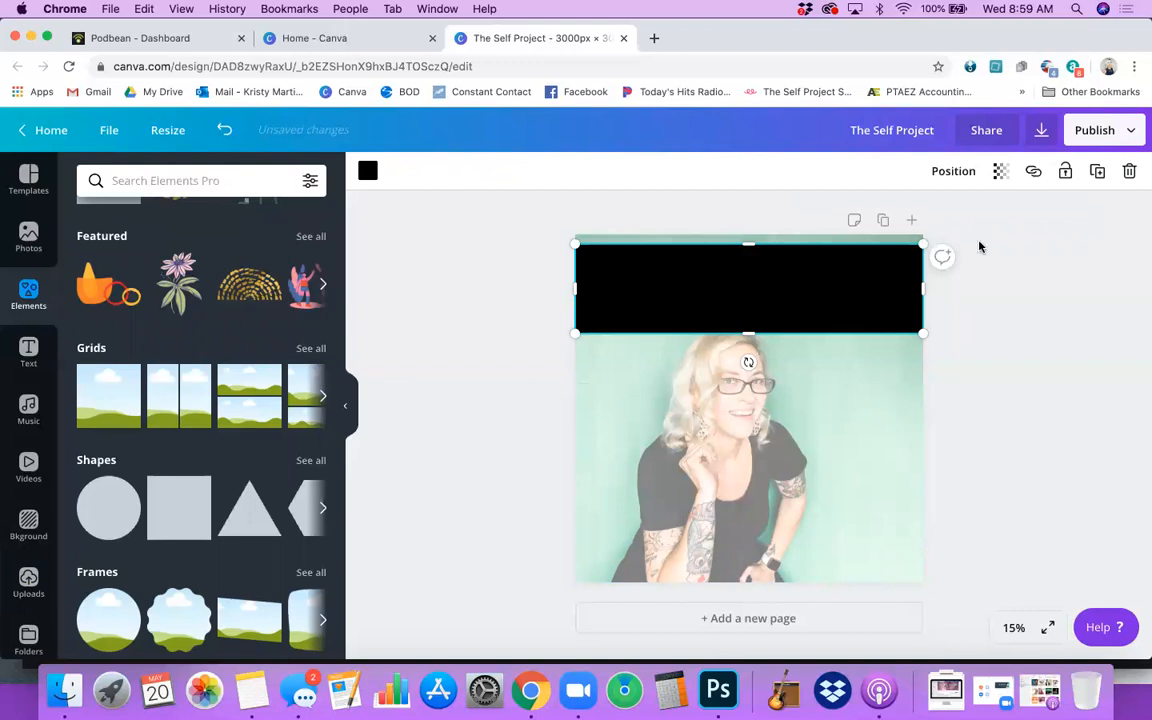
Make the black band semi-transparent and reduce its height so it ends above the woman's head
click(1000, 171)
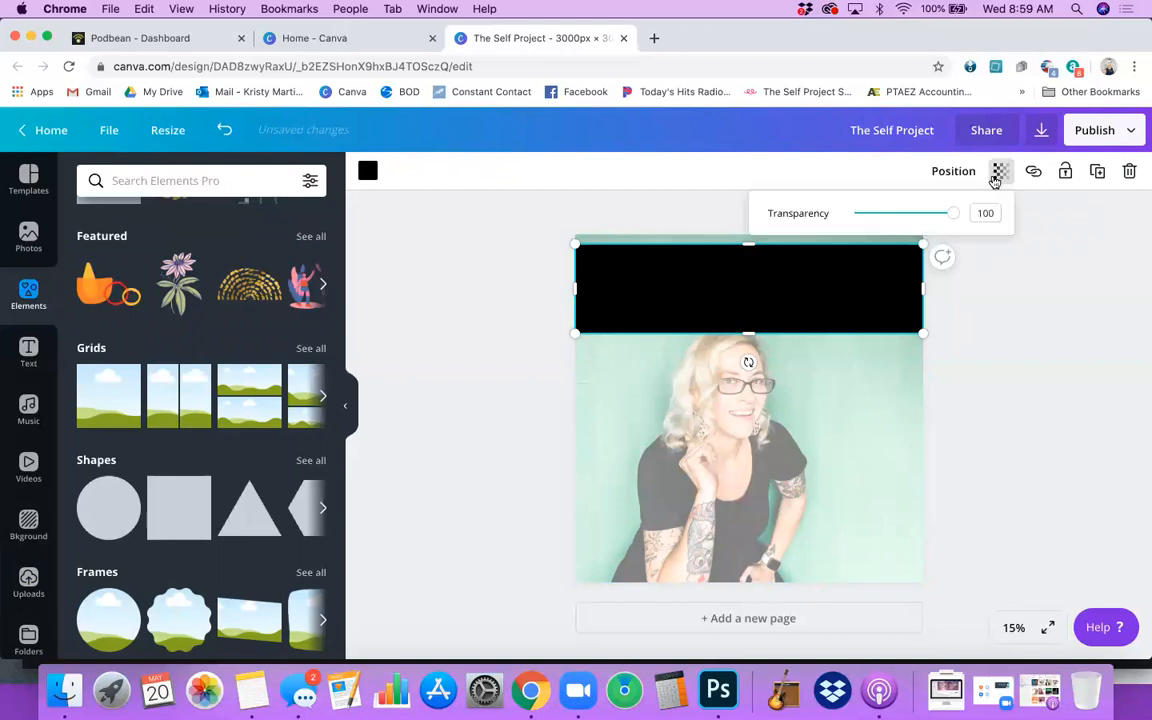
drag(953, 220, 895, 221)
click(982, 342)
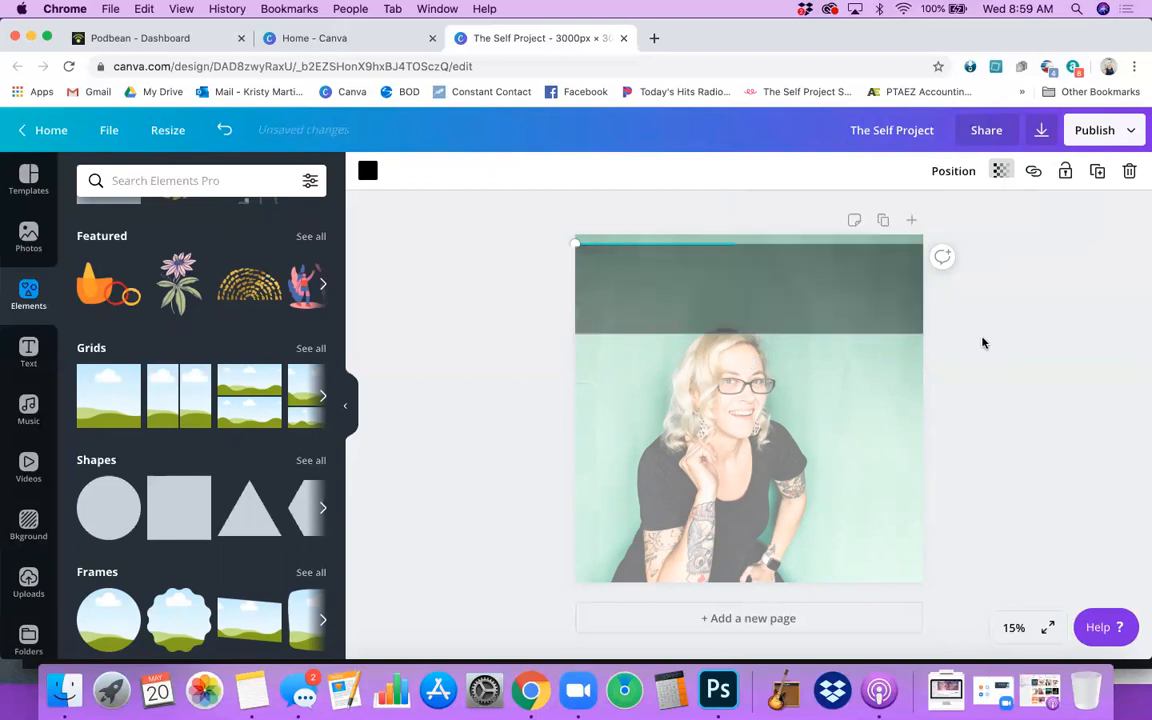
drag(736, 345, 740, 316)
click(958, 443)
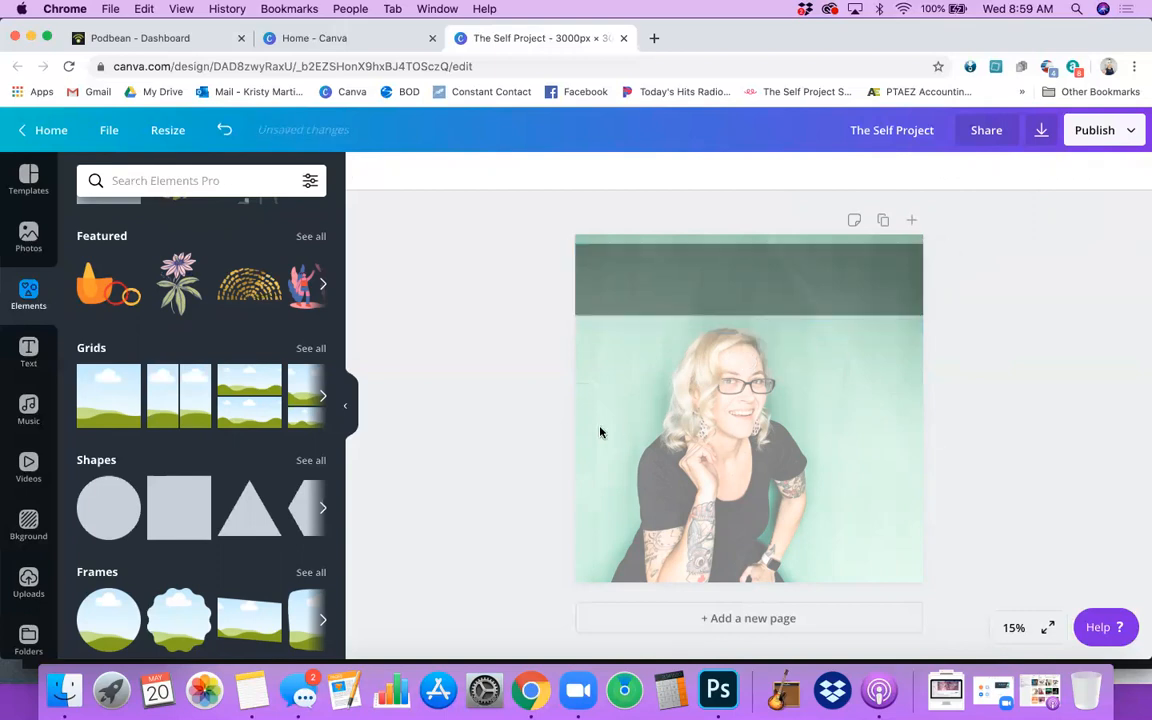
Browse the text combinations and add the brush-script "Merry Christmas!" heading with its small subline to the page
click(28, 365)
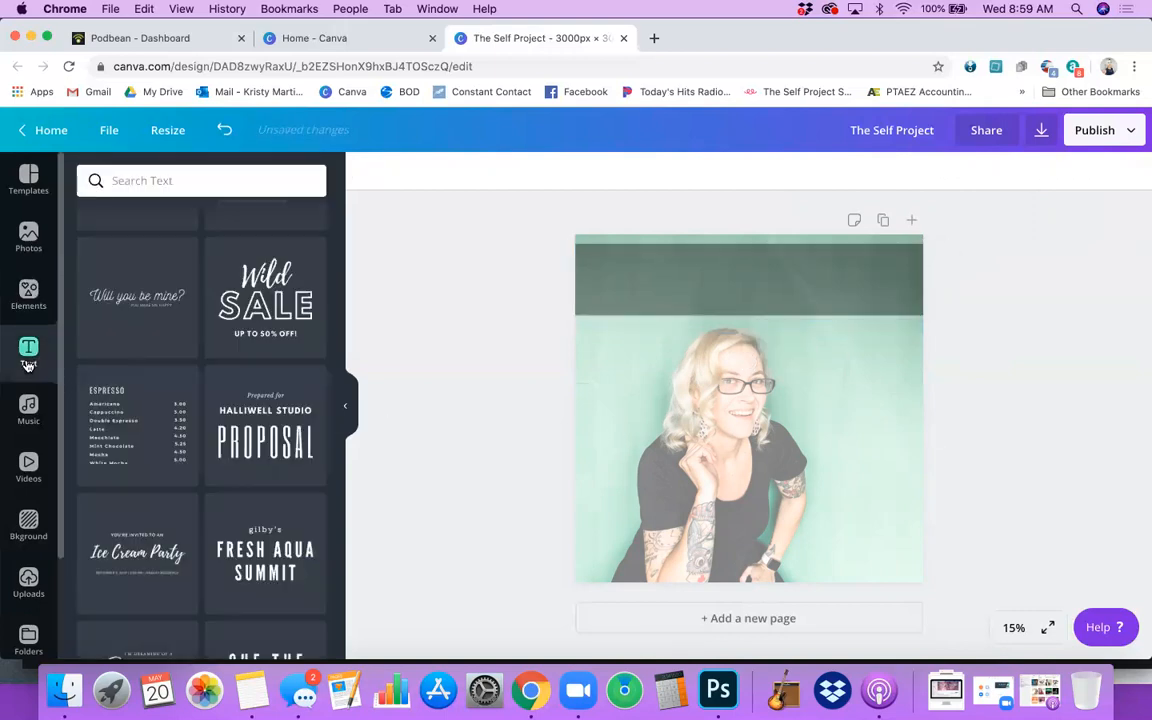
scroll(235, 483, down, 2)
scroll(235, 483, down, 15)
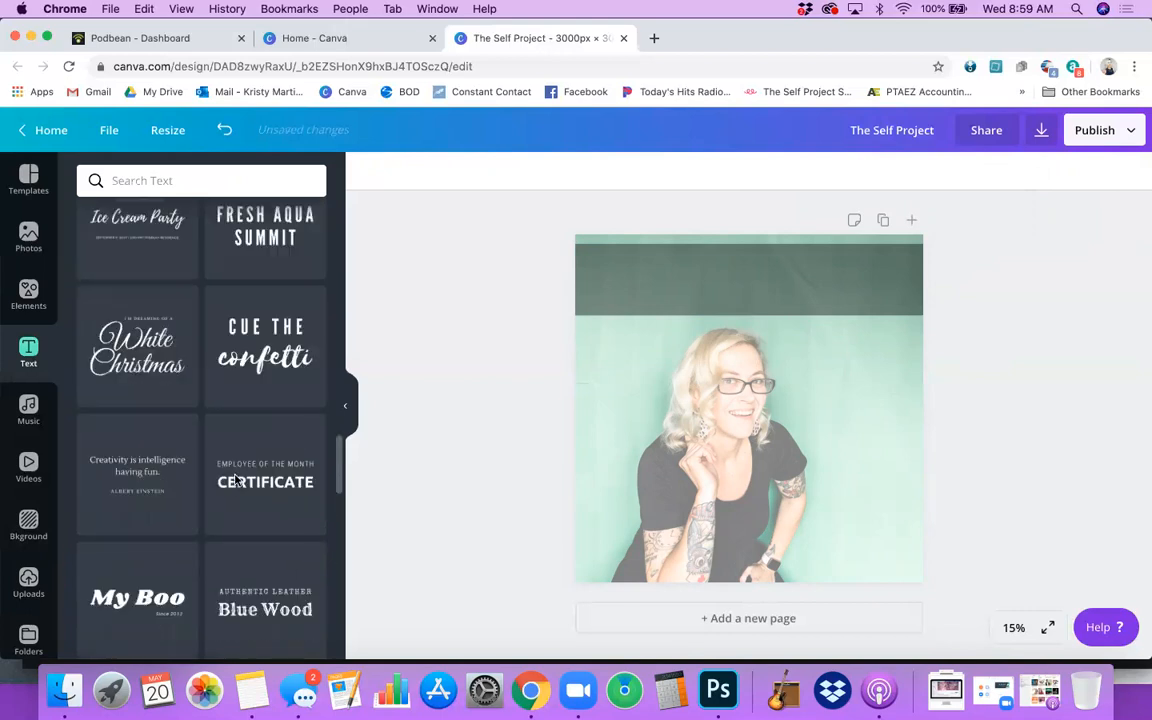
scroll(235, 479, down, 15)
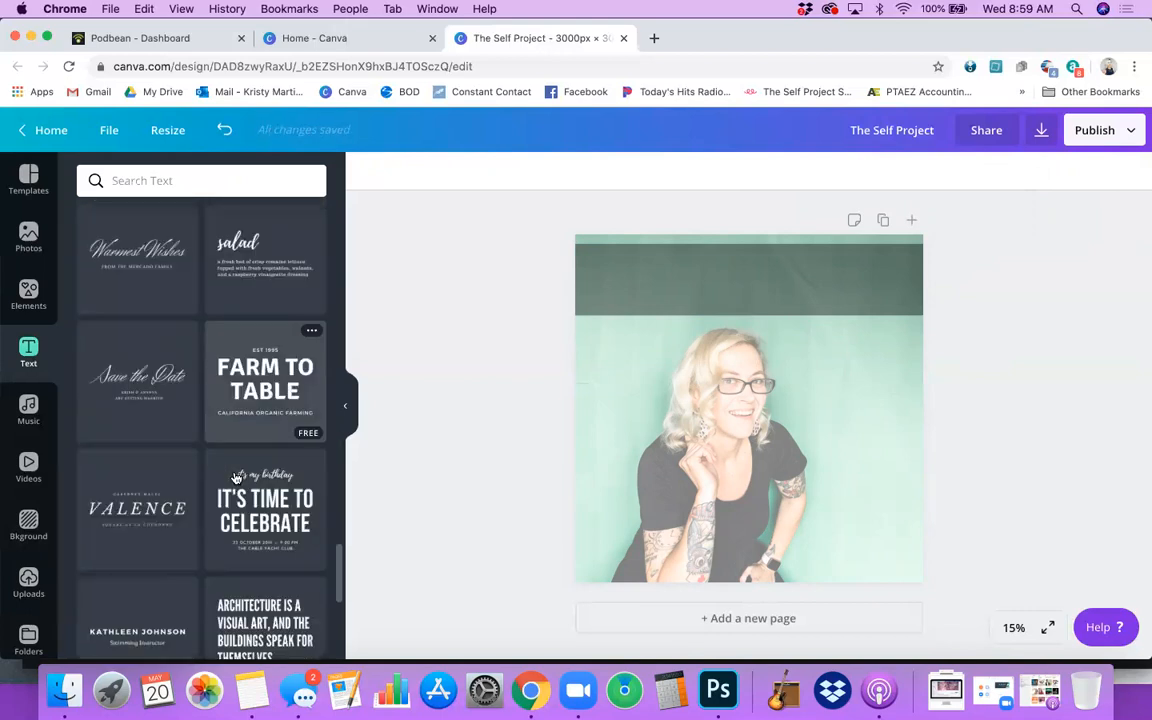
scroll(235, 479, down, 15)
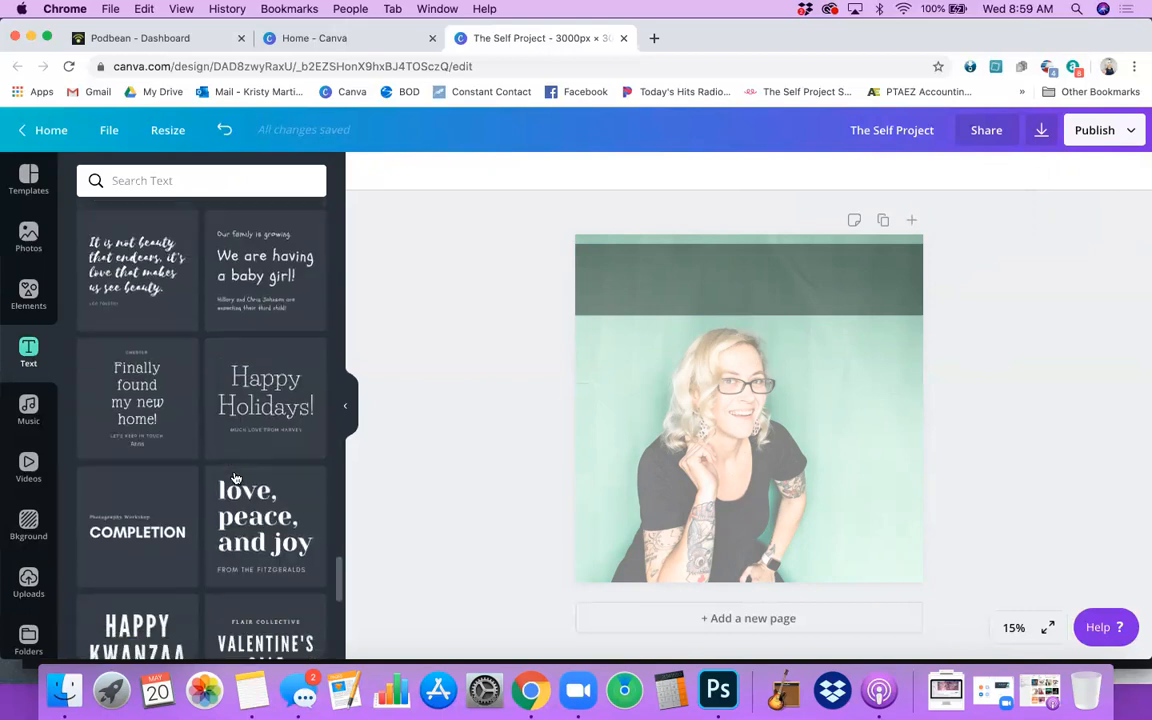
scroll(235, 479, down, 15)
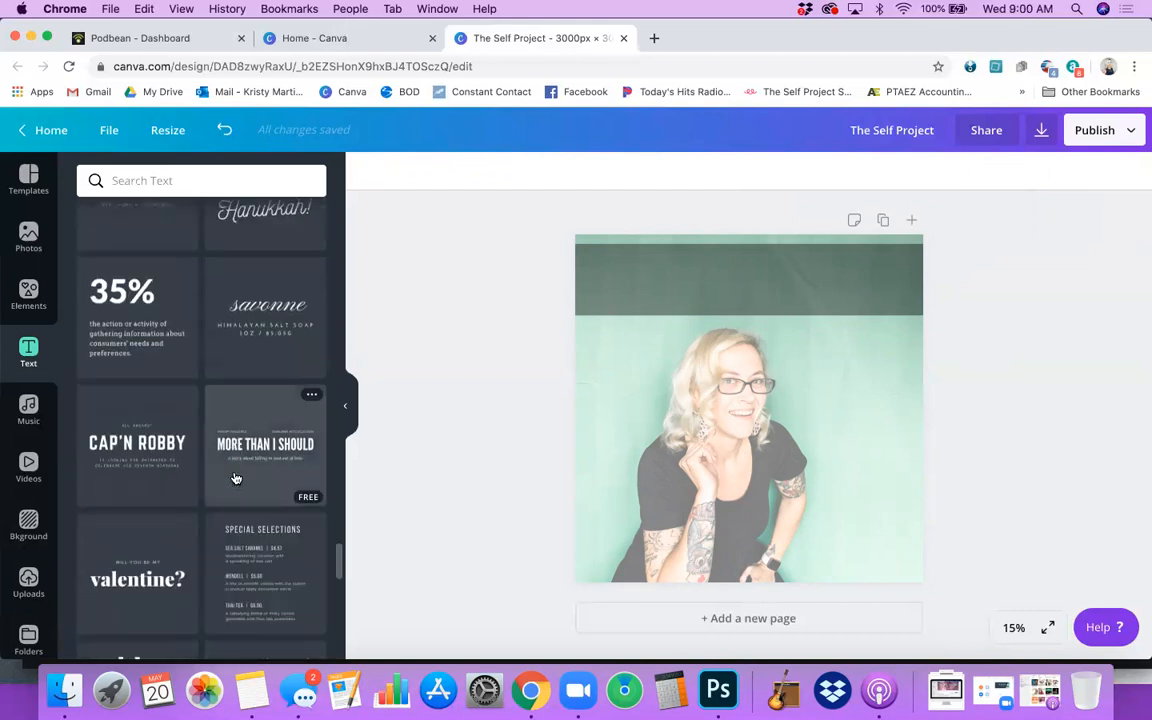
scroll(235, 479, down, 15)
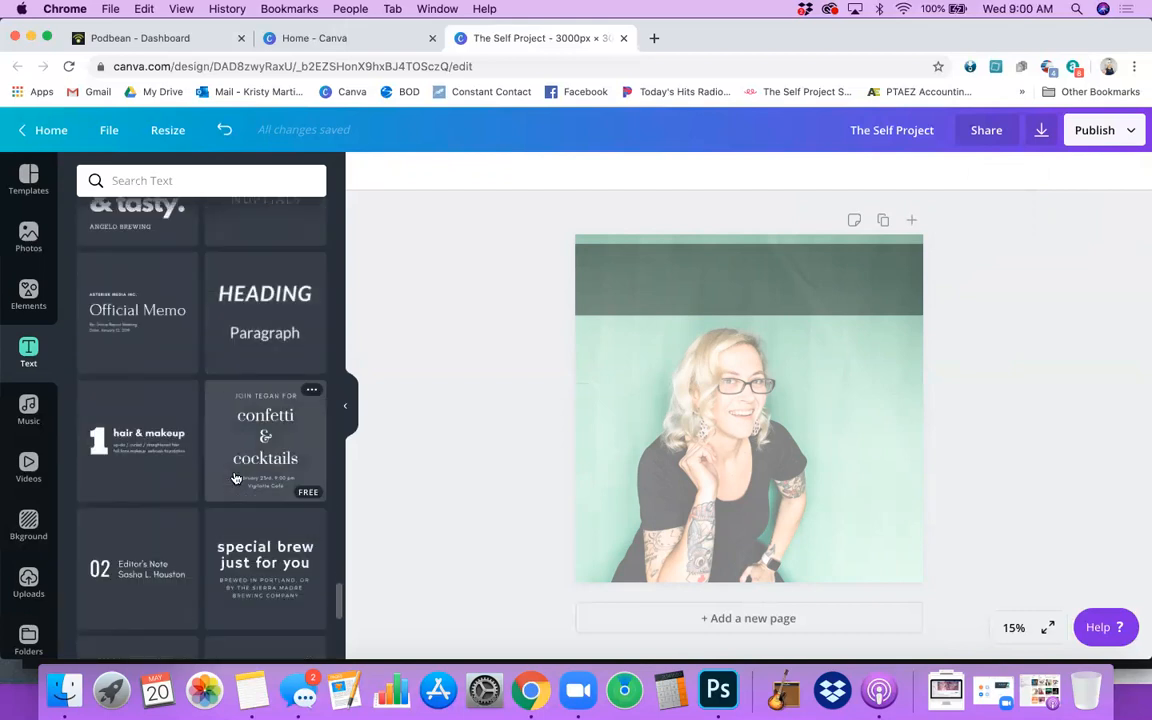
scroll(235, 479, down, 15)
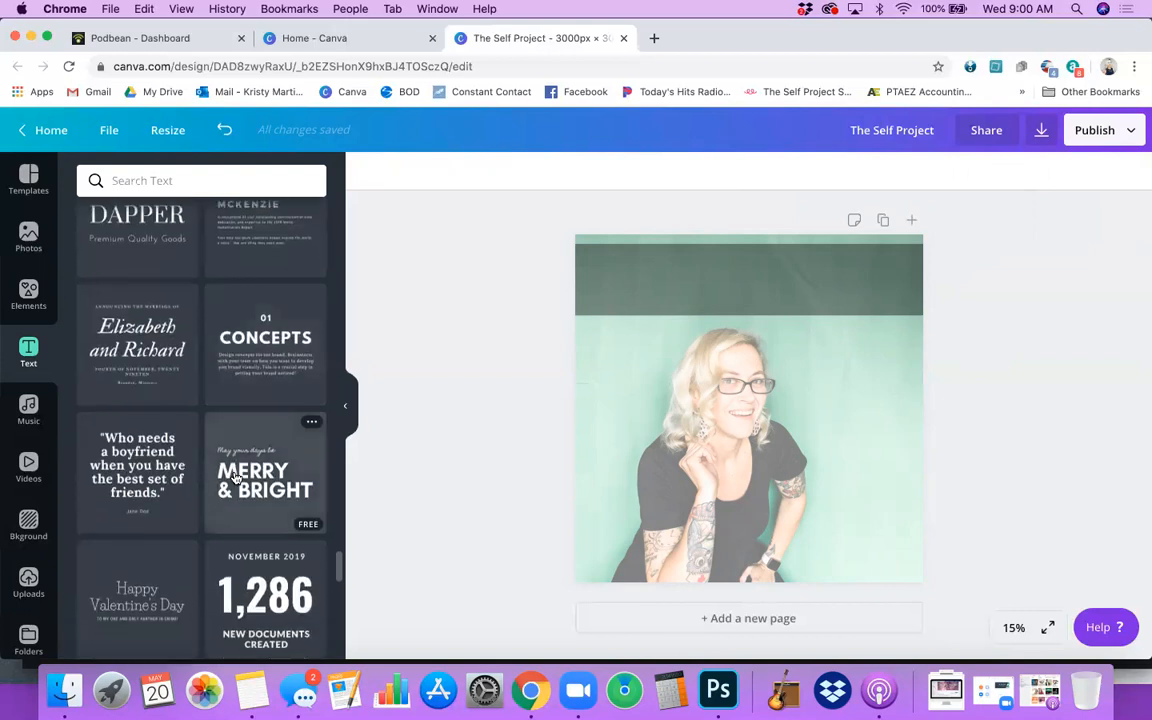
scroll(235, 479, down, 2)
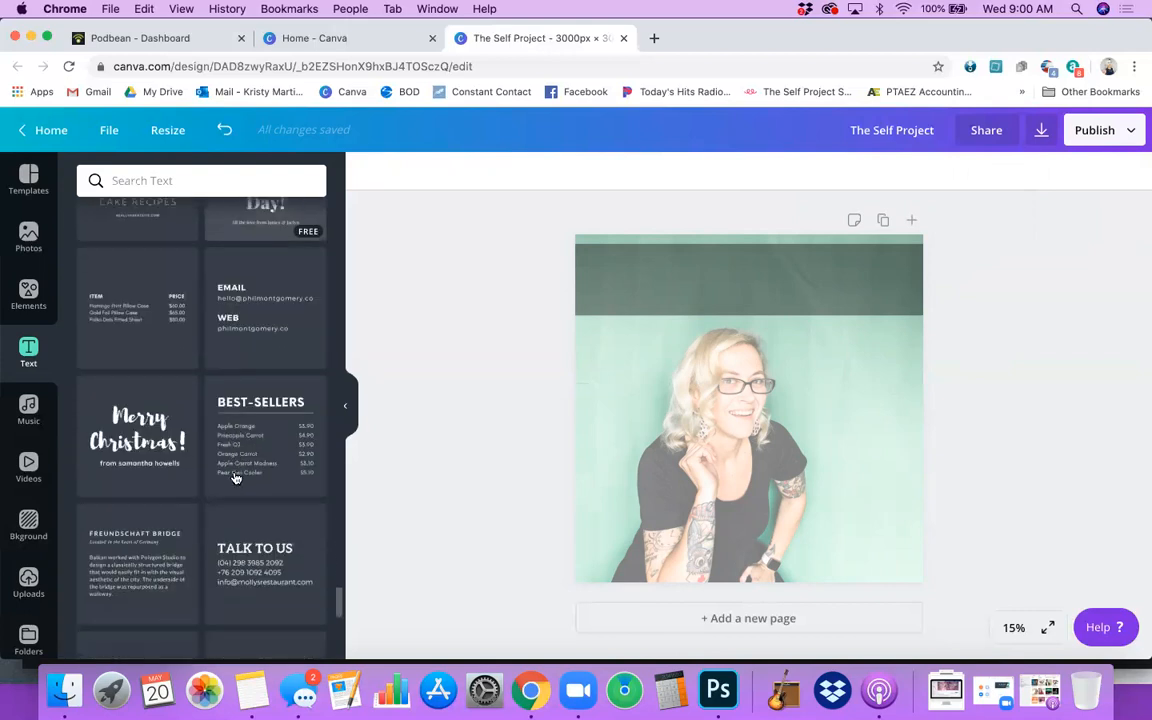
click(143, 440)
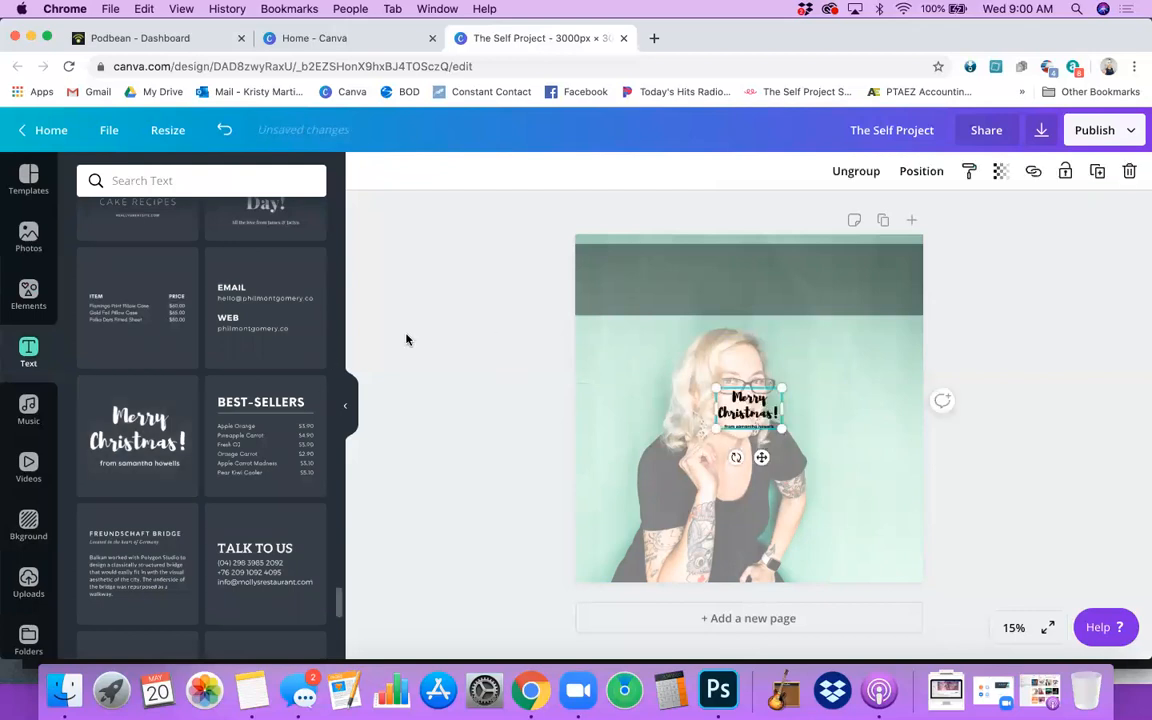
Enlarge one "Merry Christmas!" text group and move it up over the dark band, and delete the small duplicate group
drag(712, 384, 583, 309)
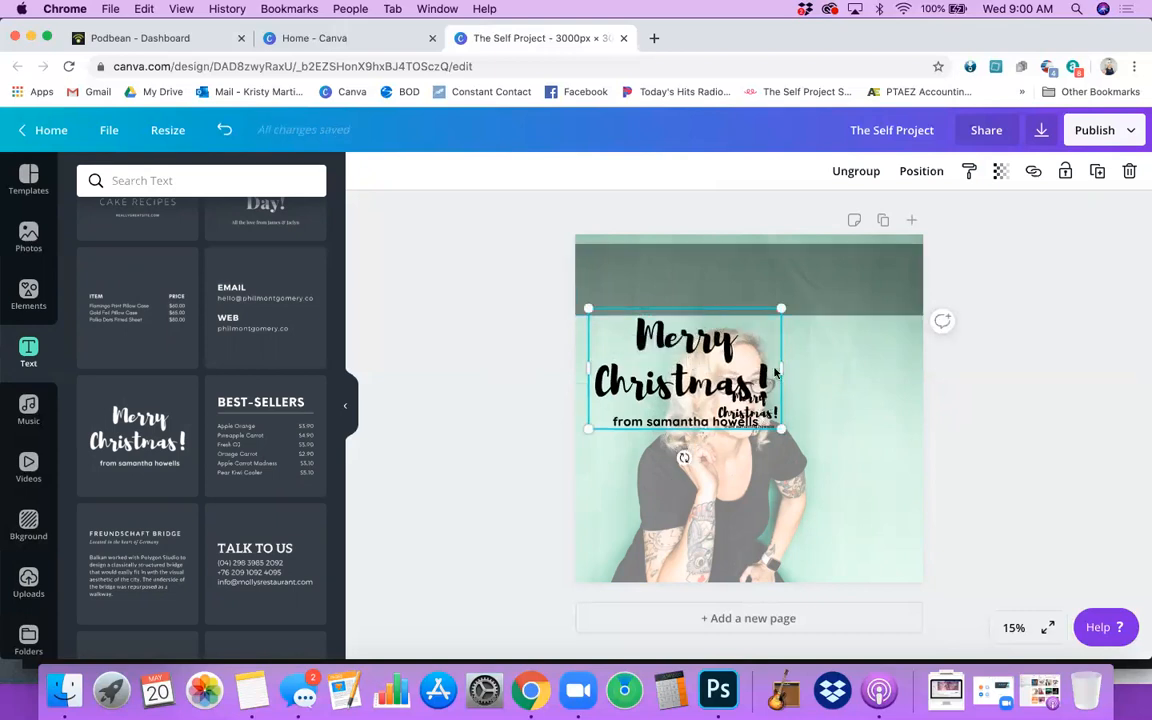
drag(682, 390, 751, 326)
click(750, 412)
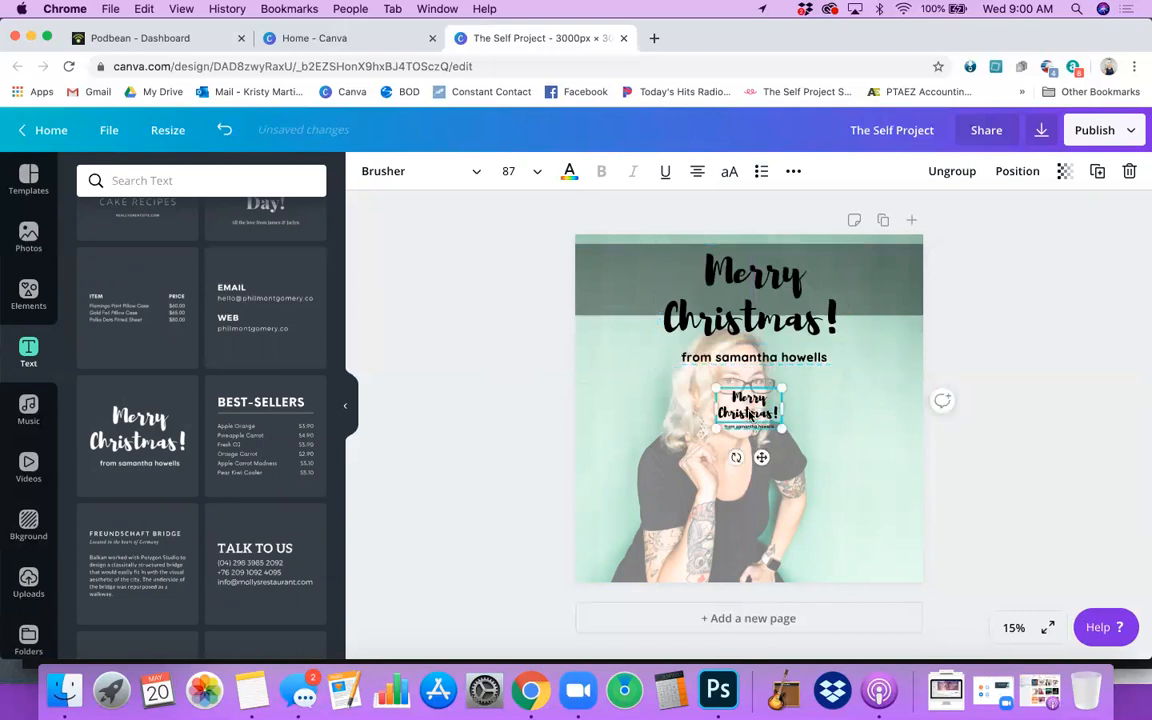
key(Delete)
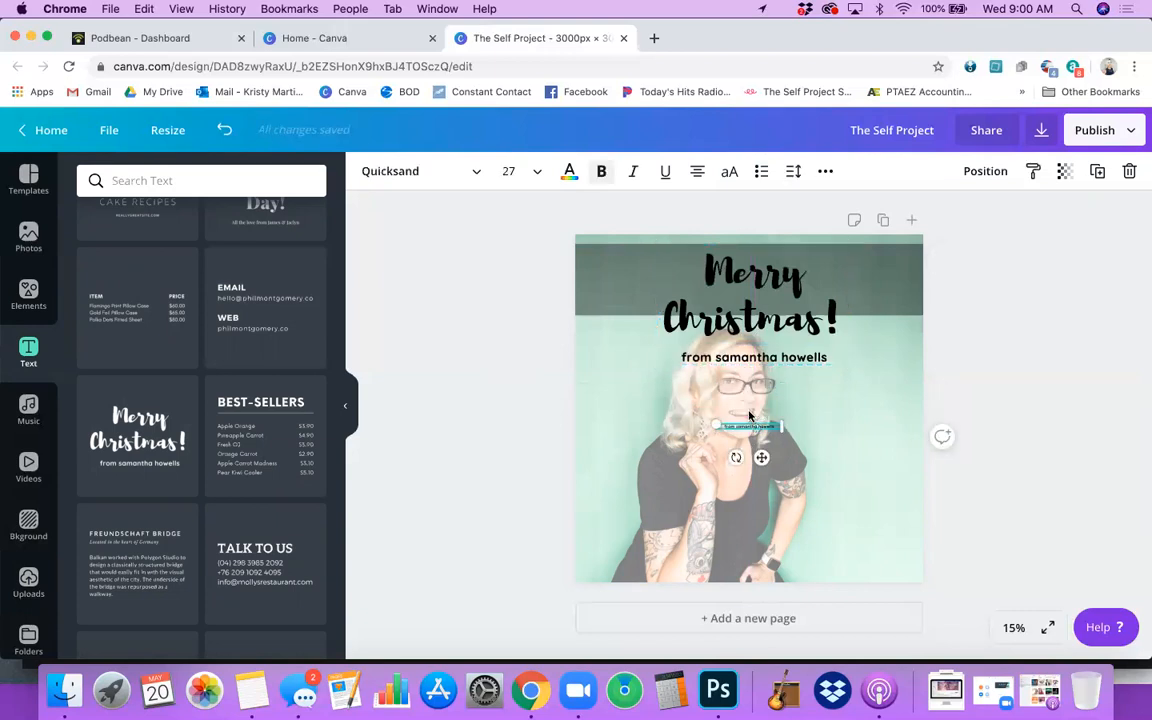
key(Delete)
Ungroup the large "Merry Christmas!" heading from its subline
click(755, 283)
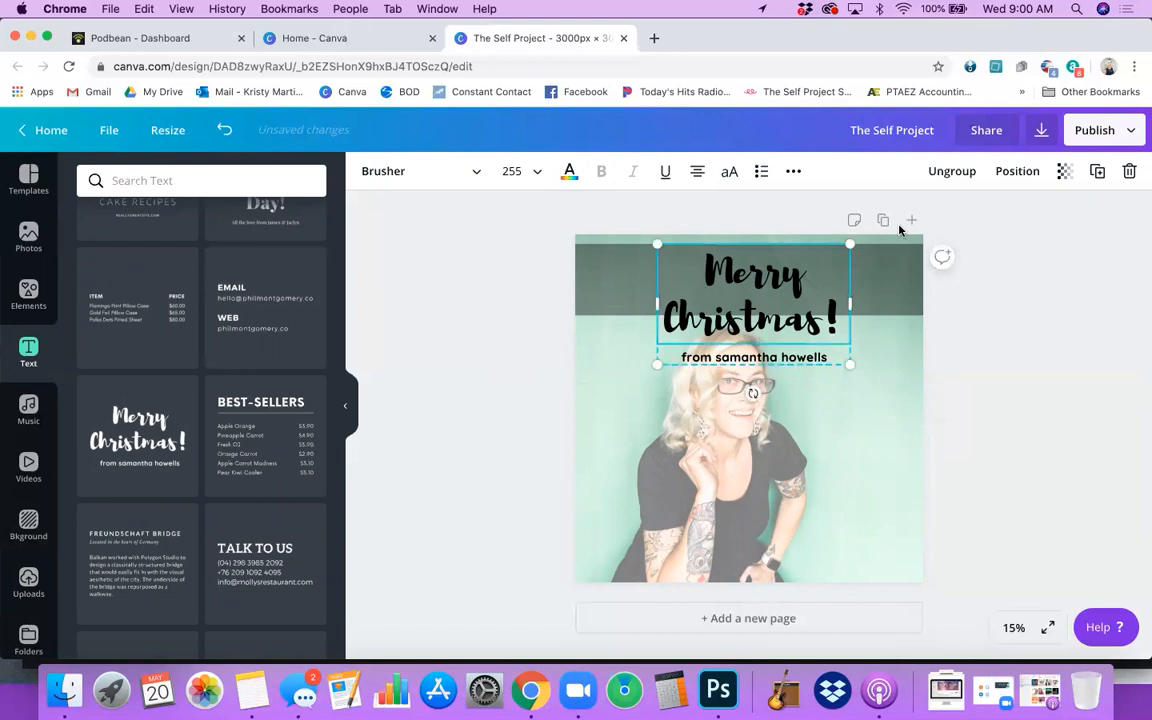
click(948, 172)
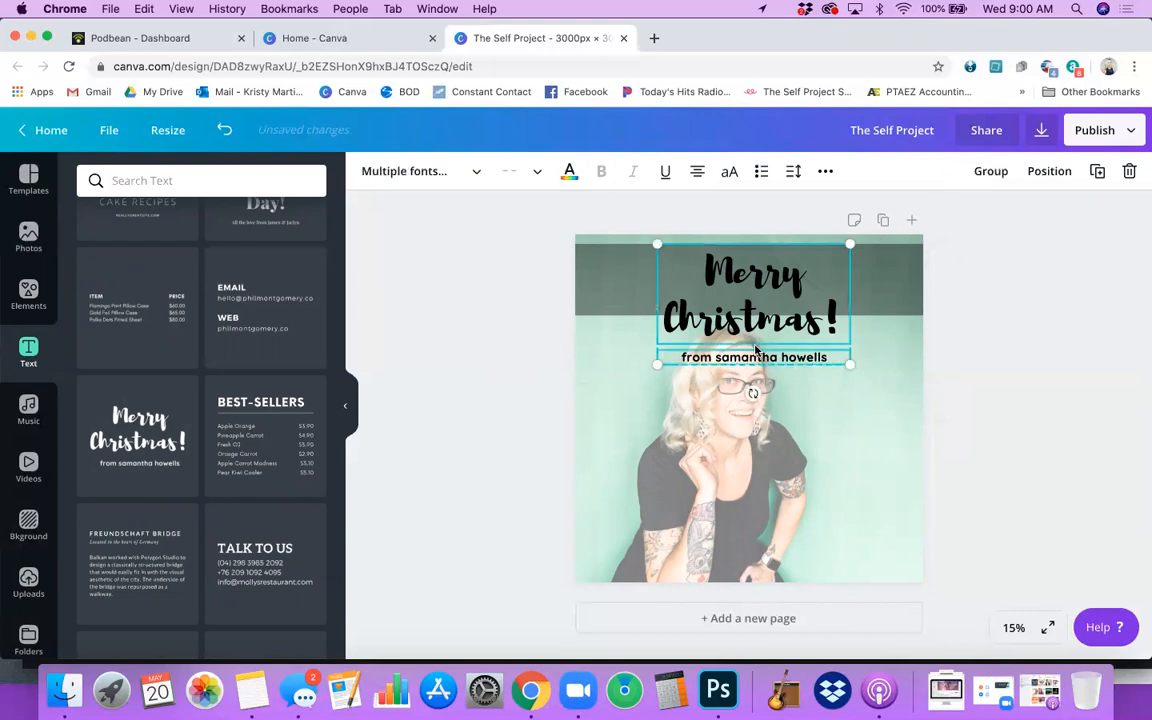
click(1036, 304)
Replace the heading text with "The Self Project" and widen its text box so it fits on one line
click(752, 270)
click(752, 270)
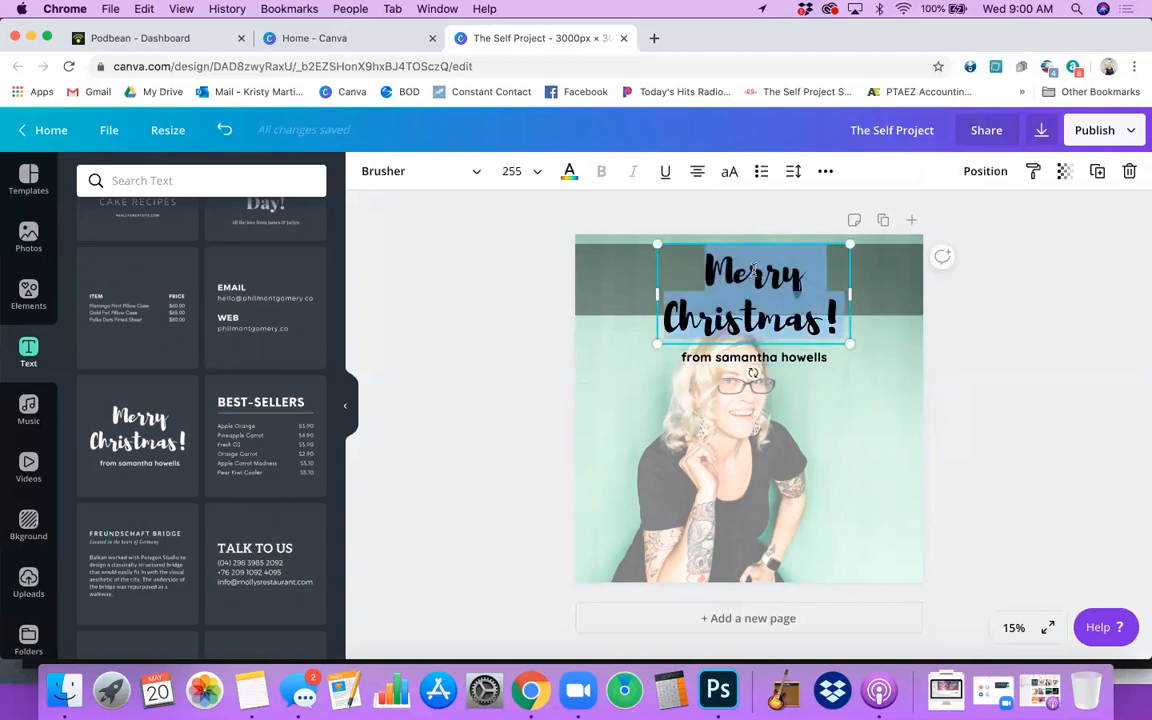
text(THe)
key(BackSpace)
key(BackSpace)
text(he Self Proje)
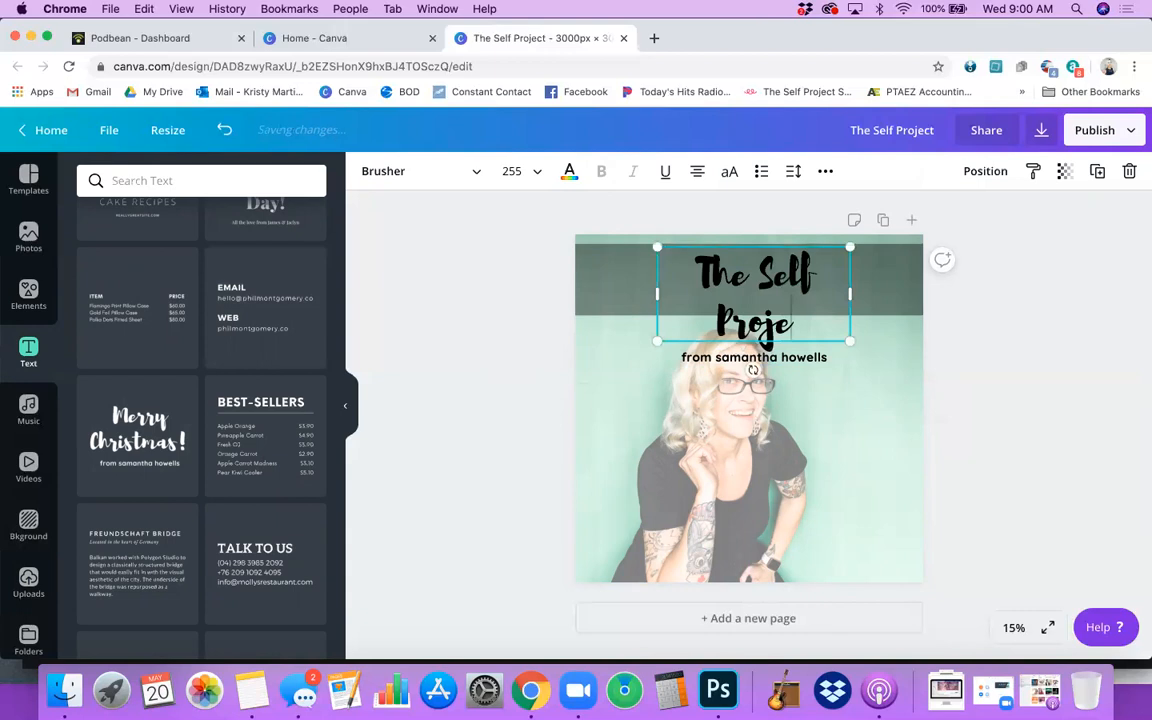
text(ct)
drag(851, 293, 918, 300)
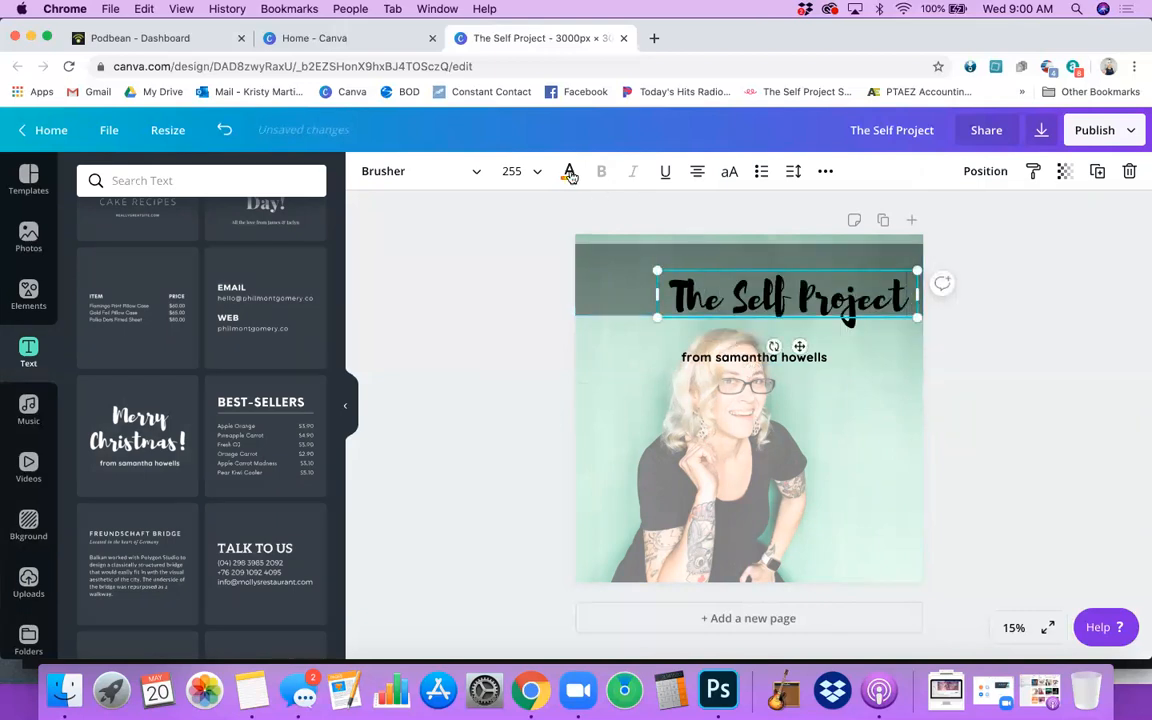
Color the title "The Self Project" white and center it inside the dark band
click(569, 171)
click(137, 331)
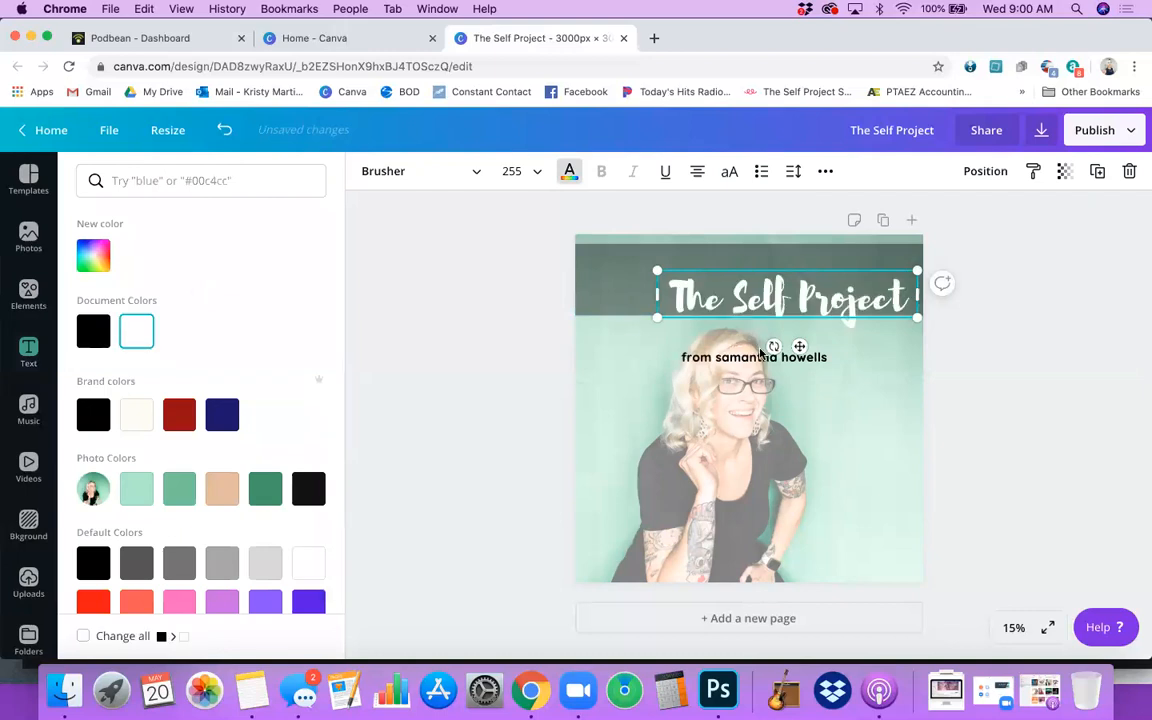
drag(800, 347, 756, 321)
Replace the subline below the title with "PODCAST" and enlarge it to font size 203
click(797, 359)
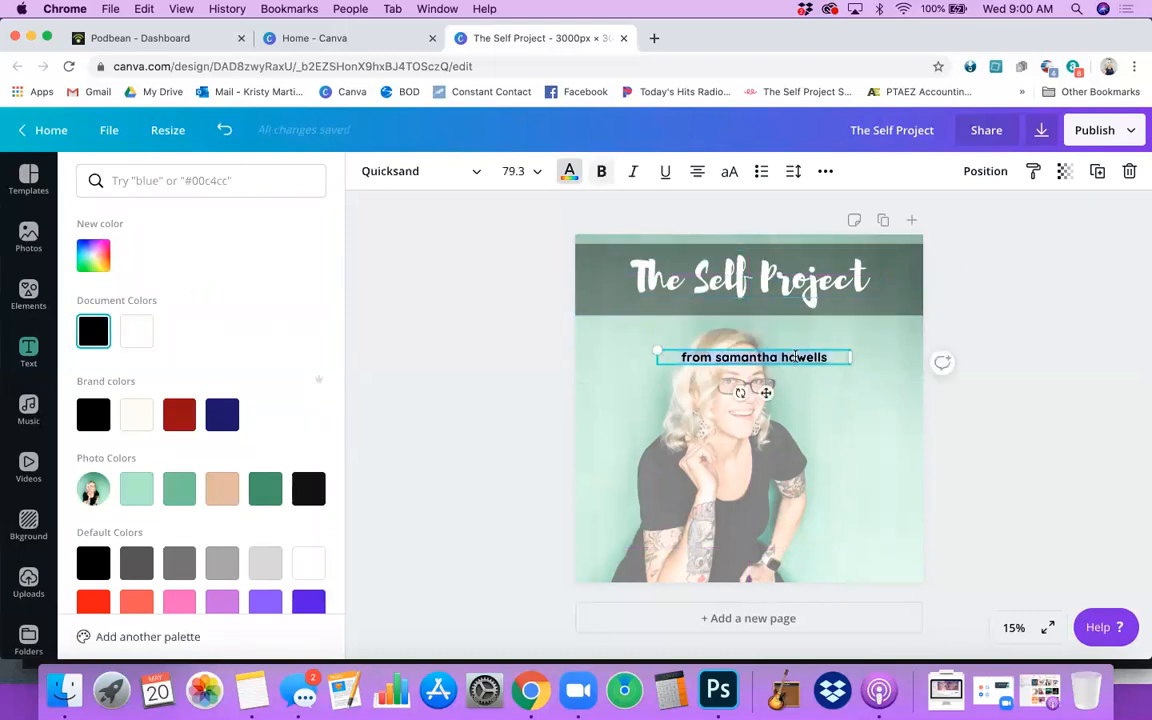
text(PODCAST)
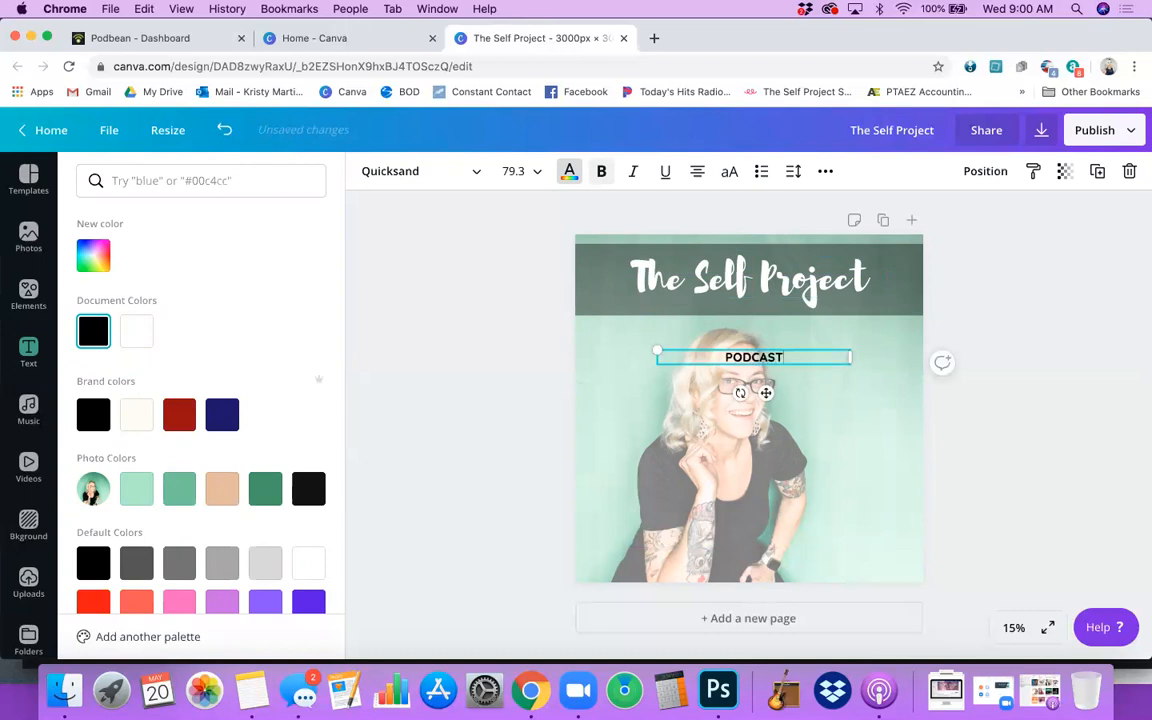
drag(657, 353, 361, 260)
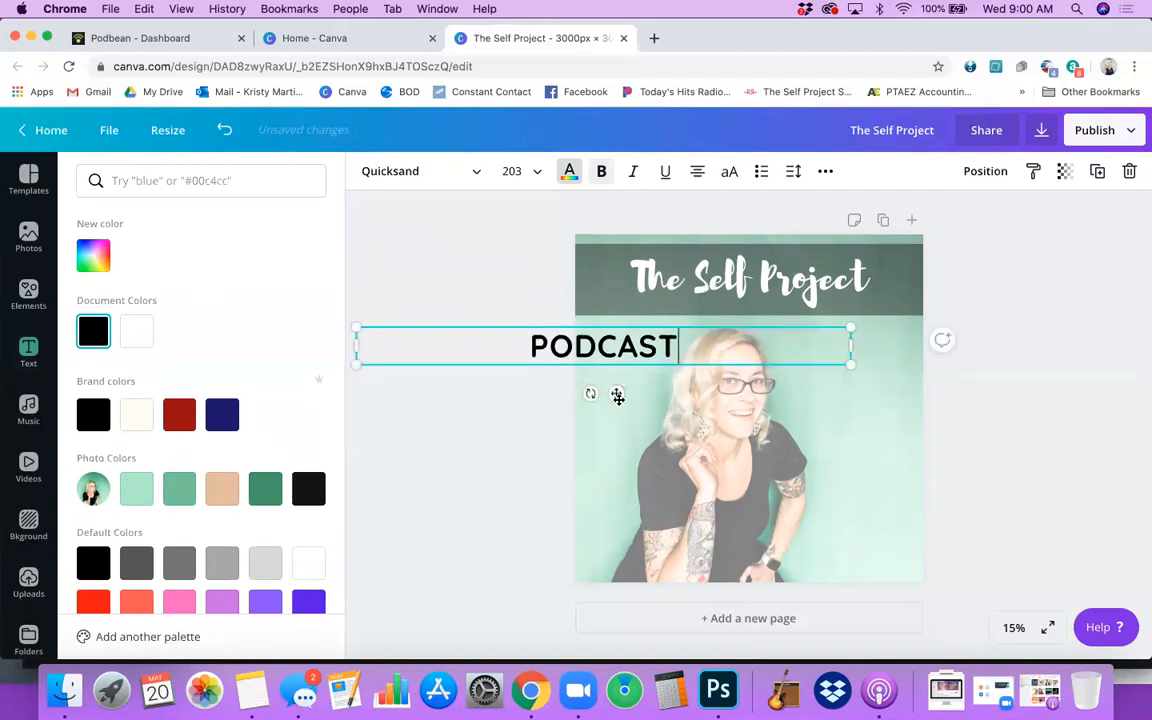
Move "PODCAST" directly below the dark band, near the page's right edge, and deselect it
drag(617, 393, 856, 383)
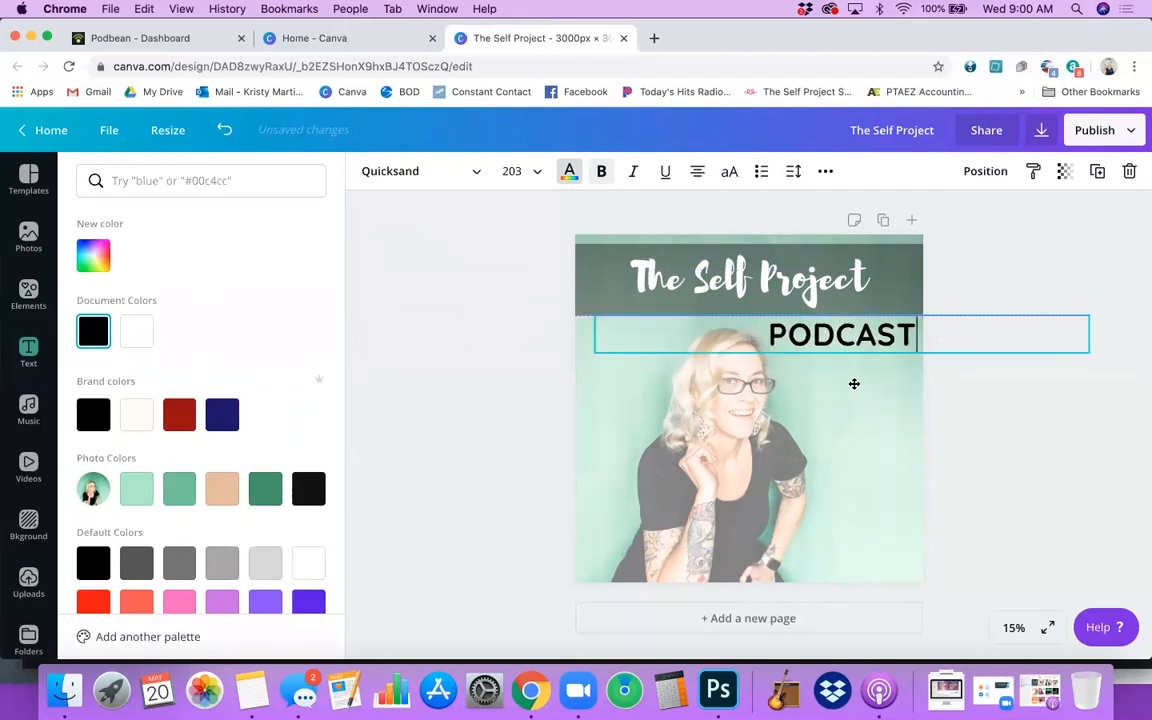
click(951, 450)
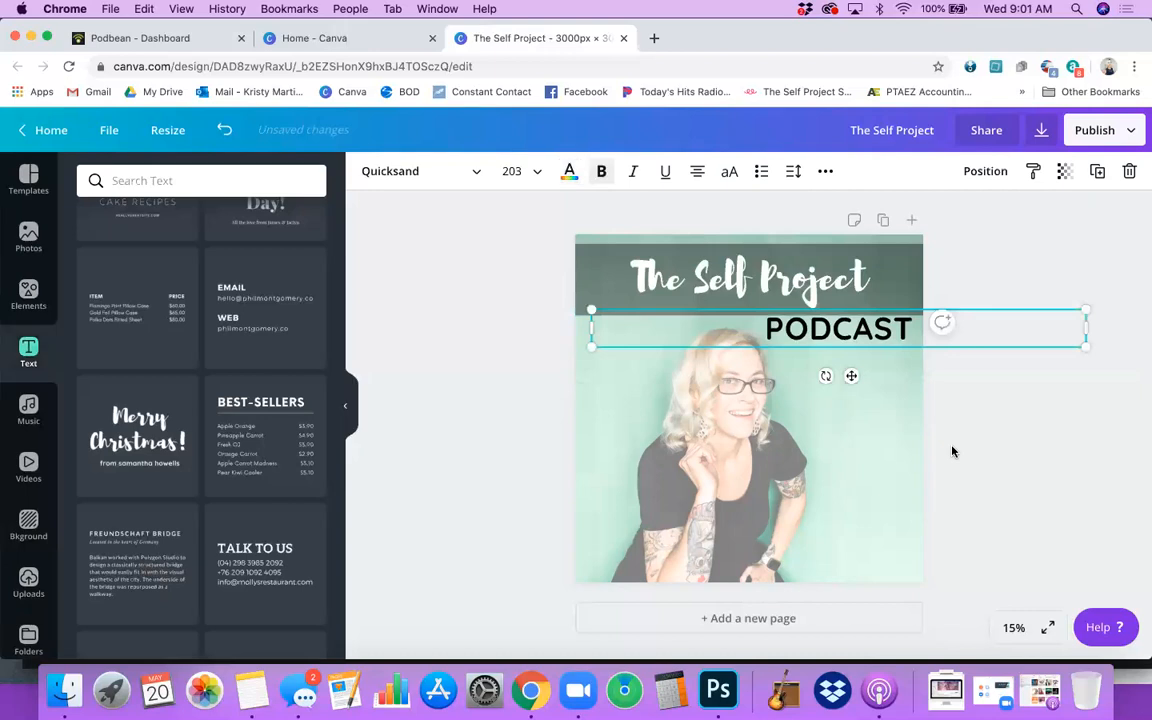
click(952, 452)
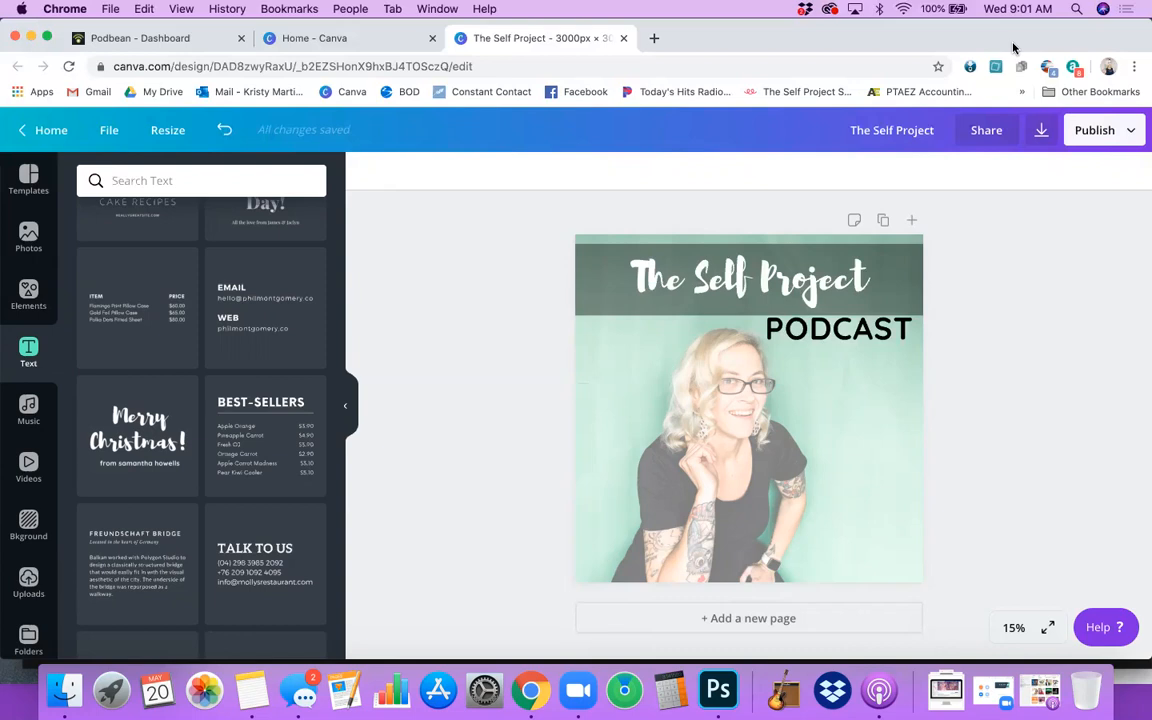
Download the cover design as a JPG file
click(1041, 131)
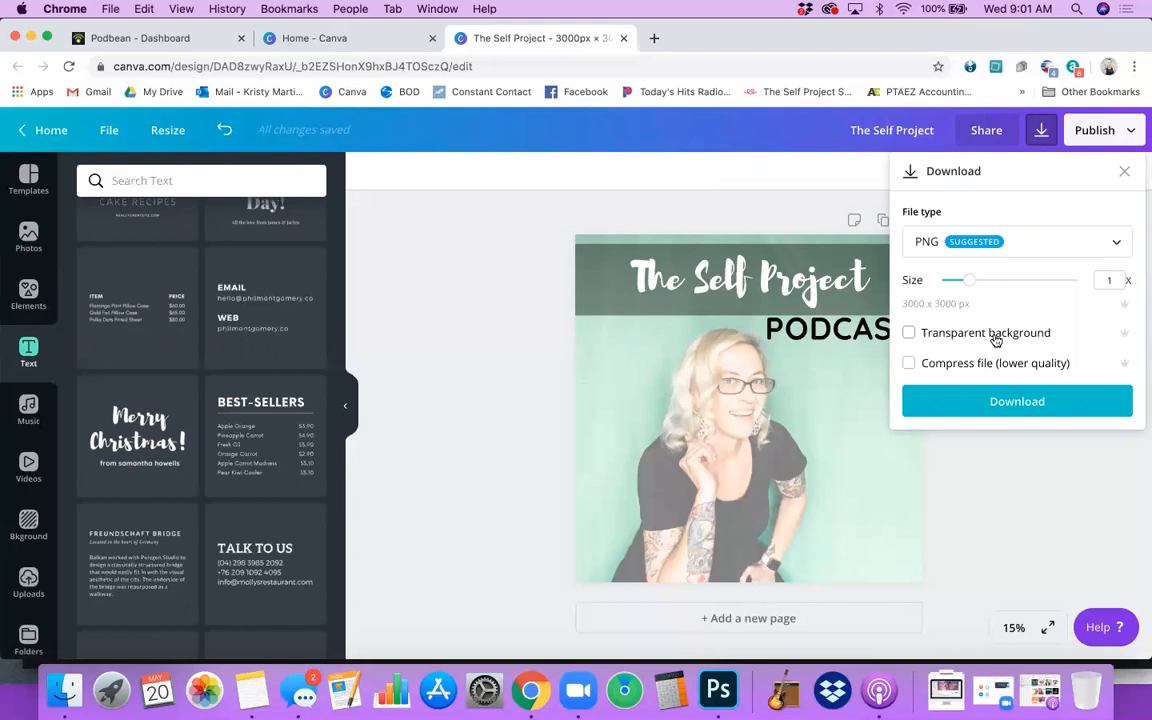
click(1003, 241)
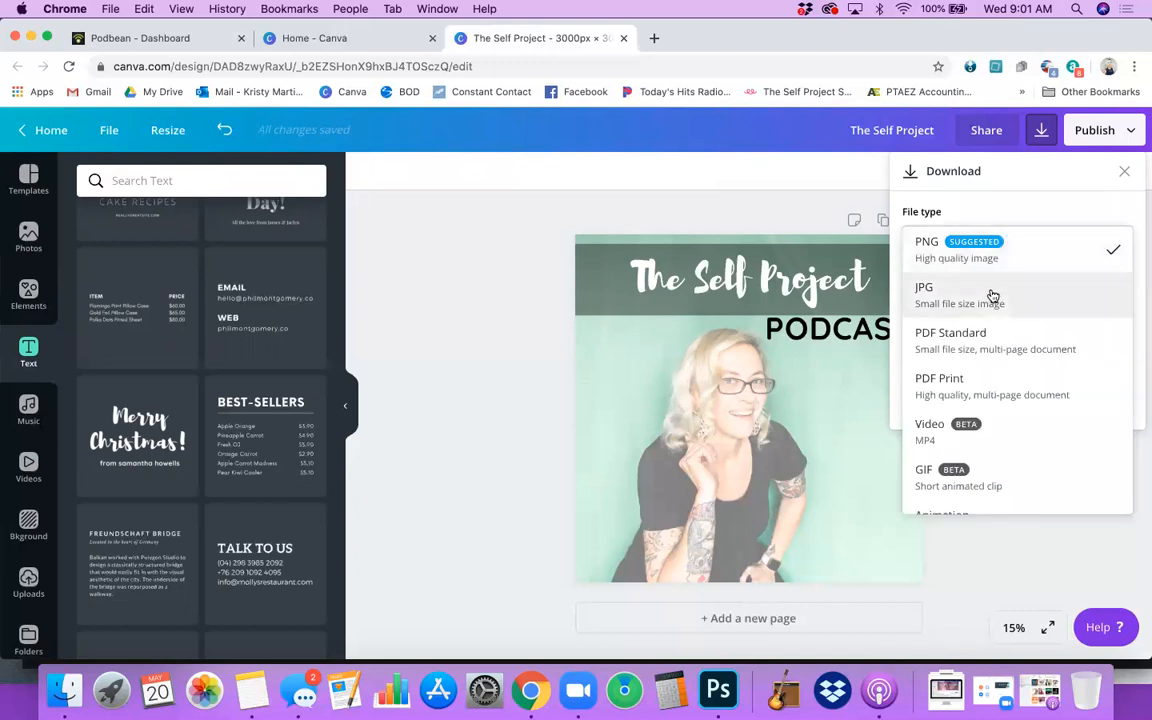
click(987, 256)
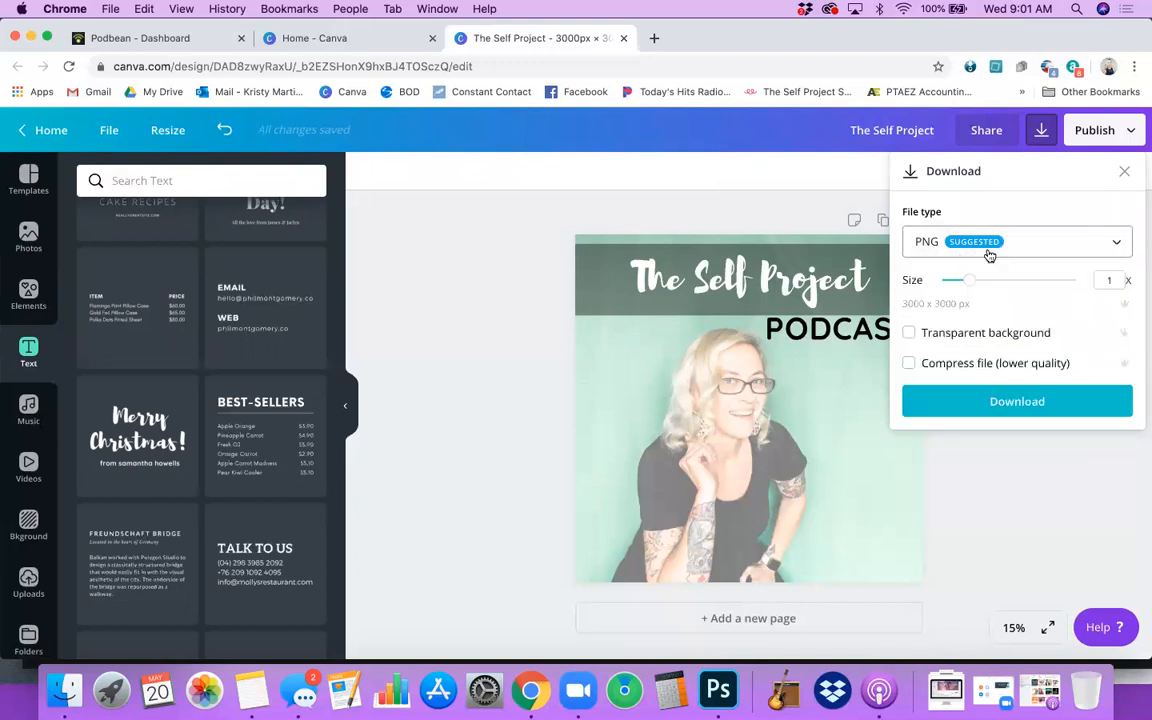
click(987, 252)
click(976, 290)
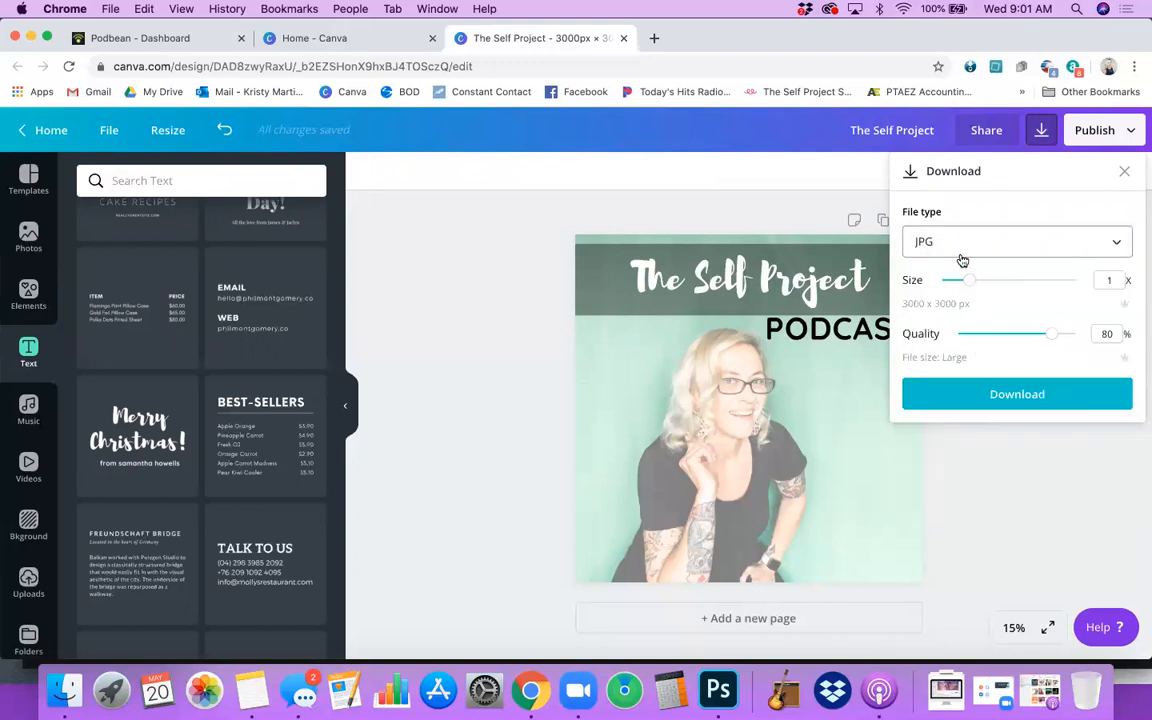
click(1017, 394)
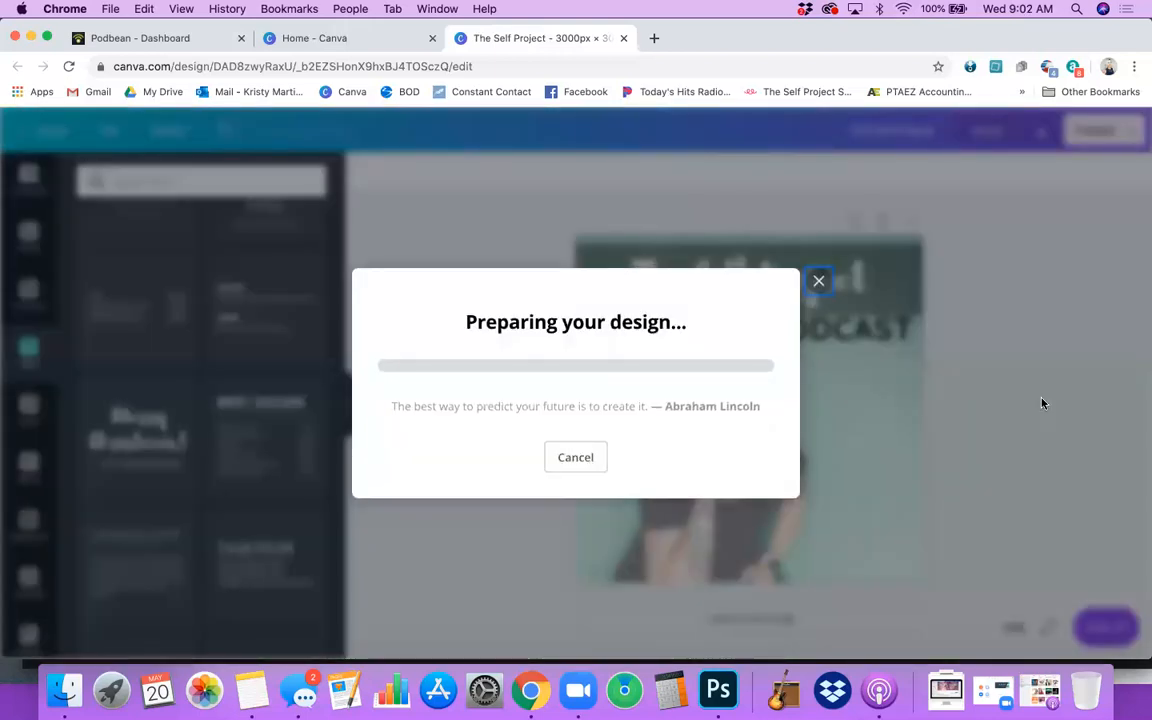